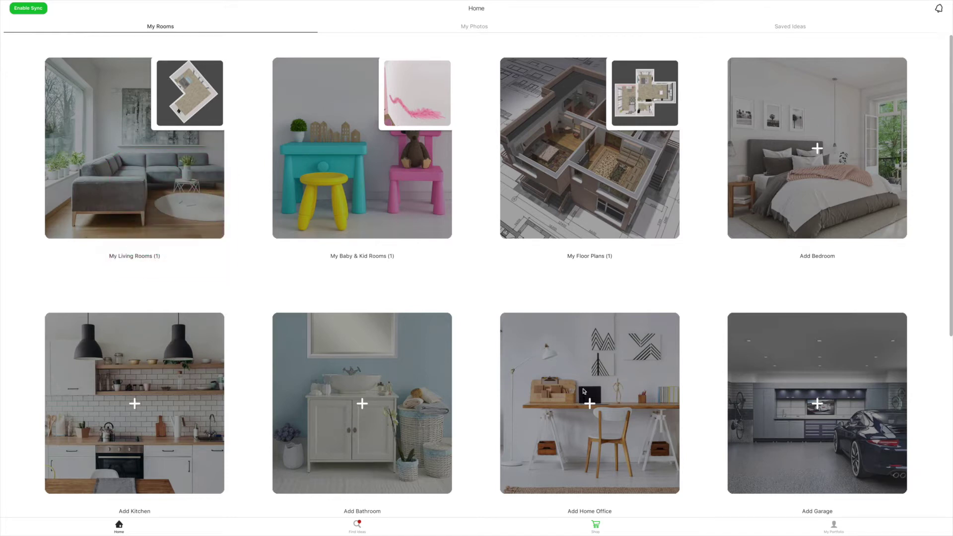
scroll(544, 376, "down", 5)
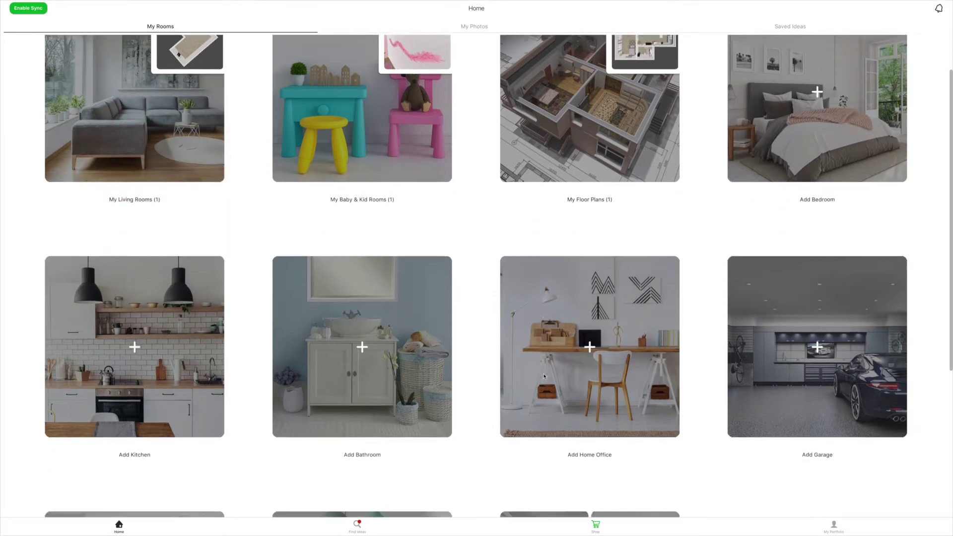
scroll(544, 376, "down", 5)
scroll(544, 376, "down", 2)
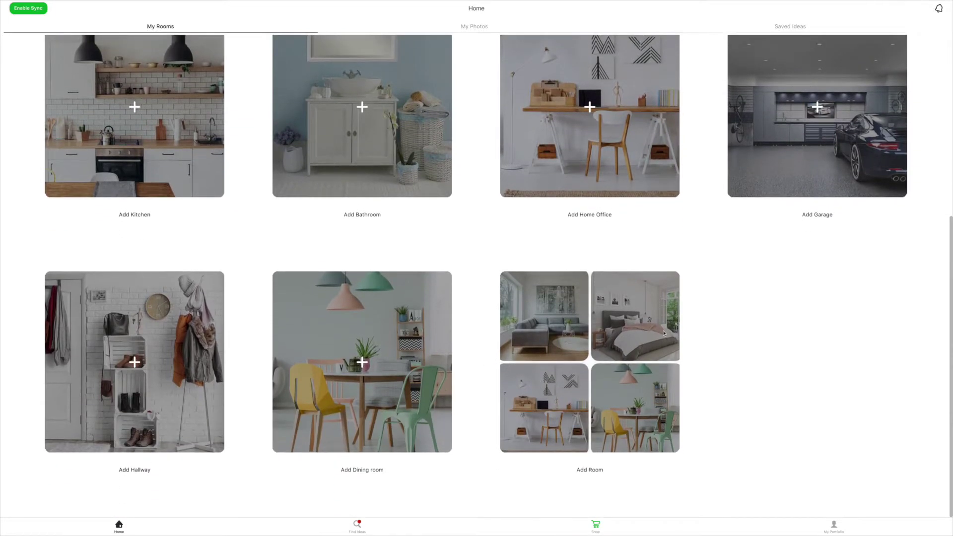
scroll(791, 184, "up", 5)
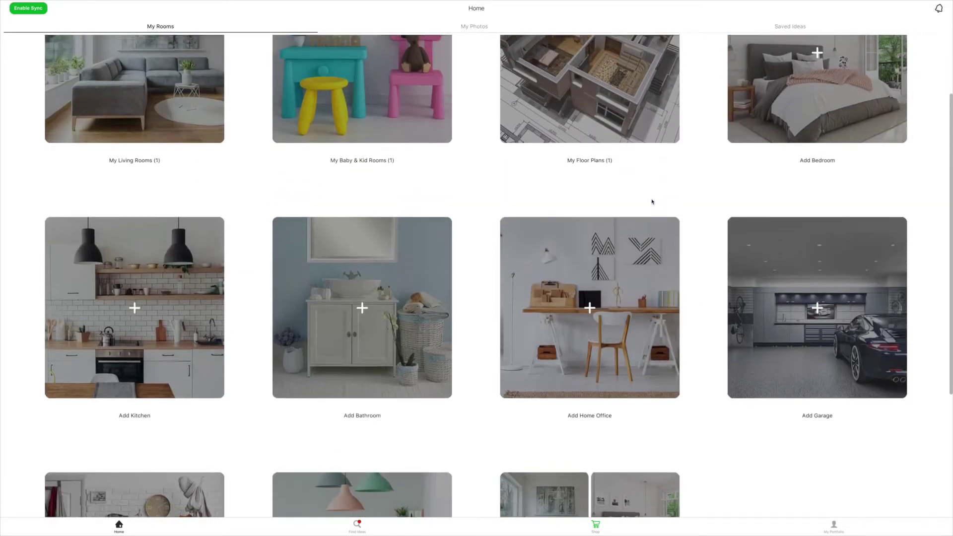
scroll(653, 202, "up", 3)
scroll(652, 202, "up", 2)
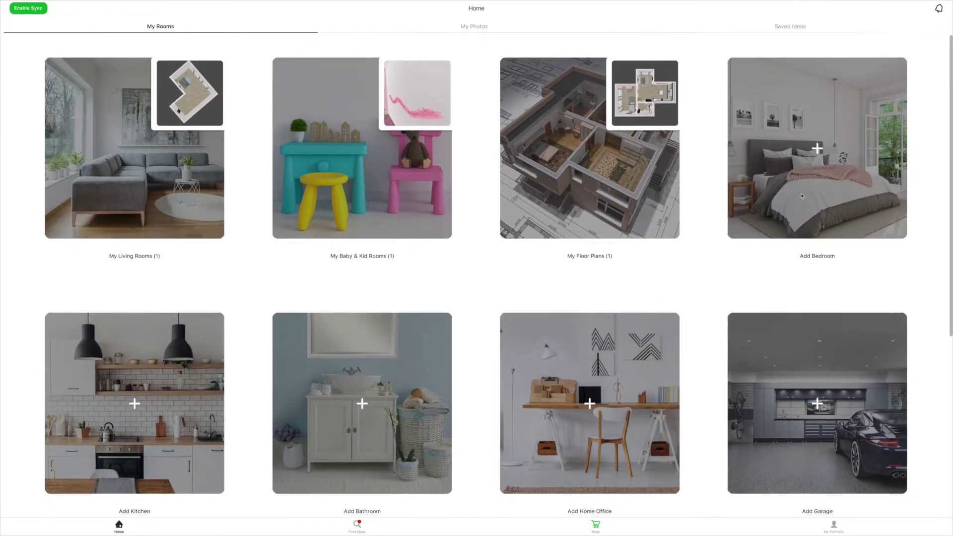
- Create a new empty rectangular living room of about 20 by 16 feet in My Living Rooms
left_click(146, 138)
left_click(134, 123)
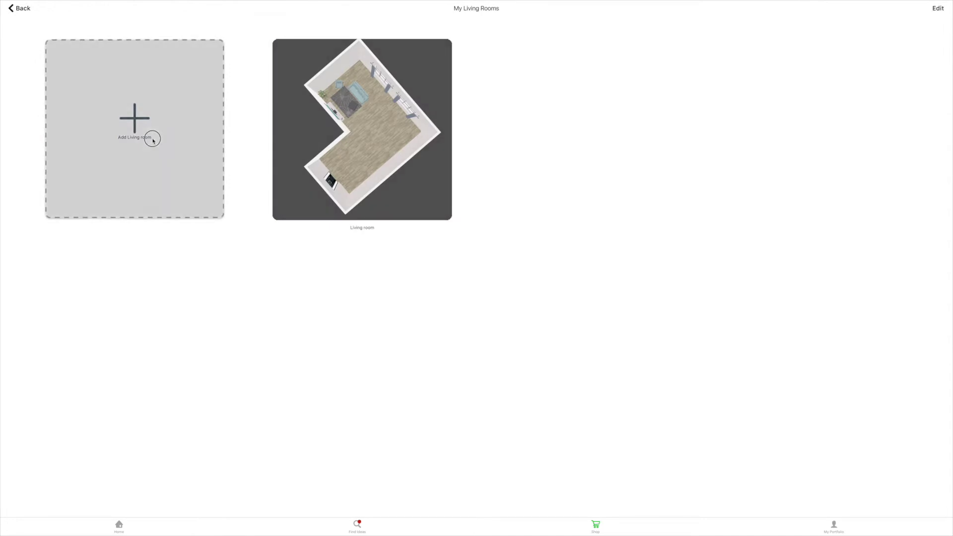
left_click(419, 278)
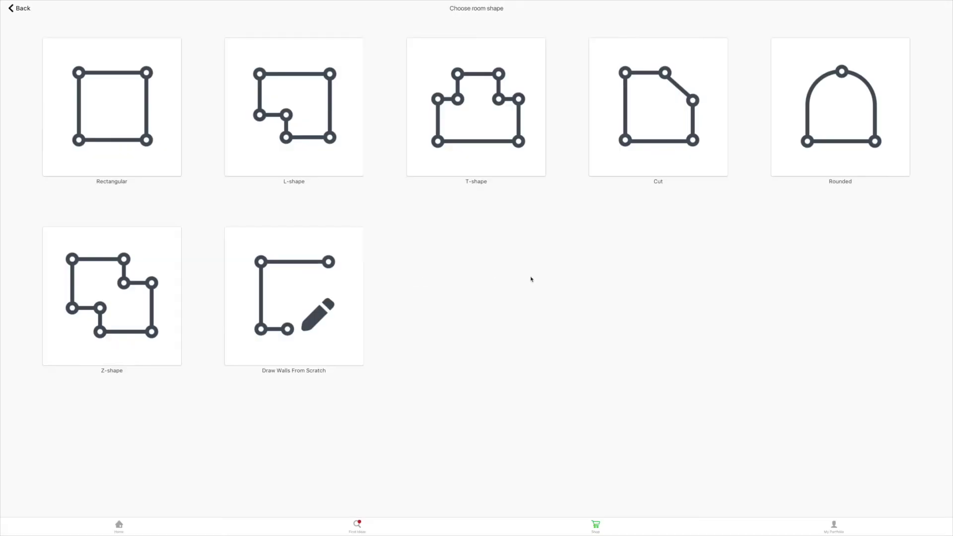
left_click(139, 156)
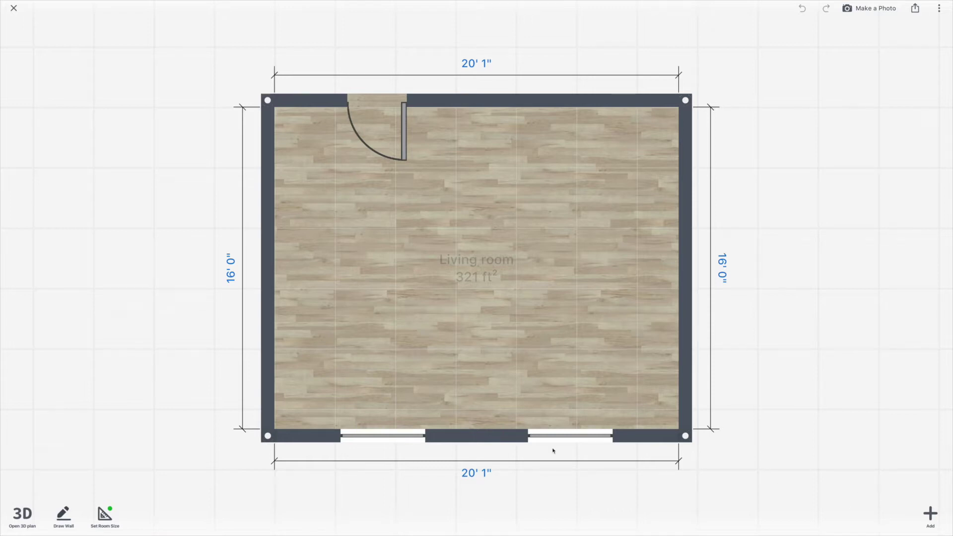
- Switch the new room to 3D and skip the design style and wall decoration questions
left_click(23, 513)
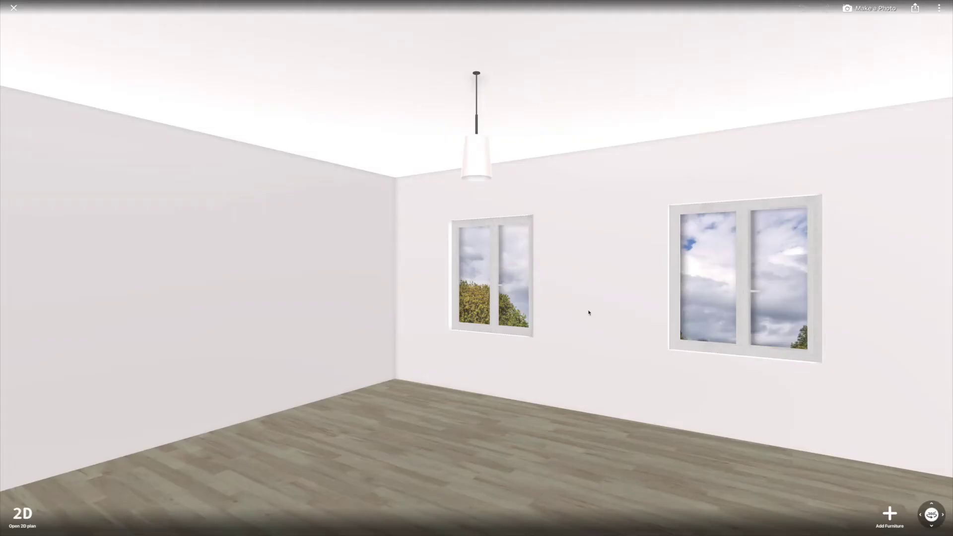
left_click_drag(588, 313, 255, 370)
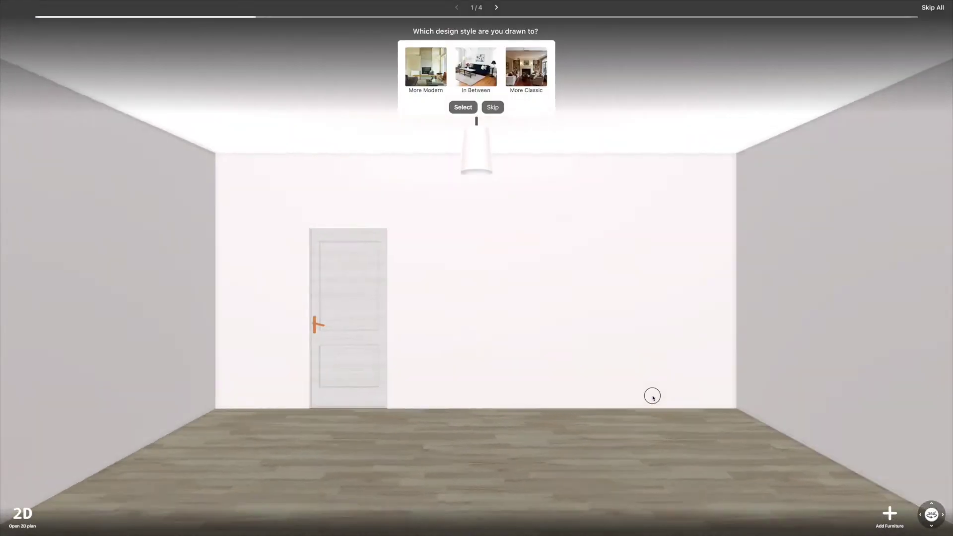
left_click_drag(478, 376, 343, 372)
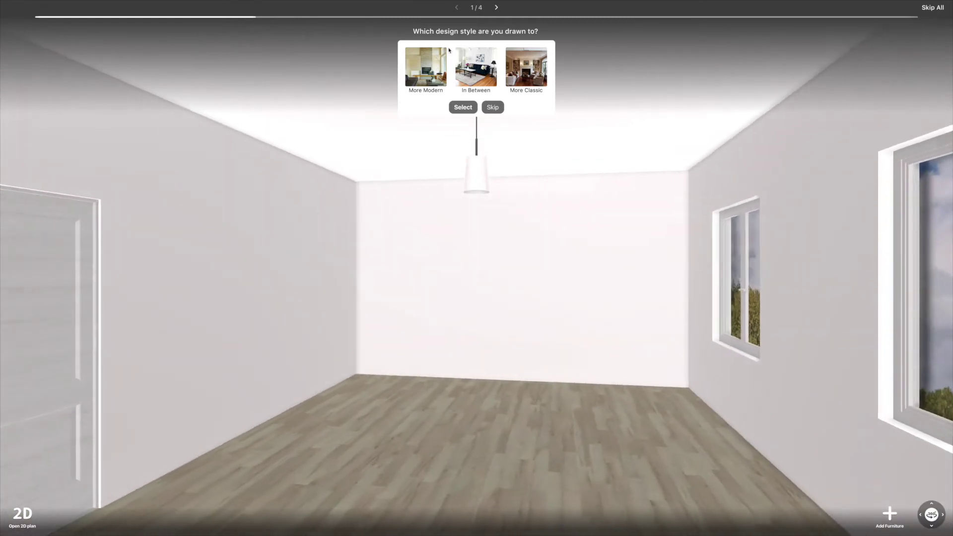
left_click(463, 107)
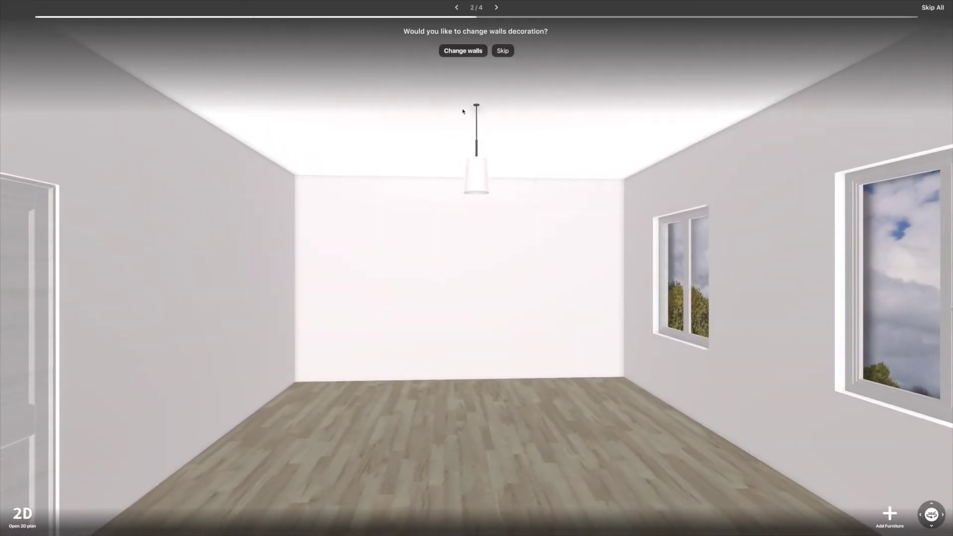
left_click(502, 51)
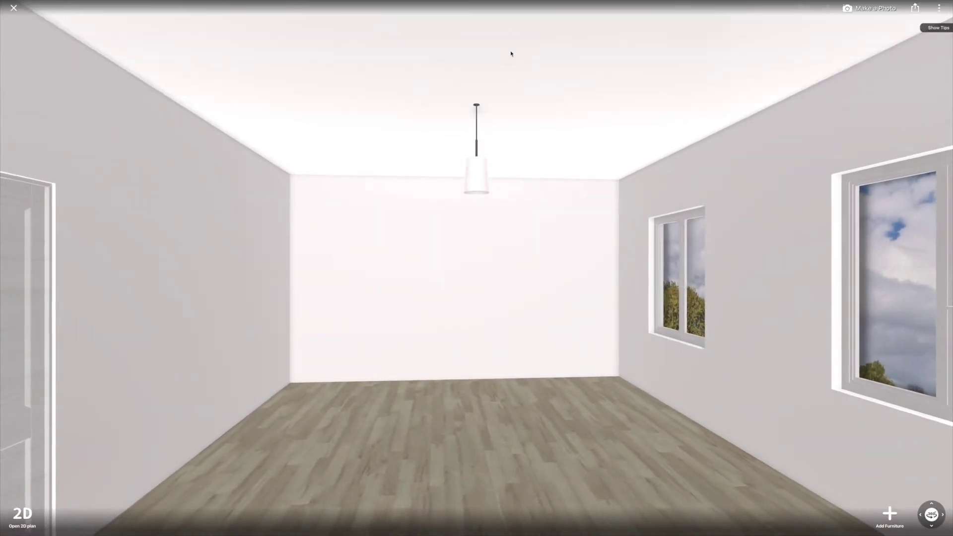
- Turn the 3D view to face the wall with two windows squarely
left_click_drag(595, 332, 593, 282)
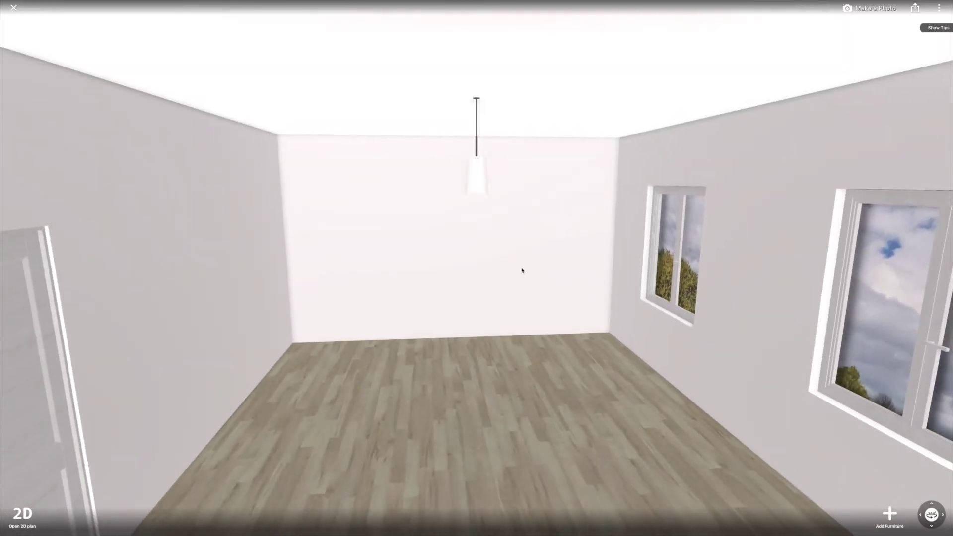
left_click(522, 269)
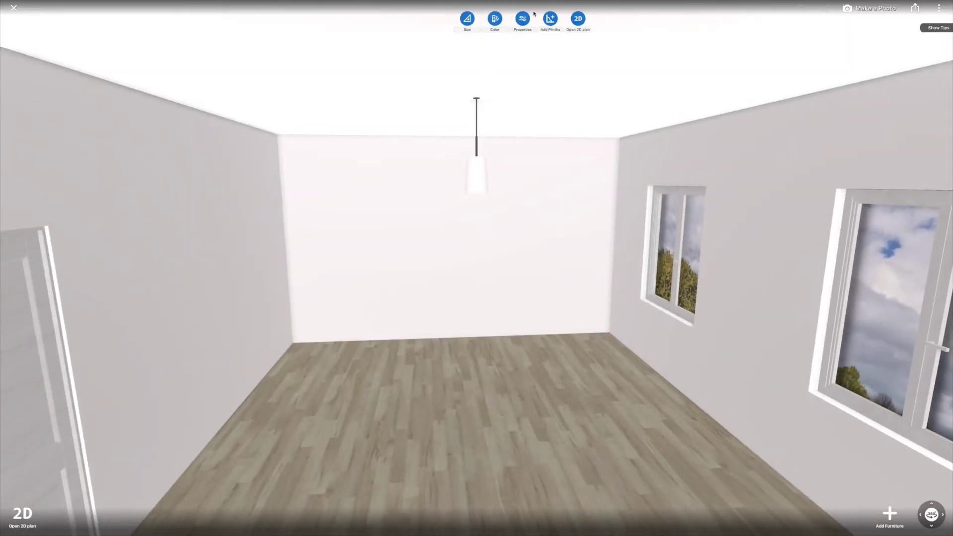
left_click_drag(636, 257, 521, 270)
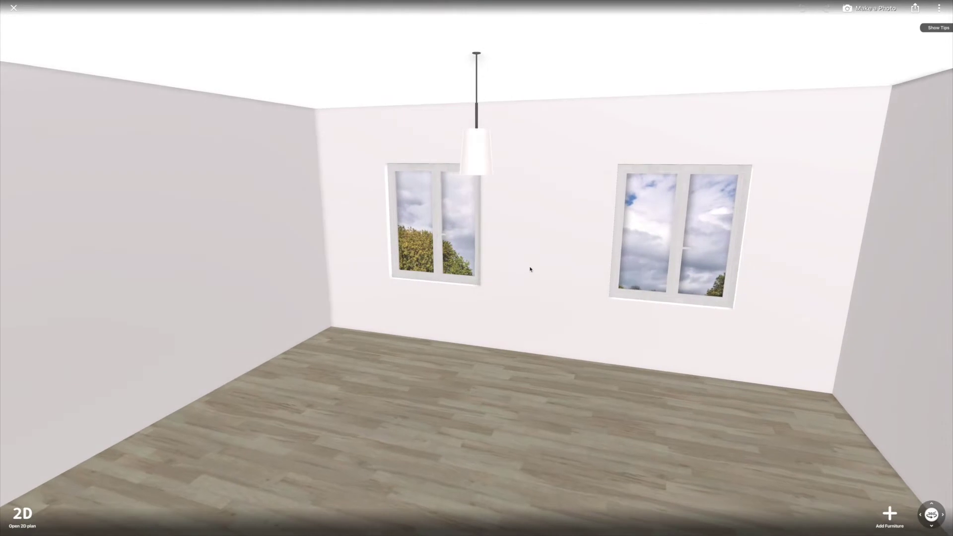
left_click(472, 239)
double_click(522, 232)
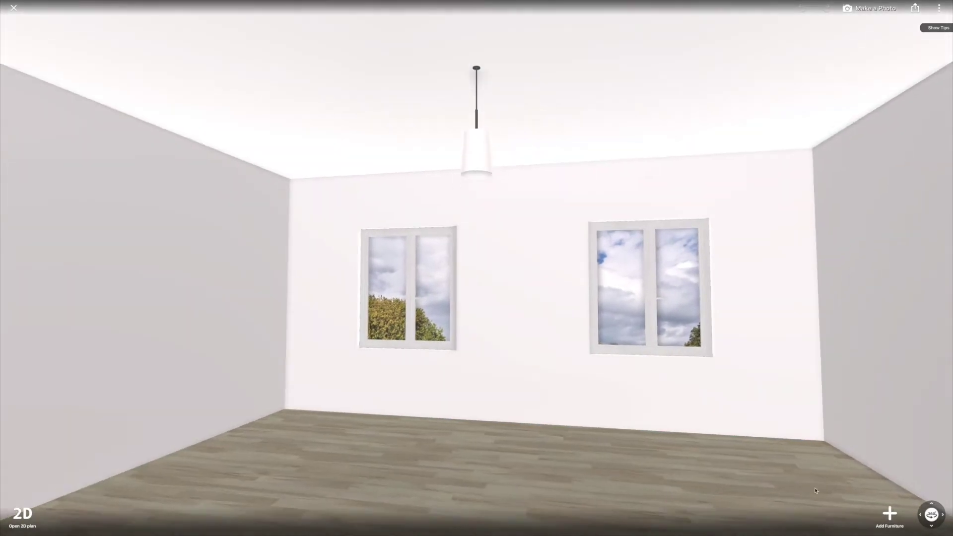
- Hang curtains from Decoration > Curtains at the windows and colour them Aqua
left_click(889, 512)
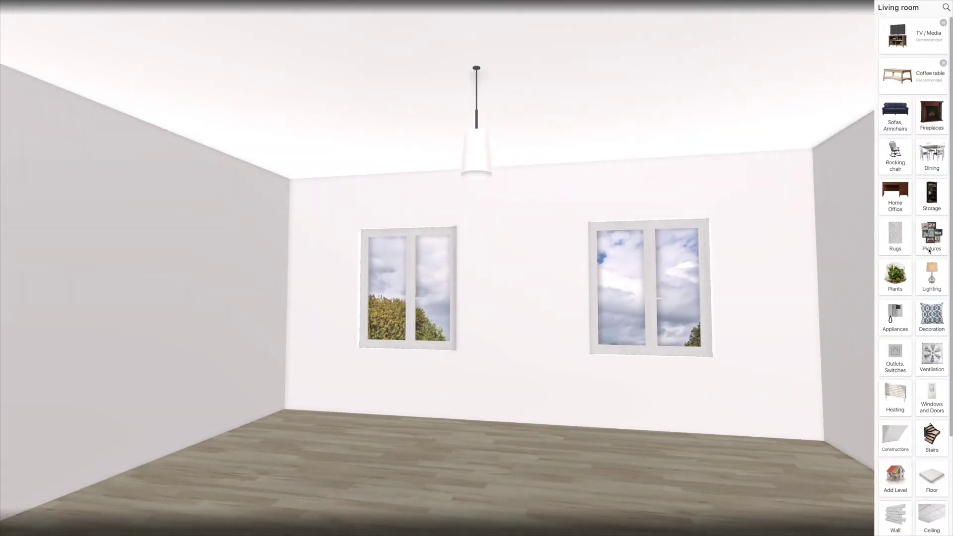
left_click(927, 321)
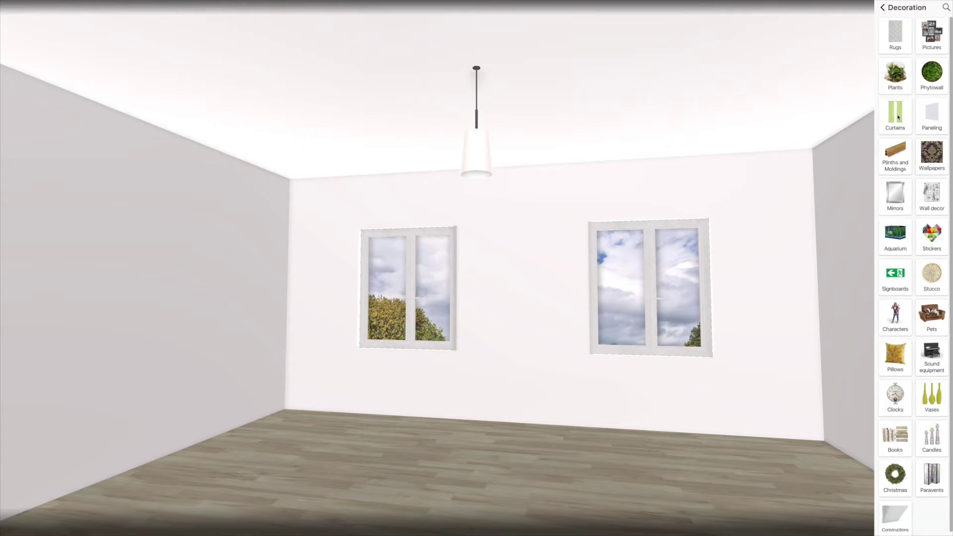
left_click(894, 115)
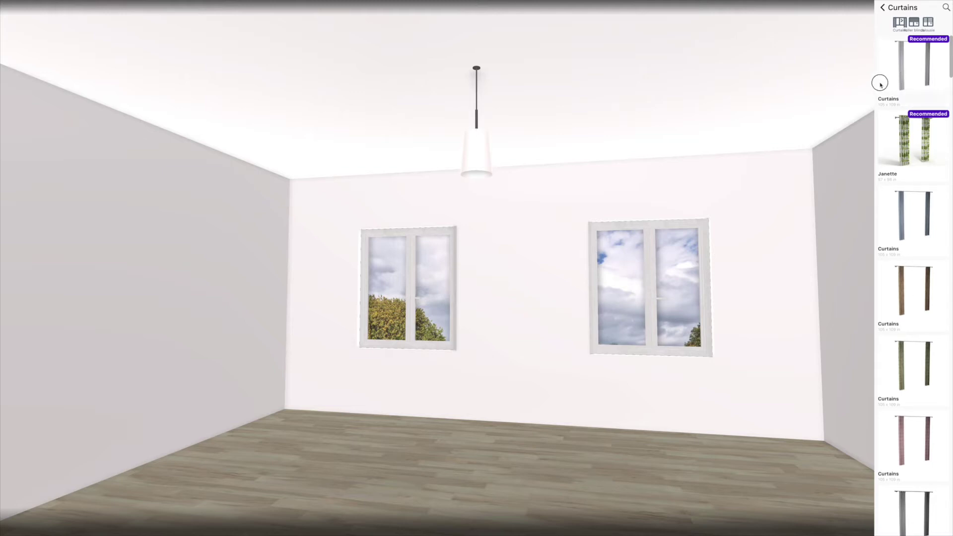
left_click_drag(912, 67, 713, 238)
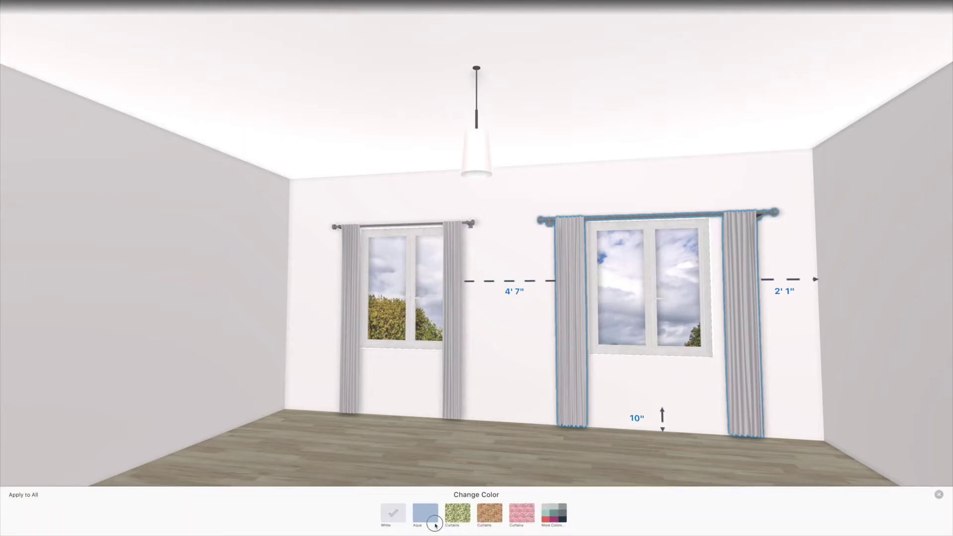
left_click(426, 514)
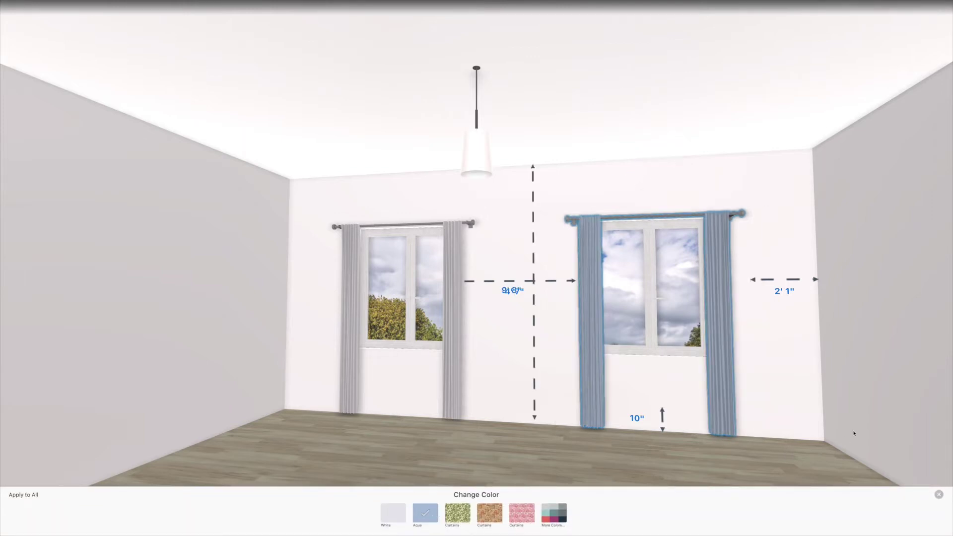
left_click(938, 493)
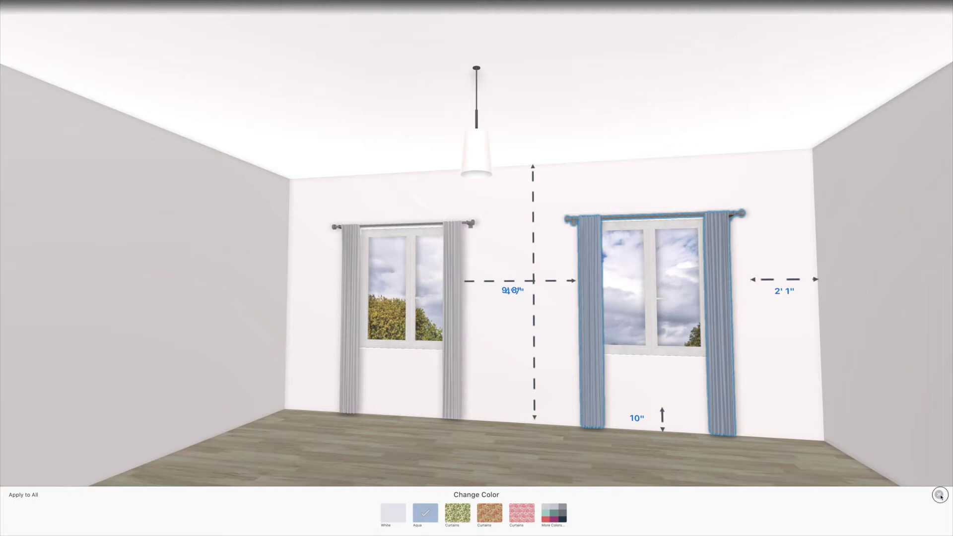
- Remove the ceiling pendant lamp and return to the Decoration categories
left_click(456, 289)
mouse_move(457, 289)
left_mouse_down()
mouse_move(443, 217)
mouse_move(477, 171)
left_mouse_up()
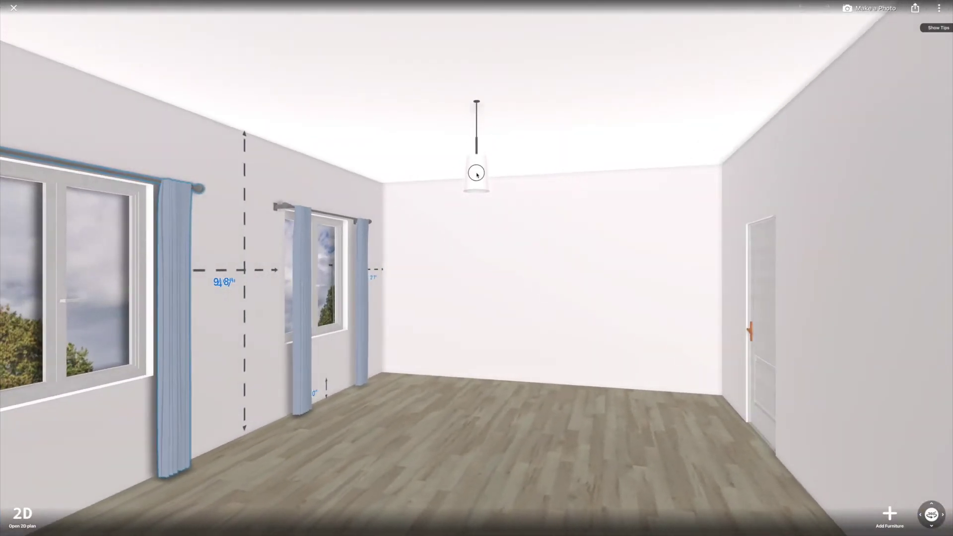
left_click(476, 171)
left_click(471, 216)
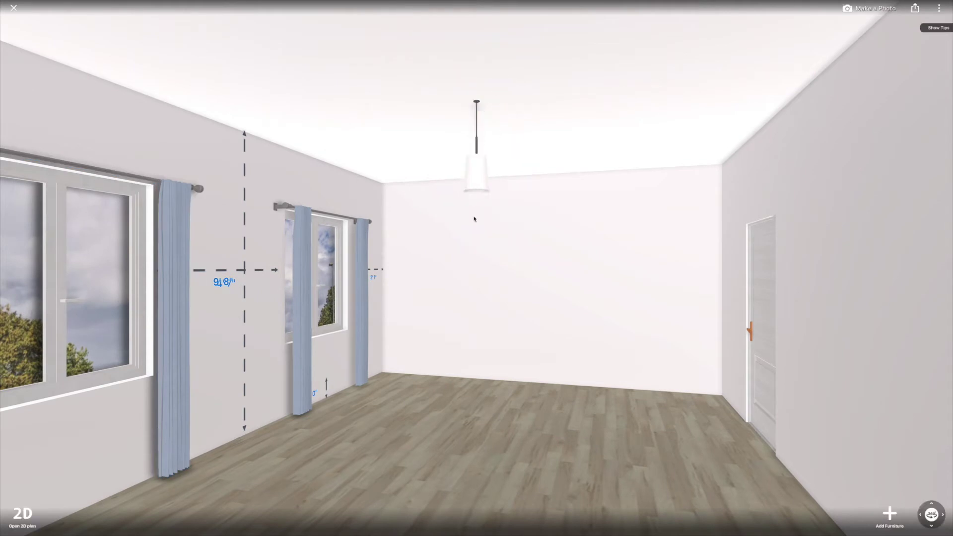
left_click(890, 514)
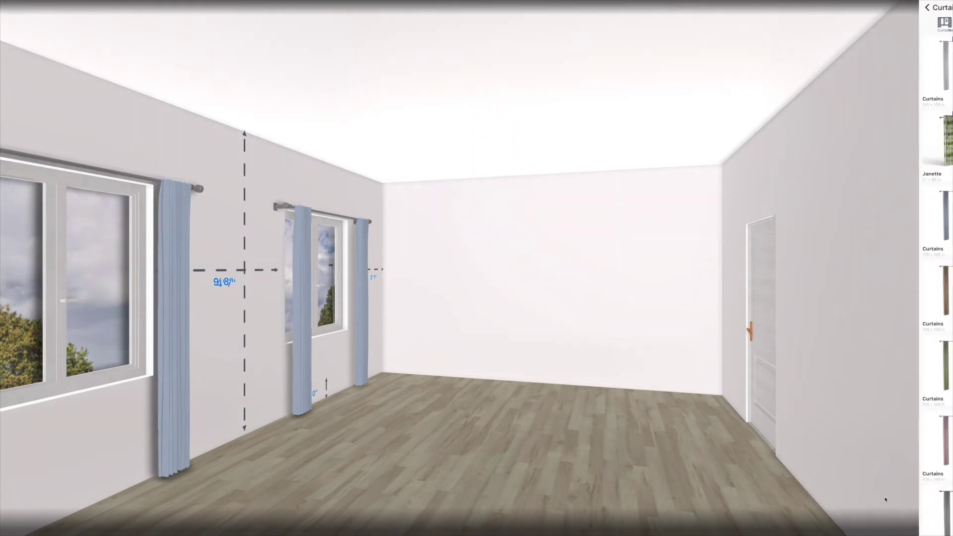
left_click(883, 7)
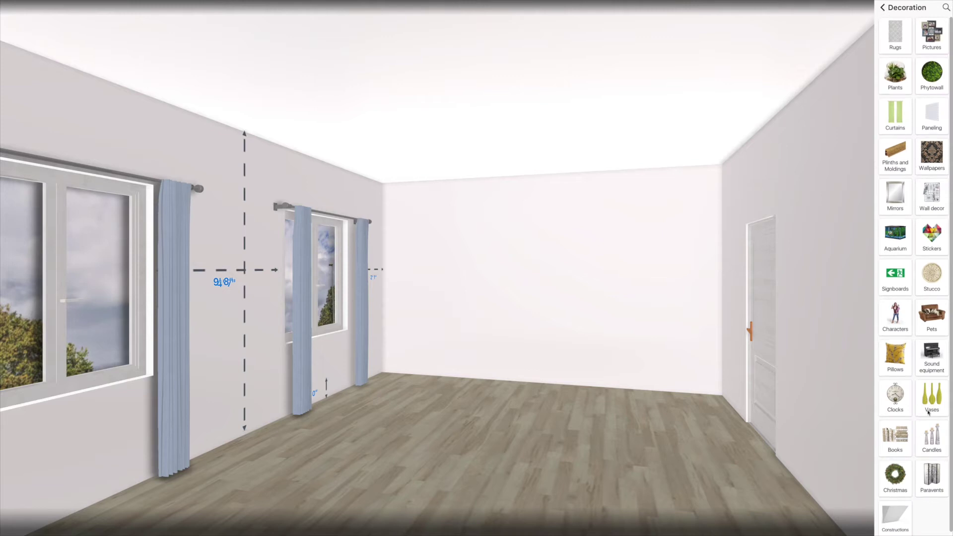
scroll(915, 405, "down", 1)
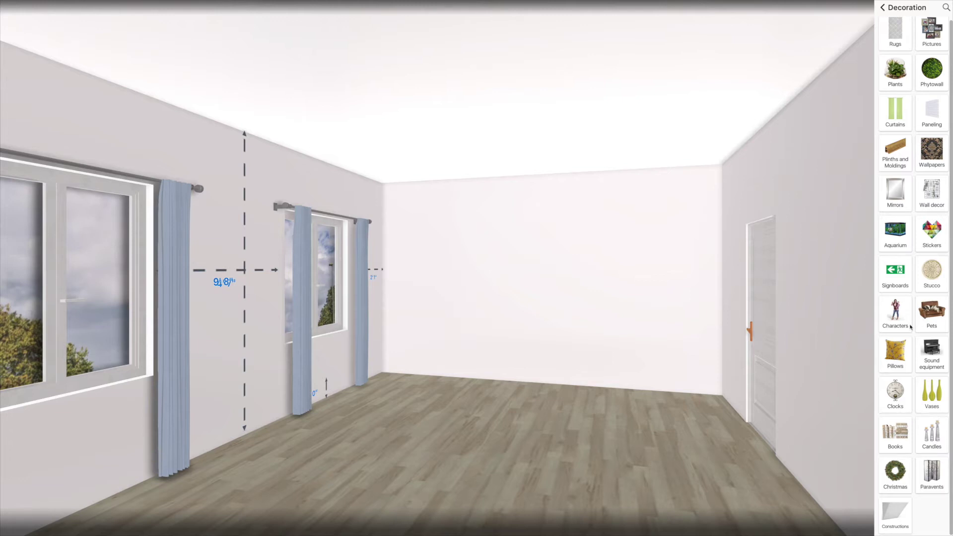
mouse_move(944, 9)
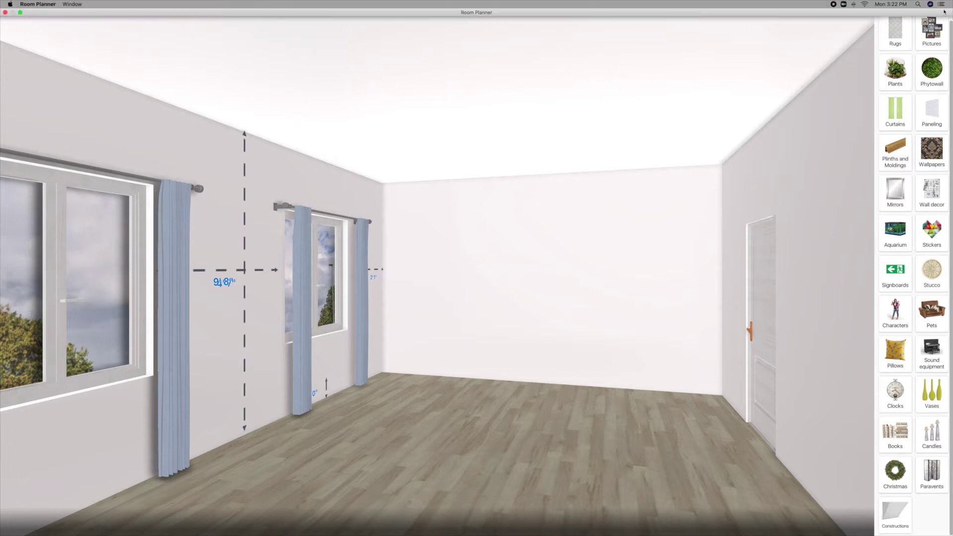
- Search the catalogue for 'light', browse the lamps, then close the Decoration catalogue
left_click(946, 7)
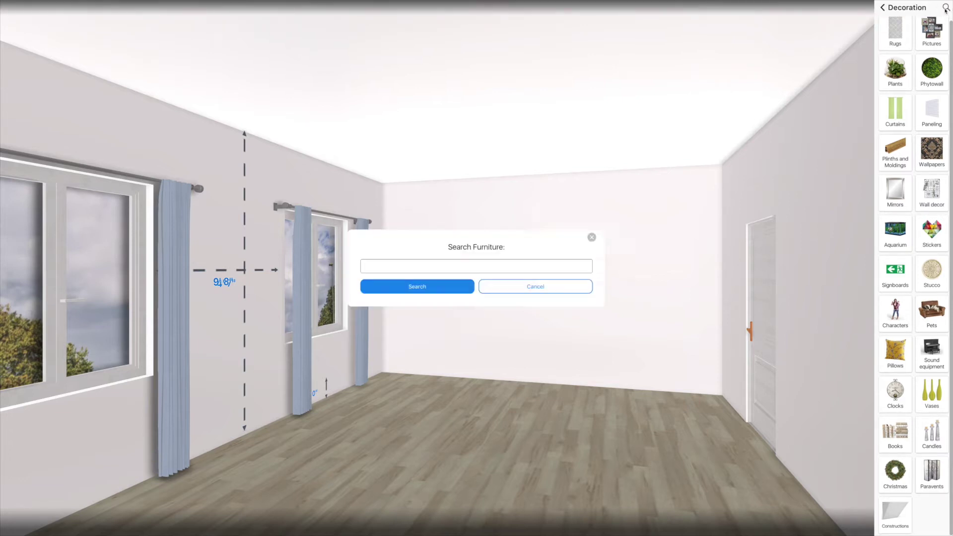
left_click(568, 268)
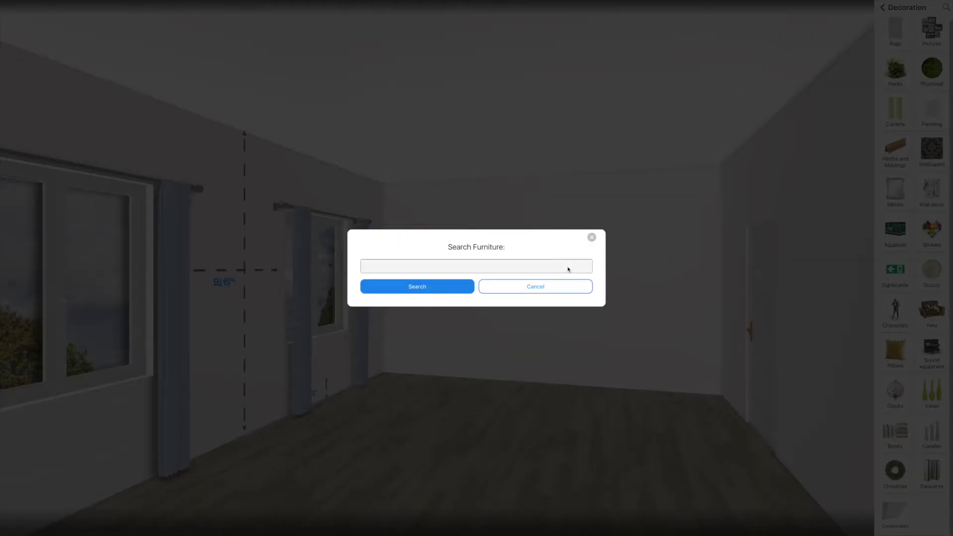
type("ghts")
left_click(442, 290)
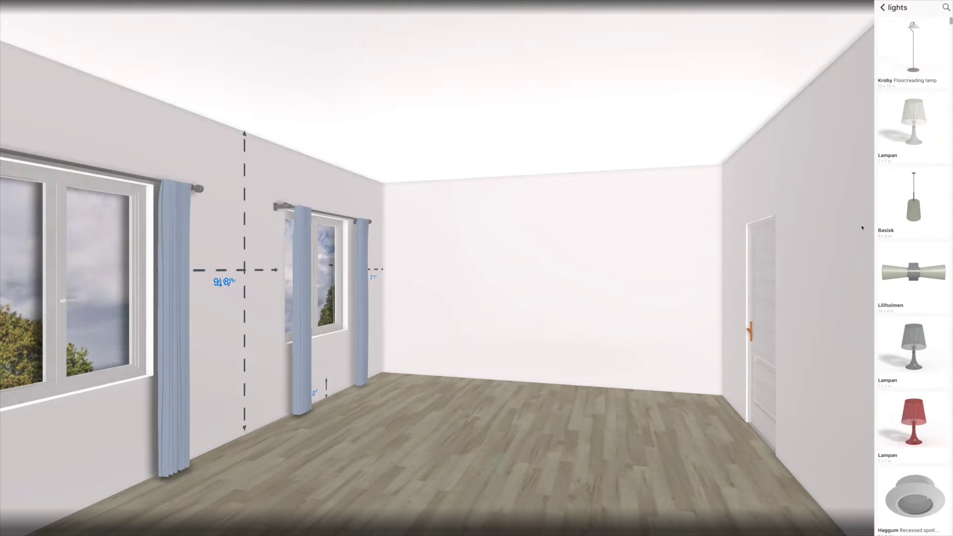
scroll(886, 261, "down", 3)
scroll(885, 261, "down", 3)
scroll(886, 261, "down", 2)
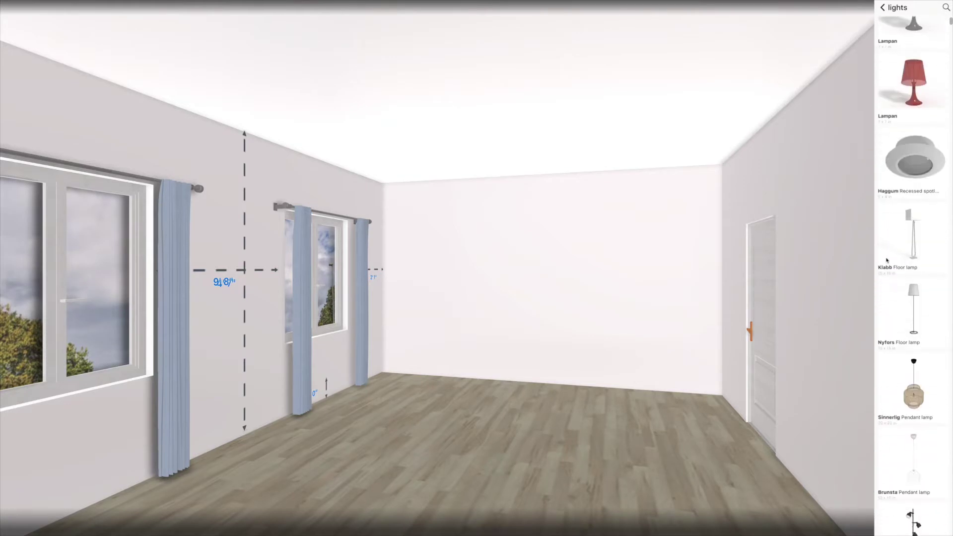
scroll(886, 261, "down", 2)
scroll(886, 261, "down", 3)
scroll(885, 260, "down", 3)
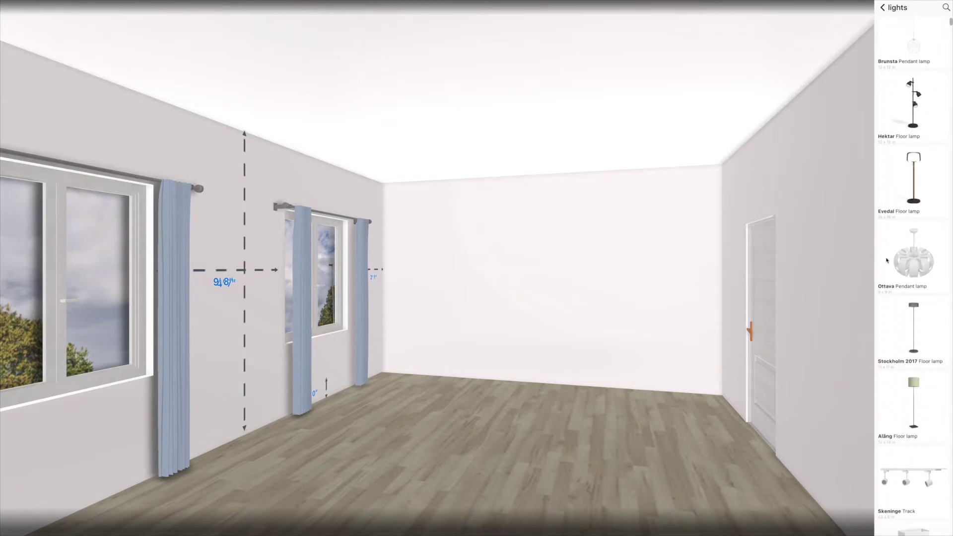
scroll(885, 261, "down", 2)
scroll(886, 260, "down", 4)
scroll(885, 261, "down", 1)
scroll(886, 261, "down", 1)
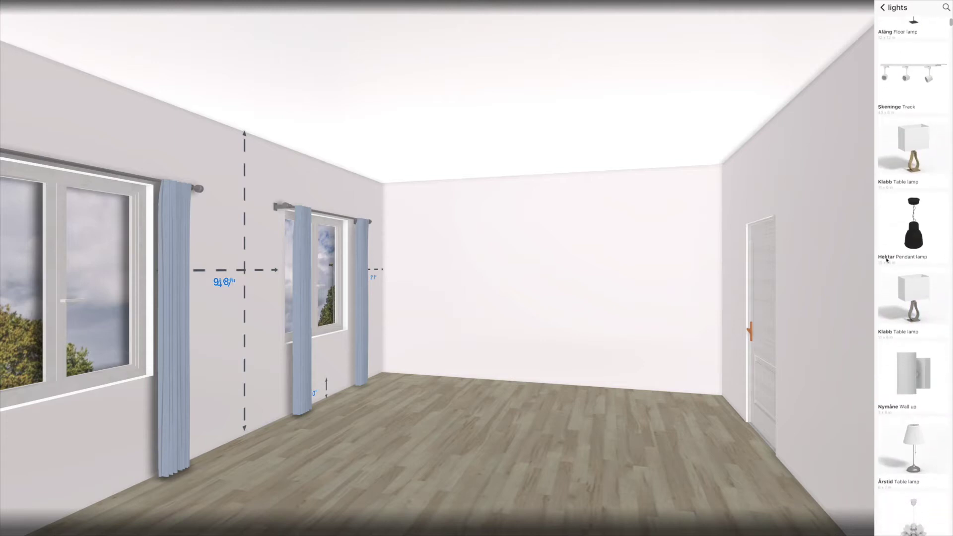
scroll(886, 261, "down", 1)
scroll(885, 259, "down", 2)
scroll(886, 259, "down", 1)
scroll(885, 259, "down", 1)
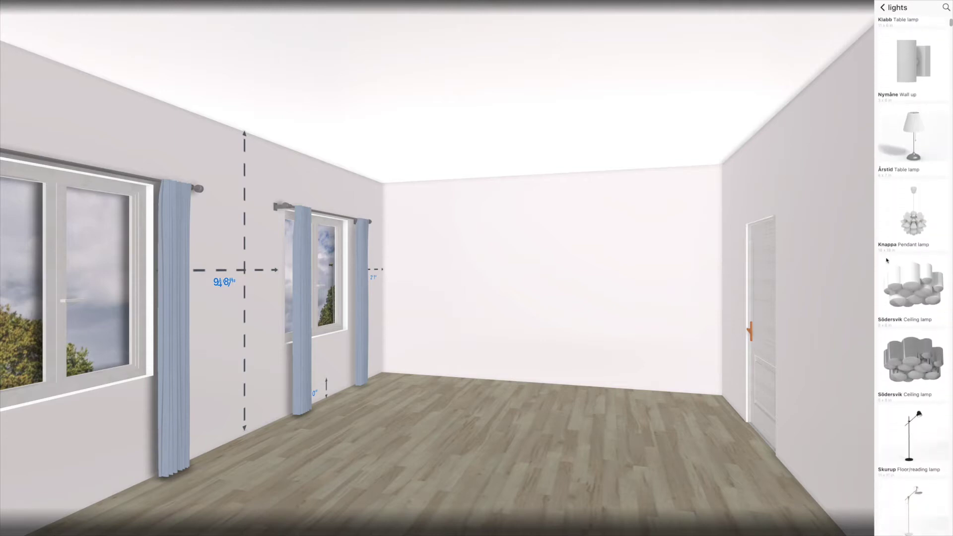
scroll(886, 259, "up", 5)
scroll(885, 259, "down", 3)
scroll(886, 260, "down", 2)
scroll(886, 259, "down", 2)
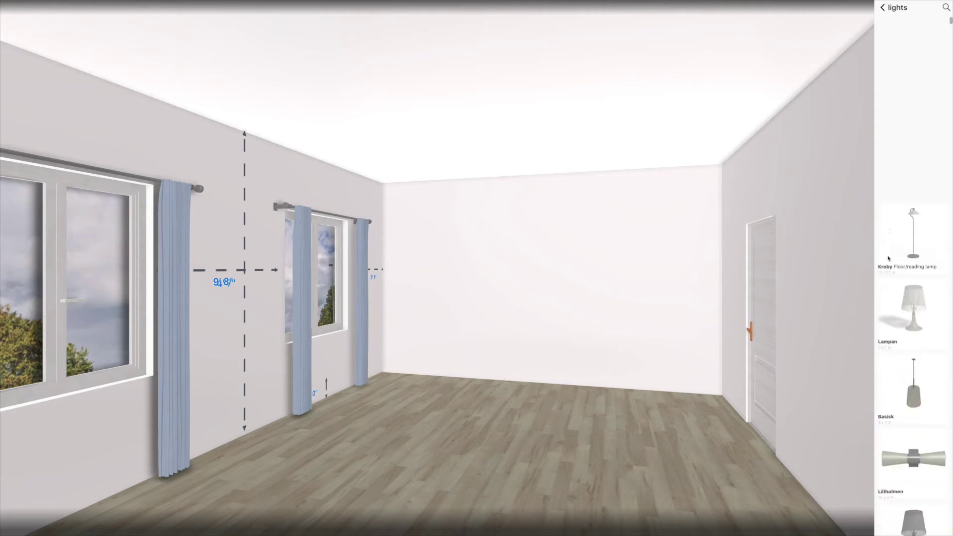
scroll(885, 260, "down", 3)
scroll(887, 258, "down", 1)
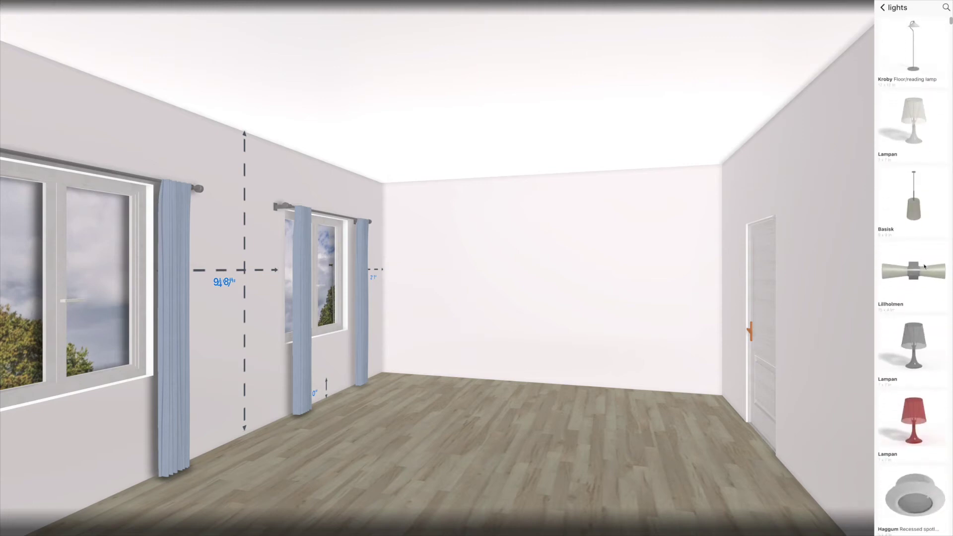
scroll(898, 97, "down", 1)
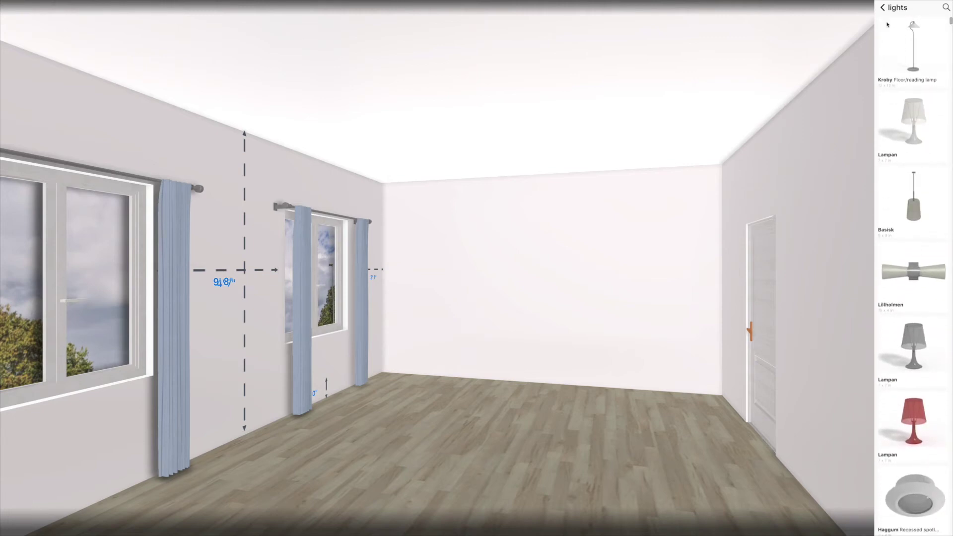
left_click(882, 7)
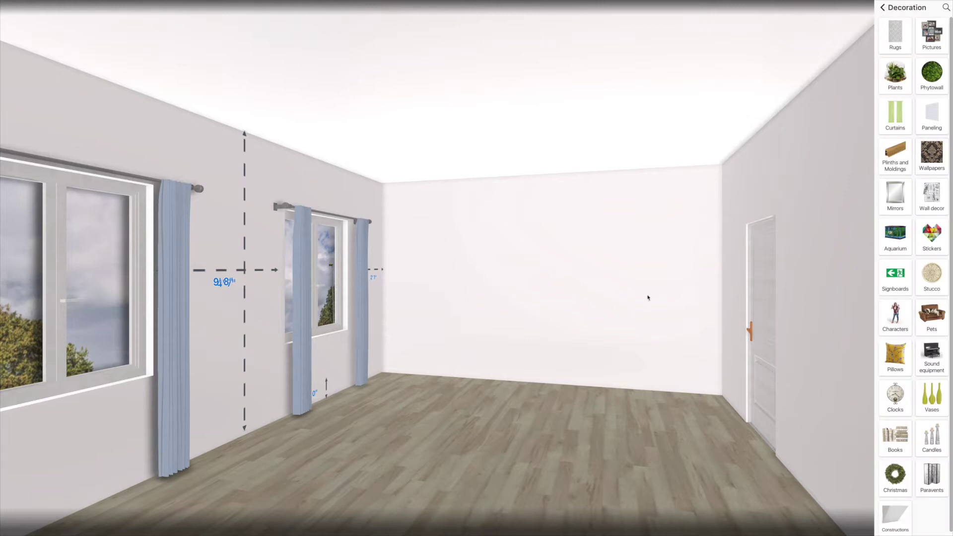
left_click(621, 269)
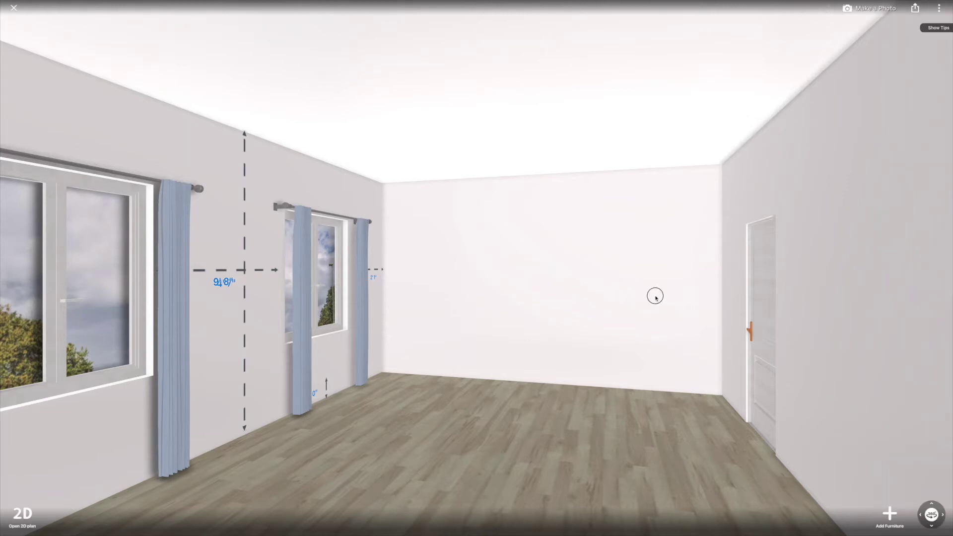
- Look over the door wall's Wall Color options, keeping it plain white
left_click_drag(686, 297, 754, 297)
left_click(754, 296)
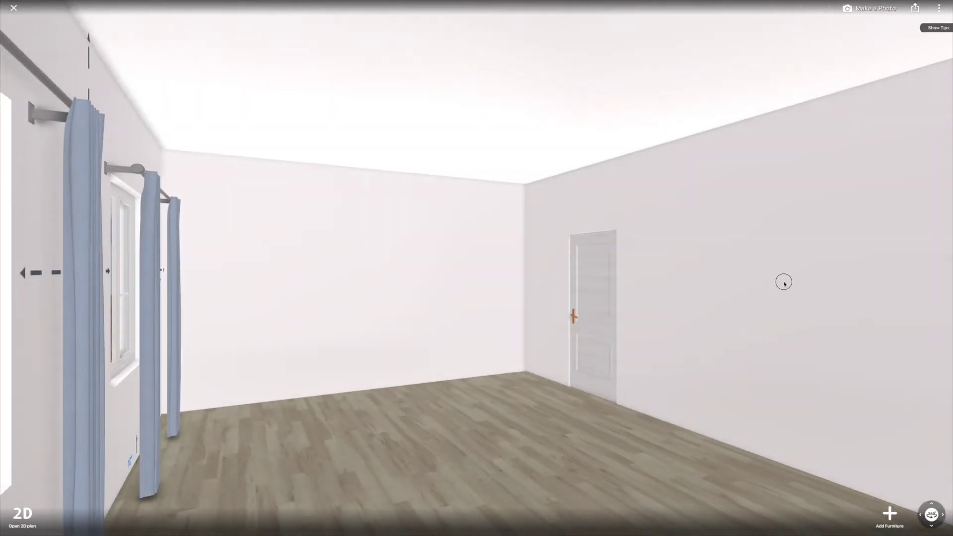
left_click(754, 297)
left_click(756, 509)
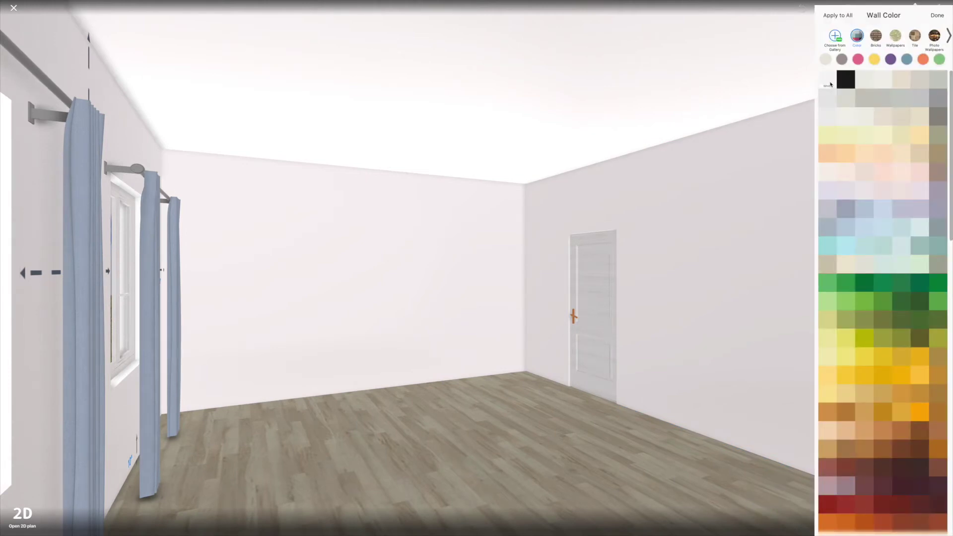
left_click(937, 14)
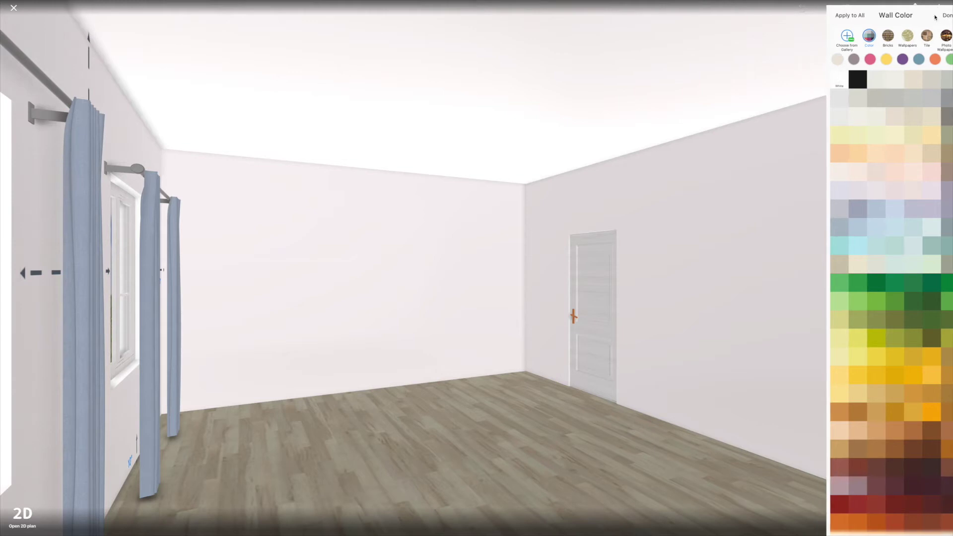
mouse_move(521, 283)
left_mouse_down()
mouse_move(705, 269)
mouse_move(600, 289)
left_mouse_up()
scroll(606, 290, "down", 2)
scroll(606, 290, "down", 1)
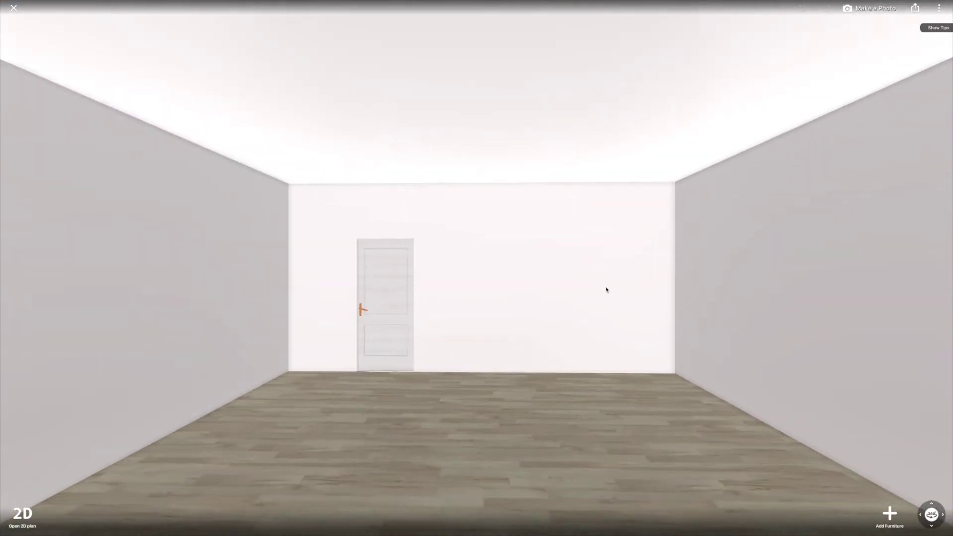
scroll(588, 280, "up", 1)
- Replace the white panelled door with the dark grey Single Door after trying several styles
left_click(364, 312)
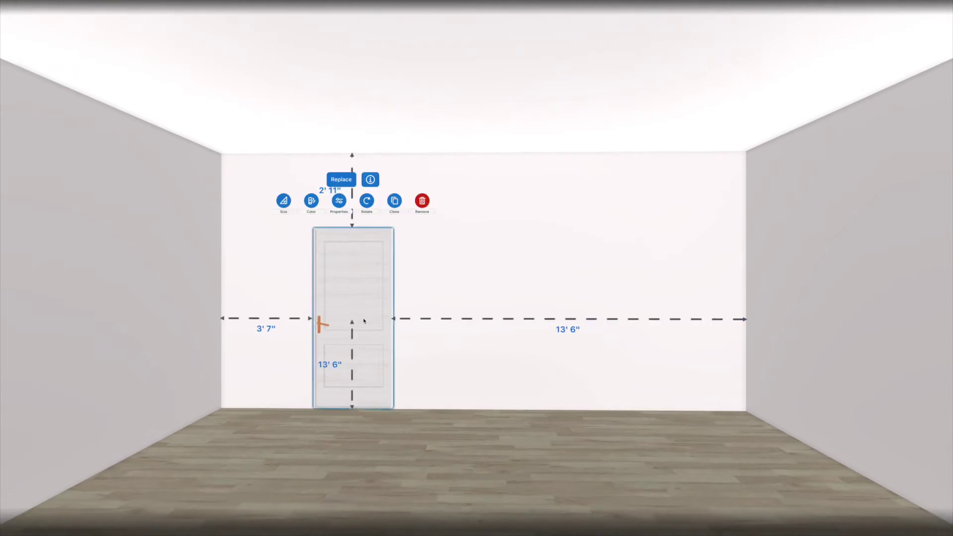
left_click(342, 180)
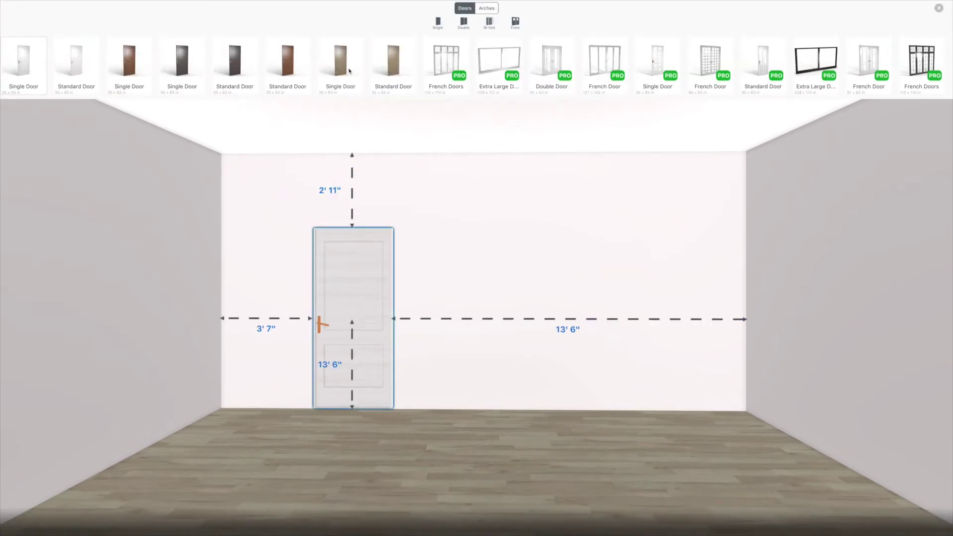
left_click(74, 59)
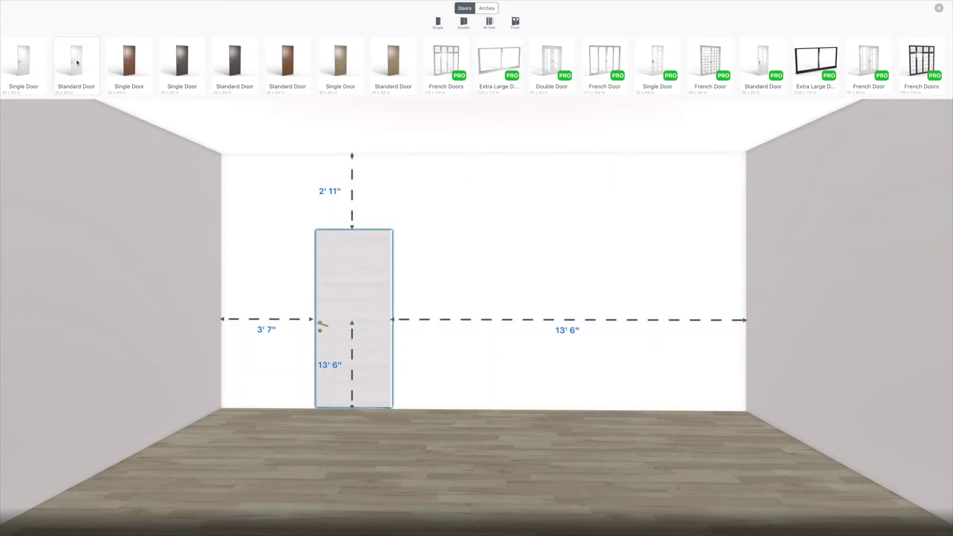
left_click(340, 63)
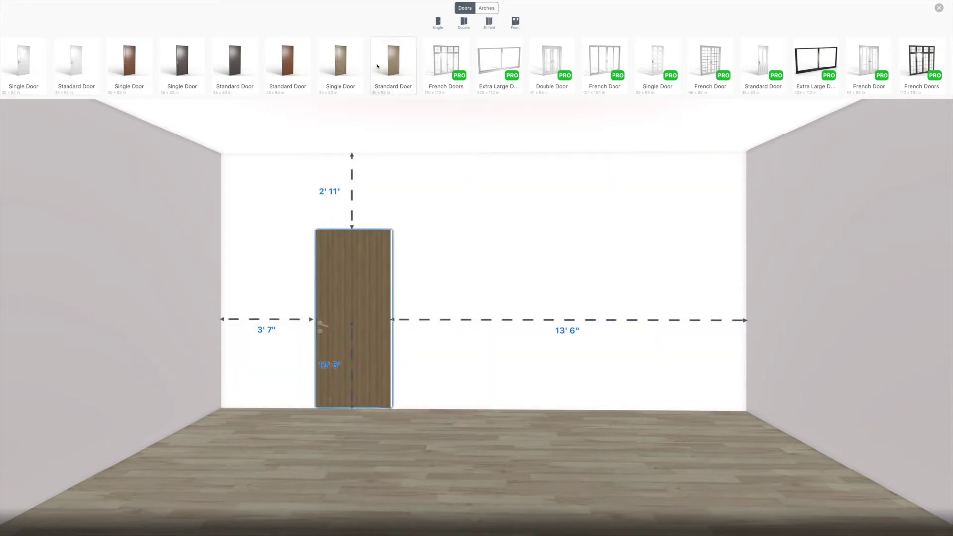
left_click(298, 66)
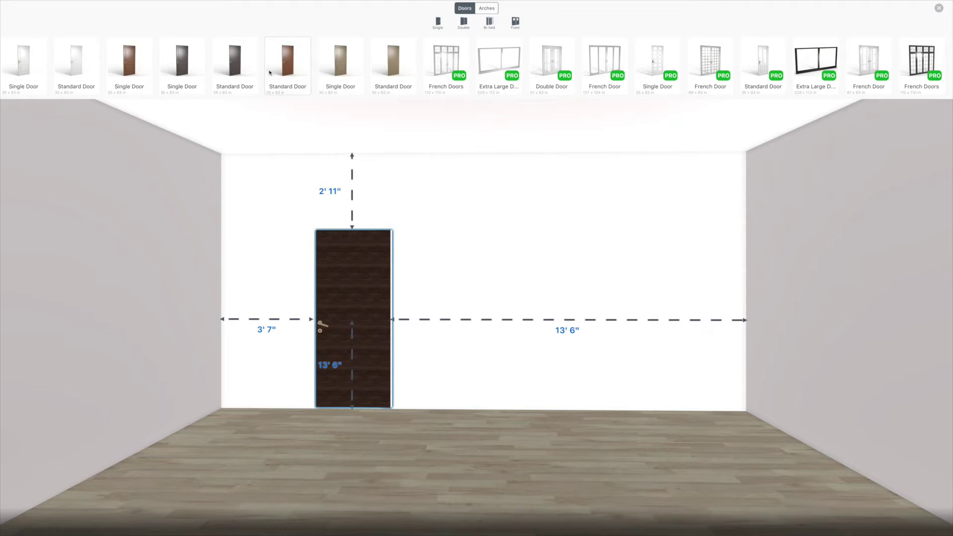
left_click(235, 66)
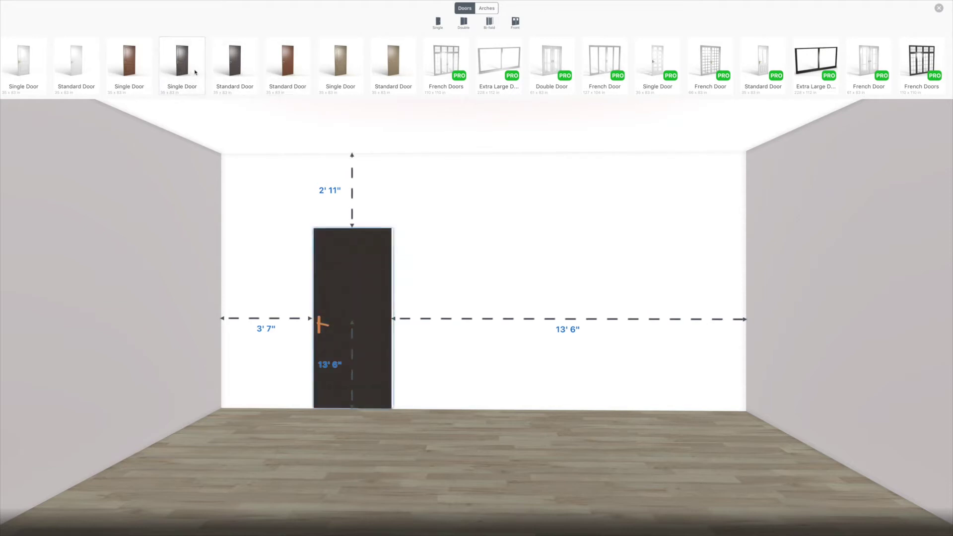
left_click(117, 68)
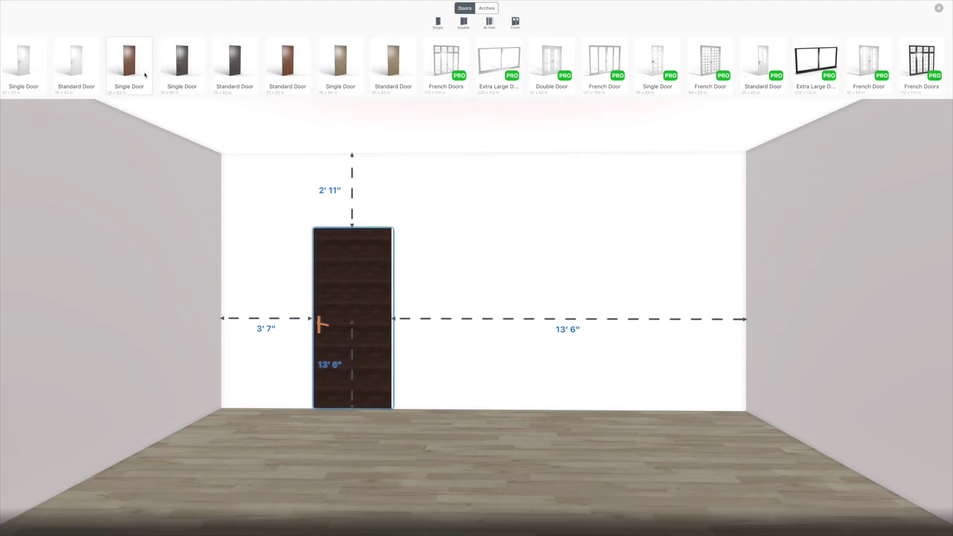
left_click(178, 77)
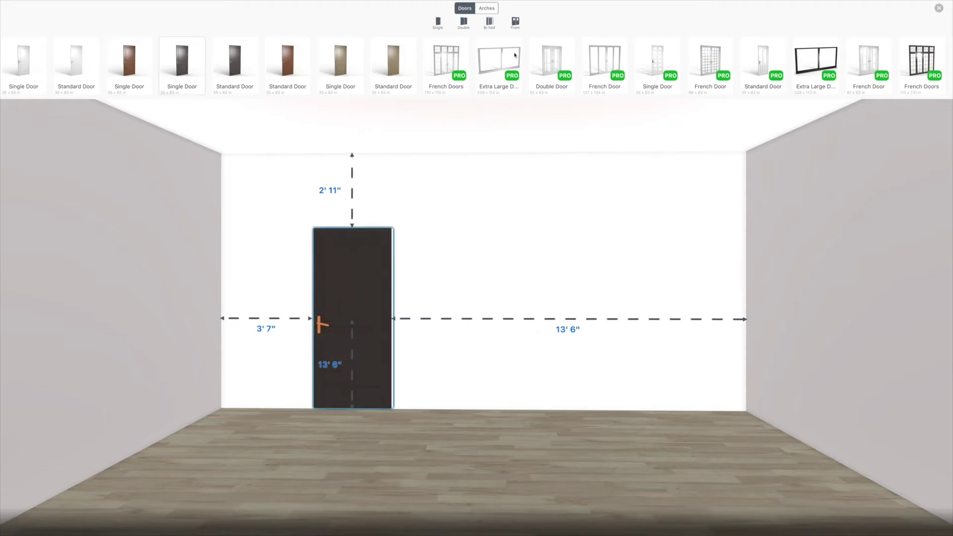
left_click(675, 216)
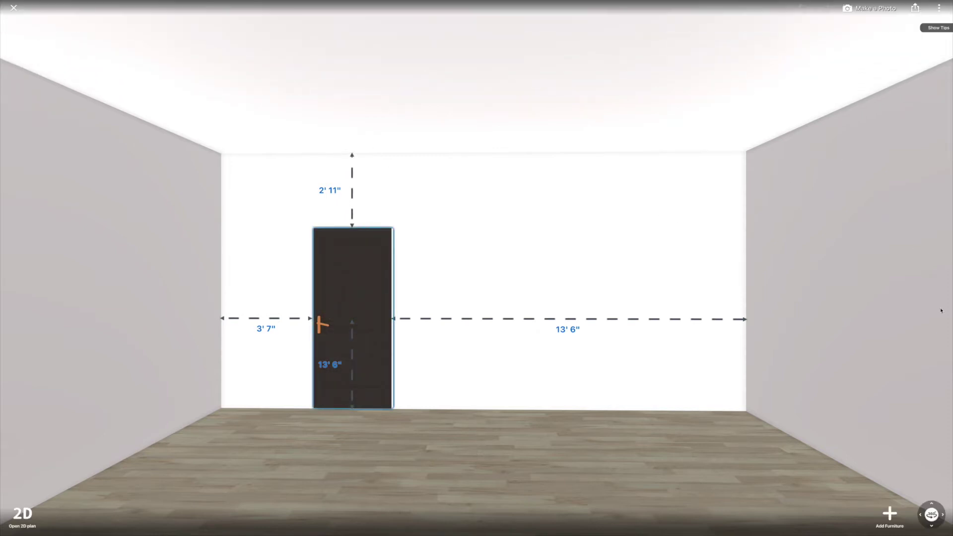
- Search the furniture catalogue for 'tv', dismissing the TV / Media recommendation
left_click(889, 514)
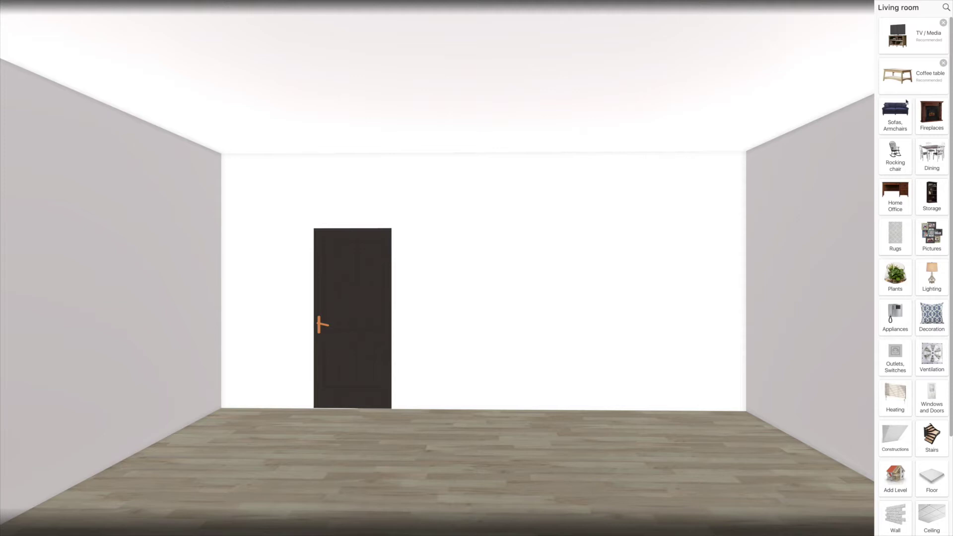
left_click(943, 23)
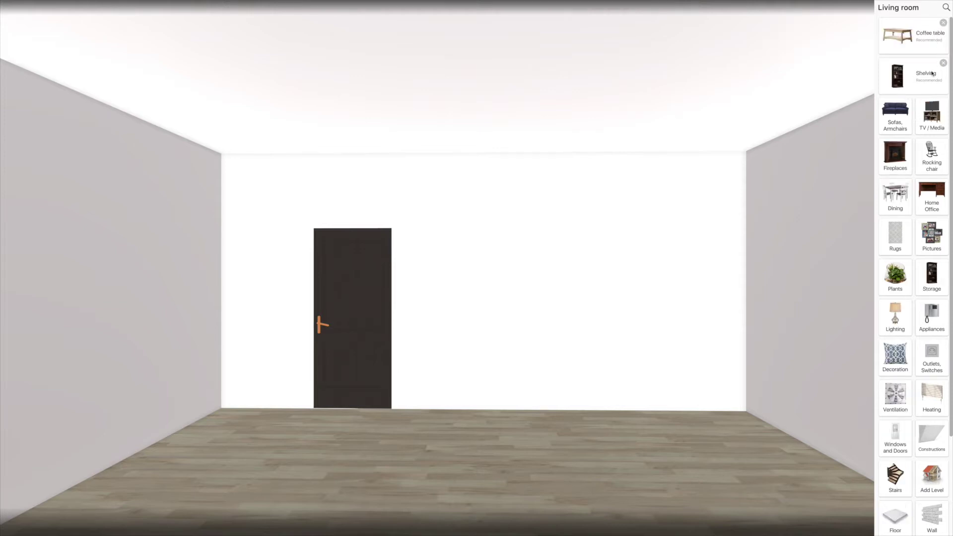
left_click(944, 7)
left_click(409, 270)
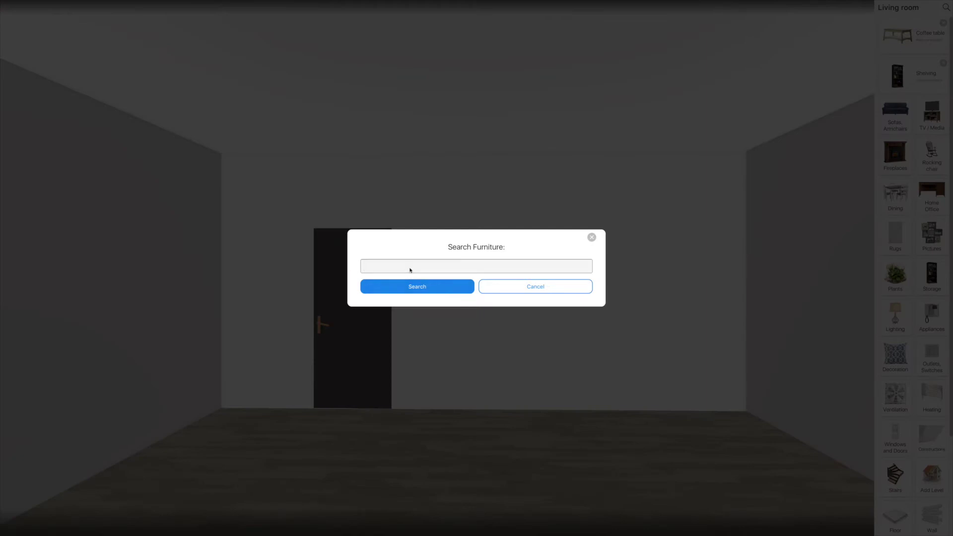
type("tv")
left_click(417, 290)
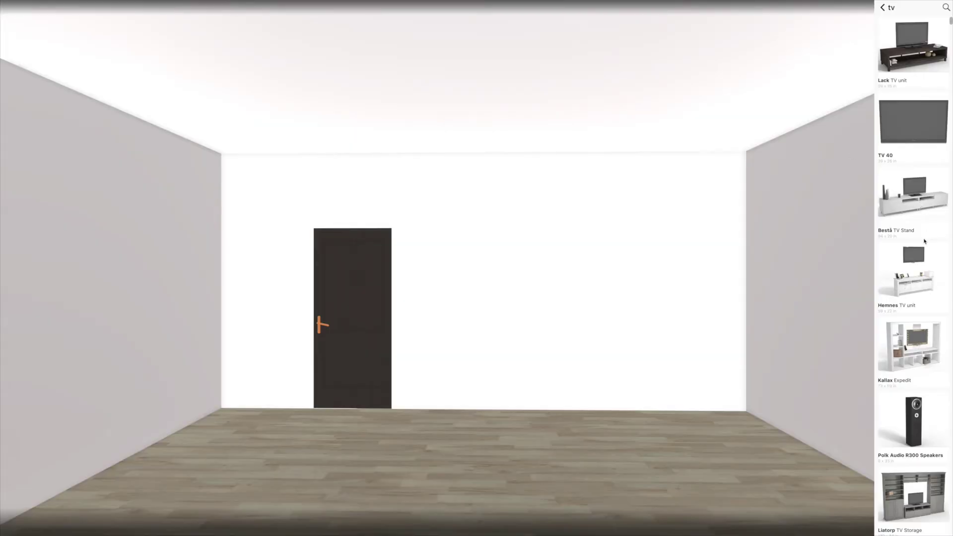
scroll(923, 264, "down", 3)
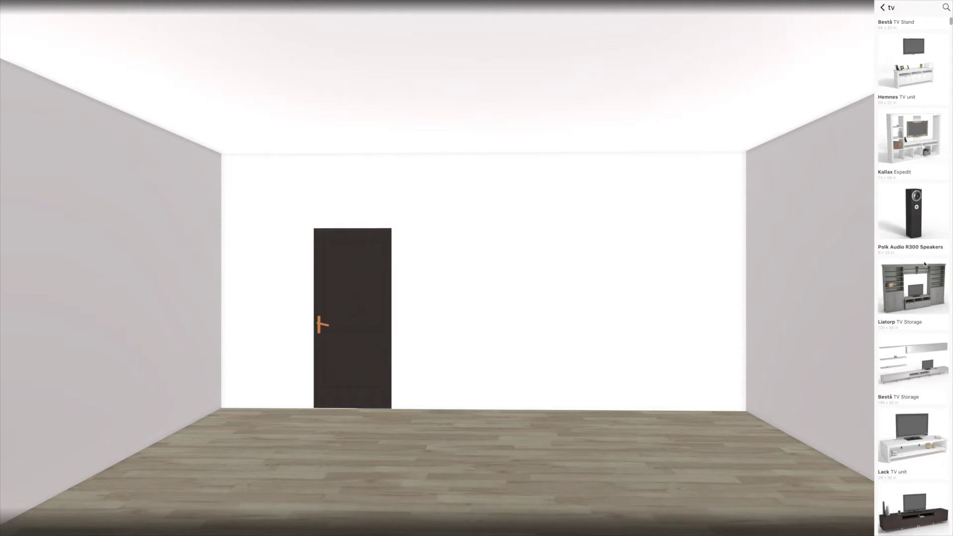
scroll(924, 264, "down", 6)
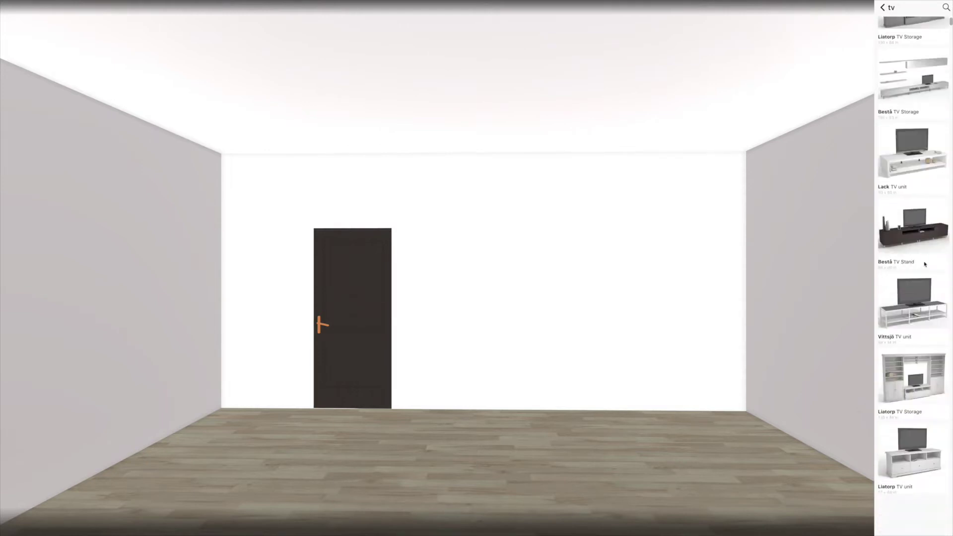
scroll(923, 263, "up", 3)
scroll(923, 264, "up", 3)
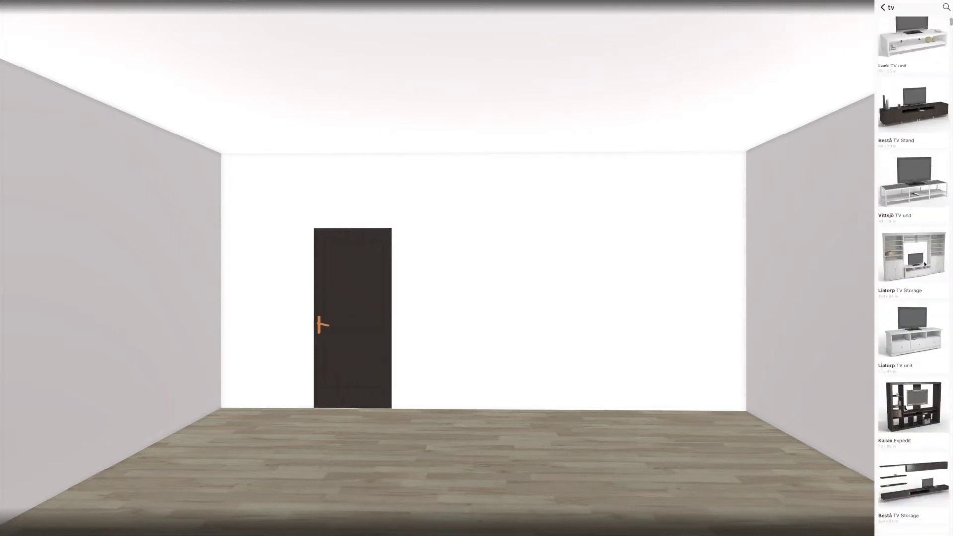
scroll(923, 264, "down", 3)
scroll(924, 264, "down", 3)
scroll(923, 263, "down", 2)
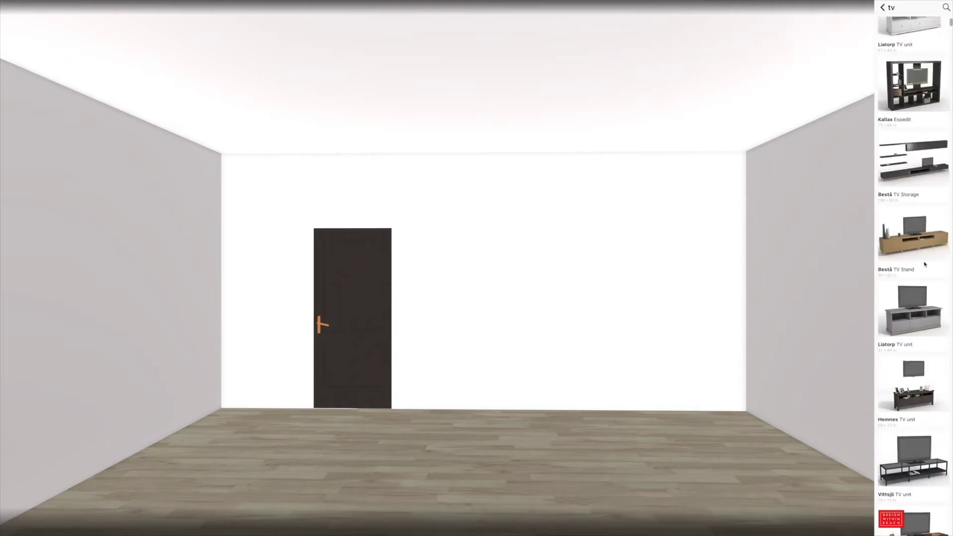
scroll(924, 263, "down", 3)
scroll(923, 264, "down", 3)
scroll(923, 264, "down", 3)
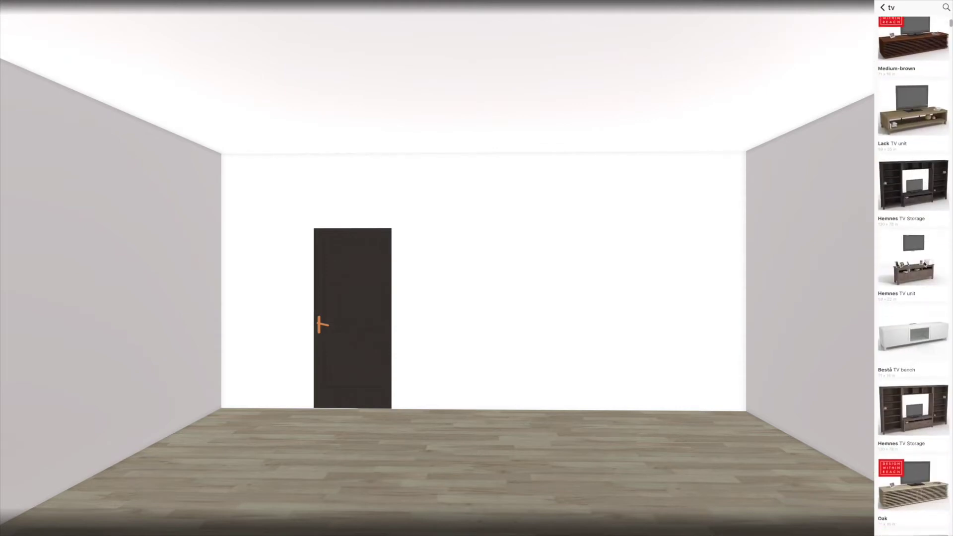
scroll(923, 263, "down", 2)
scroll(923, 264, "down", 3)
scroll(923, 263, "down", 3)
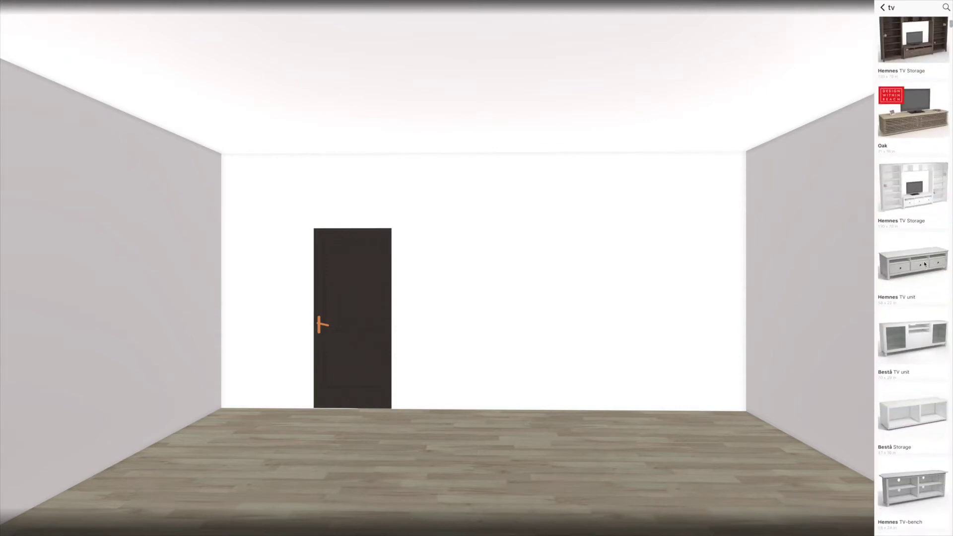
scroll(924, 264, "down", 3)
scroll(924, 263, "down", 2)
scroll(924, 263, "down", 3)
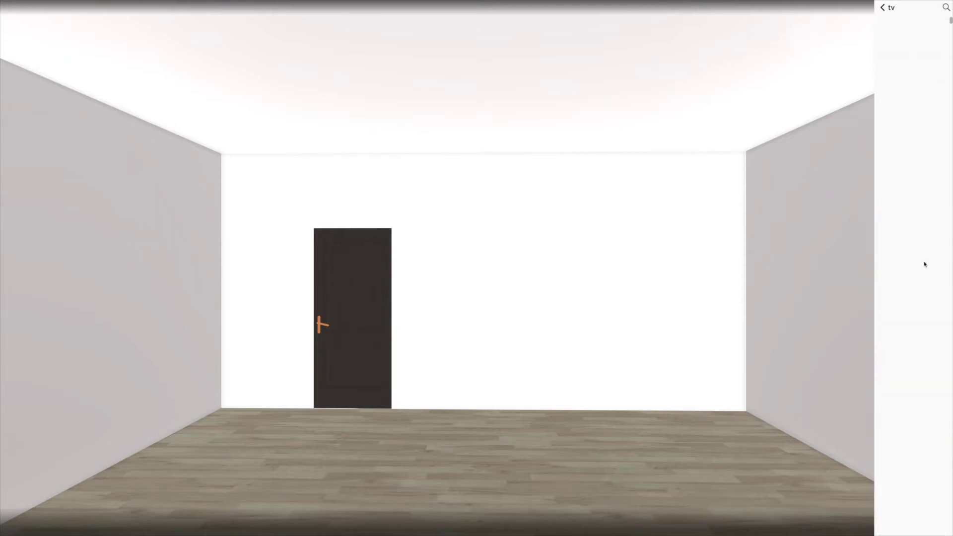
- Mount TV 40 on the back wall and enlarge it to 4'11" by 3'3"
mouse_move(886, 108)
left_mouse_down()
mouse_move(561, 294)
mouse_move(561, 281)
left_mouse_up()
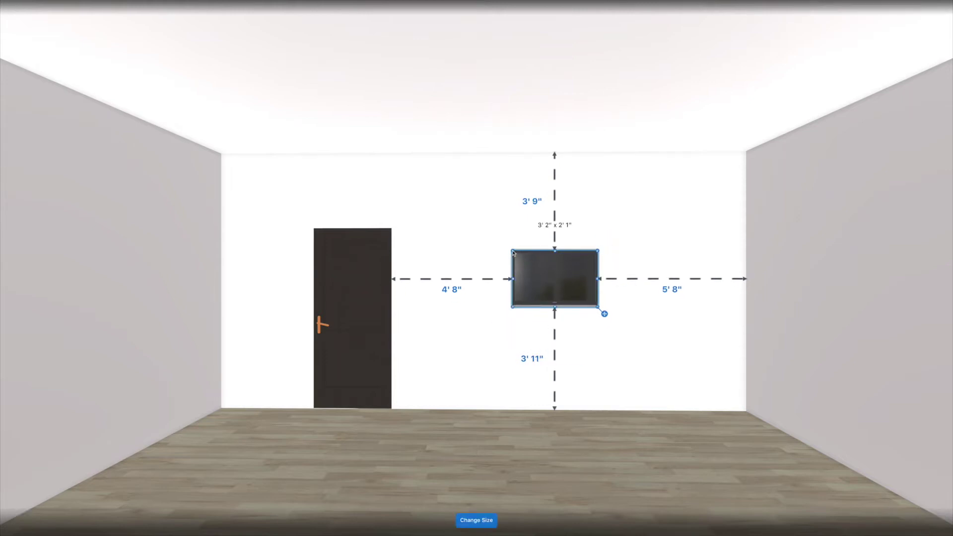
left_click_drag(513, 251, 483, 226)
left_click_drag(537, 262, 547, 274)
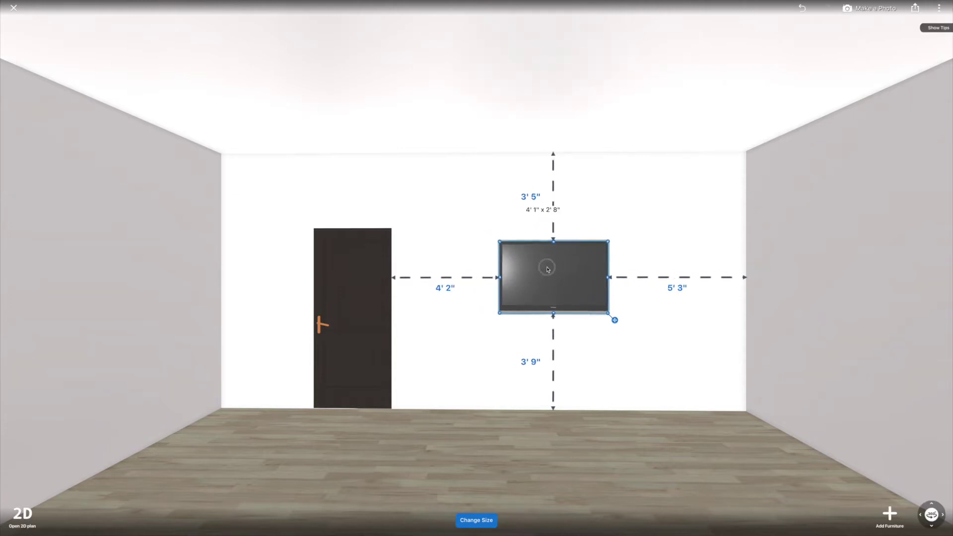
left_click_drag(509, 248, 486, 232)
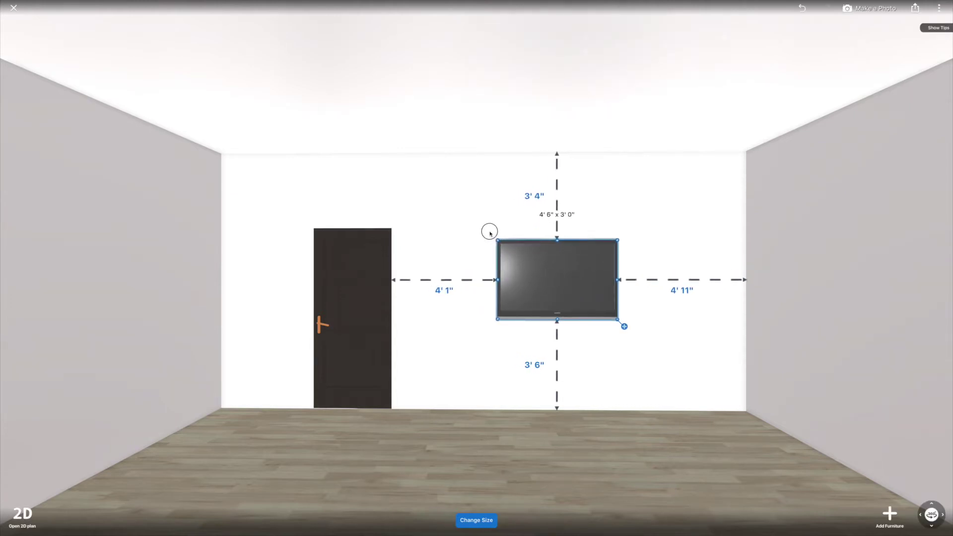
- Centre the TV on the wall, equally spaced between the door and side wall
left_click_drag(582, 281, 604, 289)
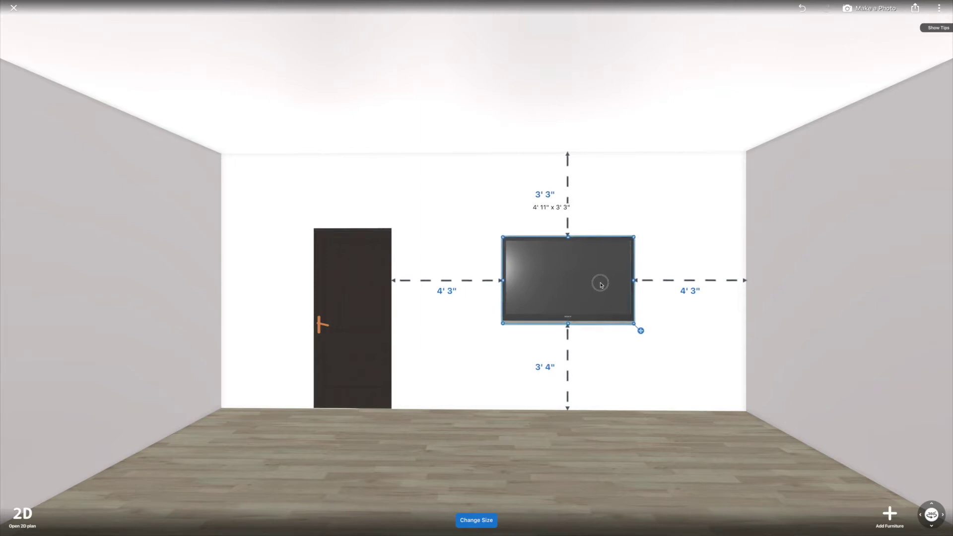
left_click(749, 477)
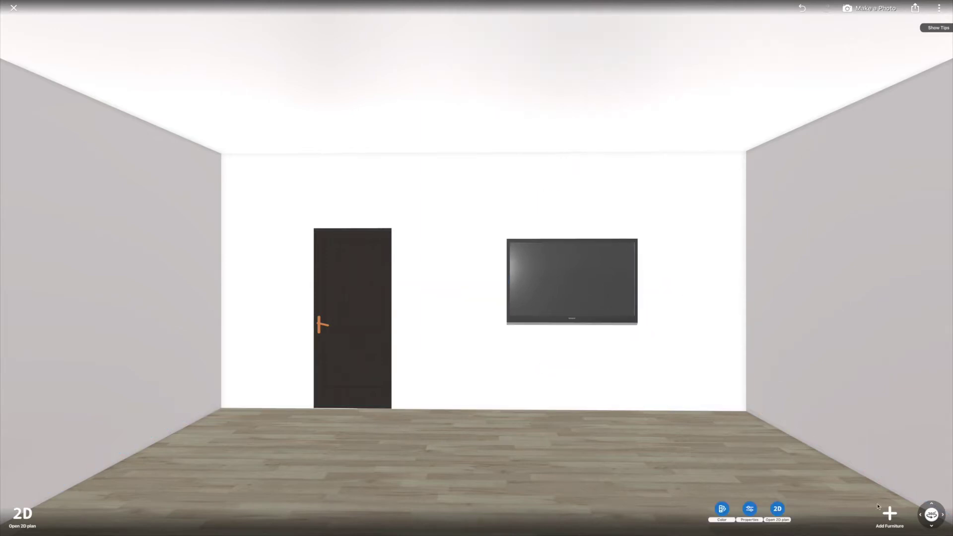
left_click_drag(553, 273, 543, 273)
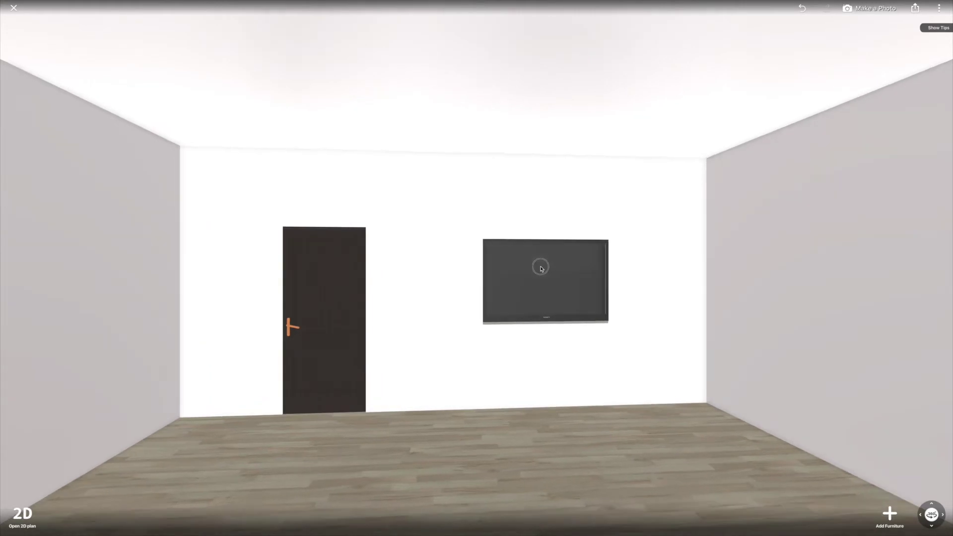
left_click(548, 279)
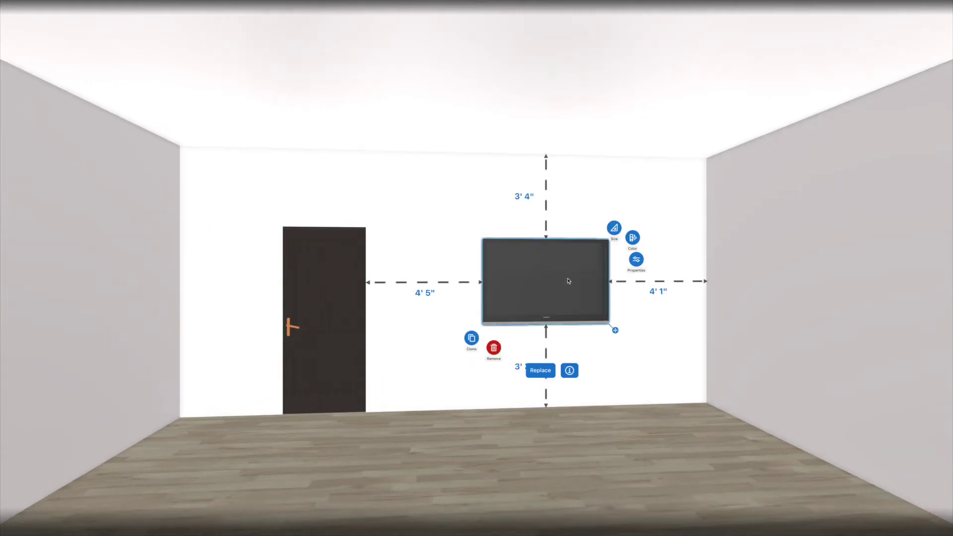
mouse_move(551, 282)
left_mouse_down()
mouse_move(538, 284)
mouse_move(547, 284)
left_mouse_up()
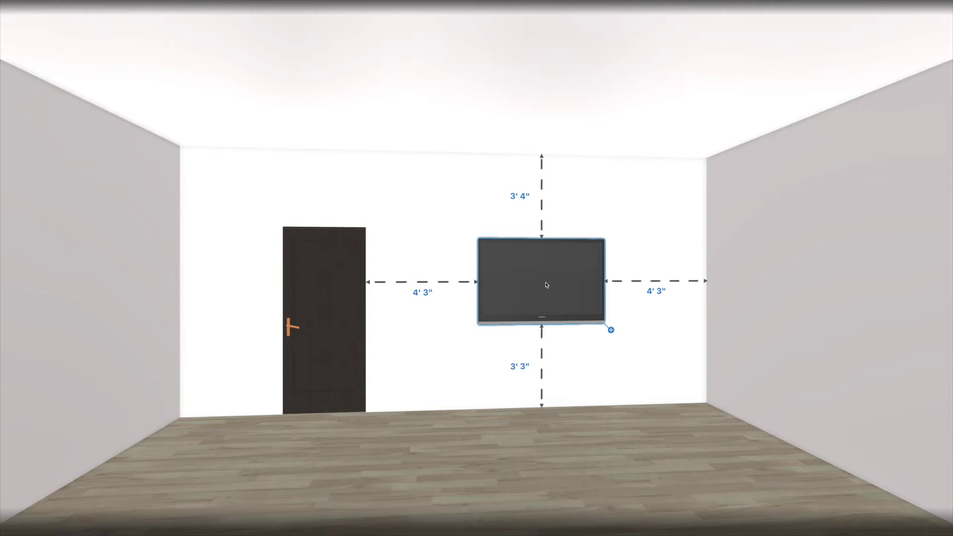
left_click(720, 430)
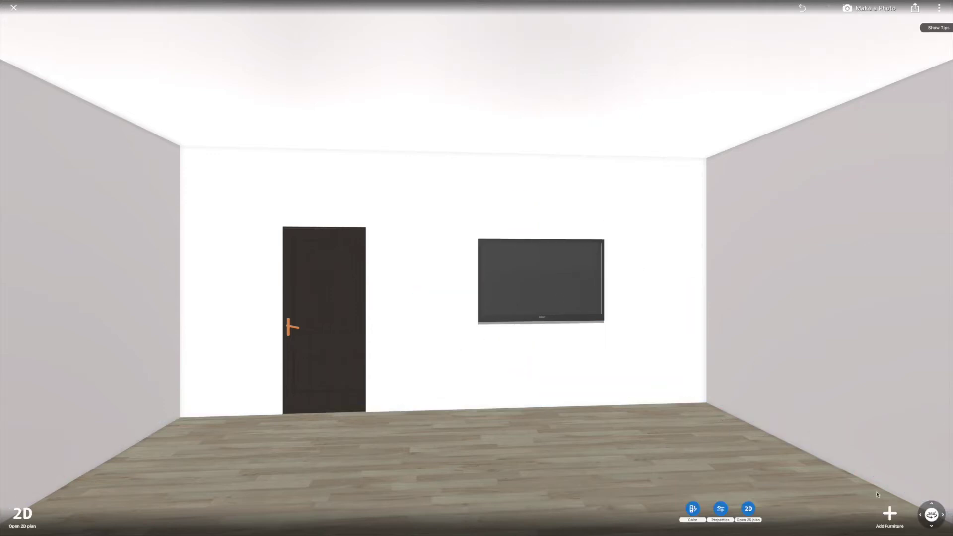
left_click(931, 513)
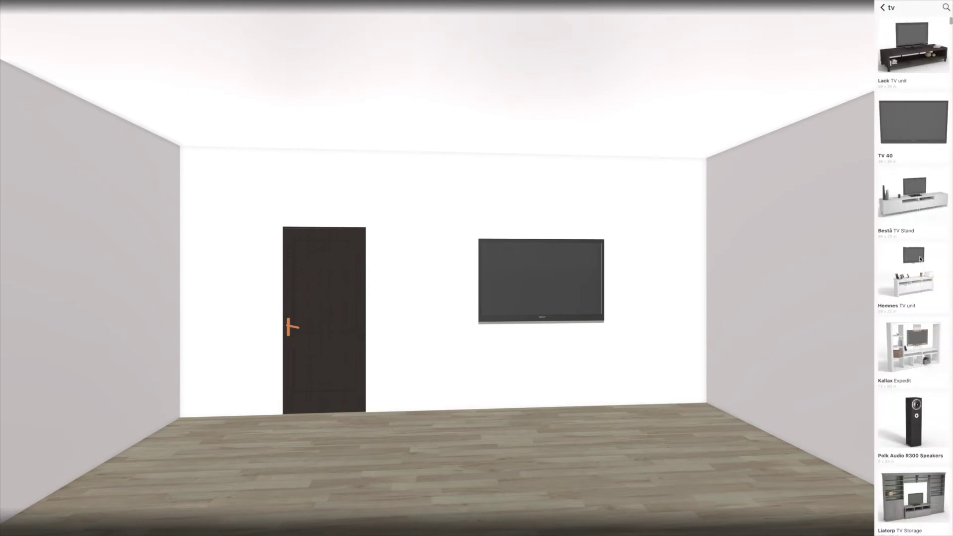
left_click(946, 7)
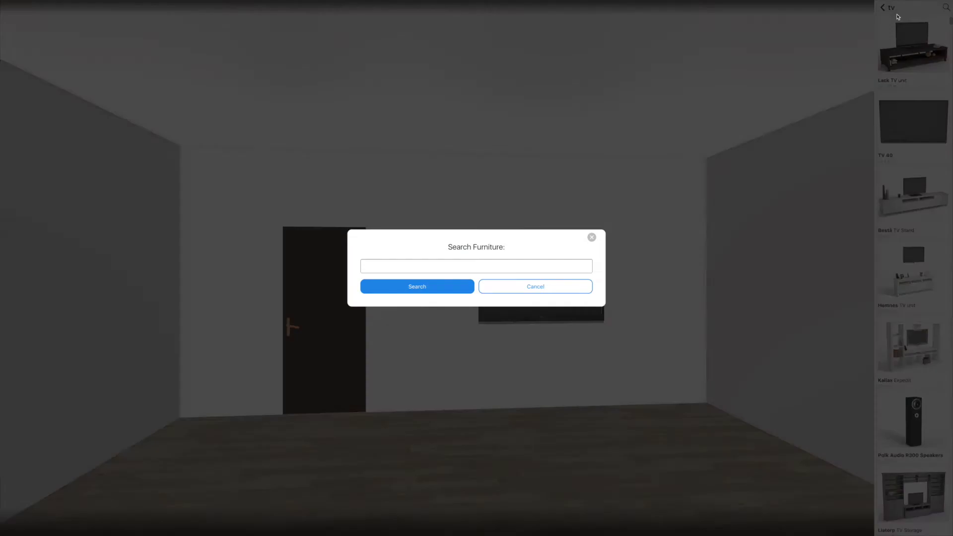
left_click(531, 268)
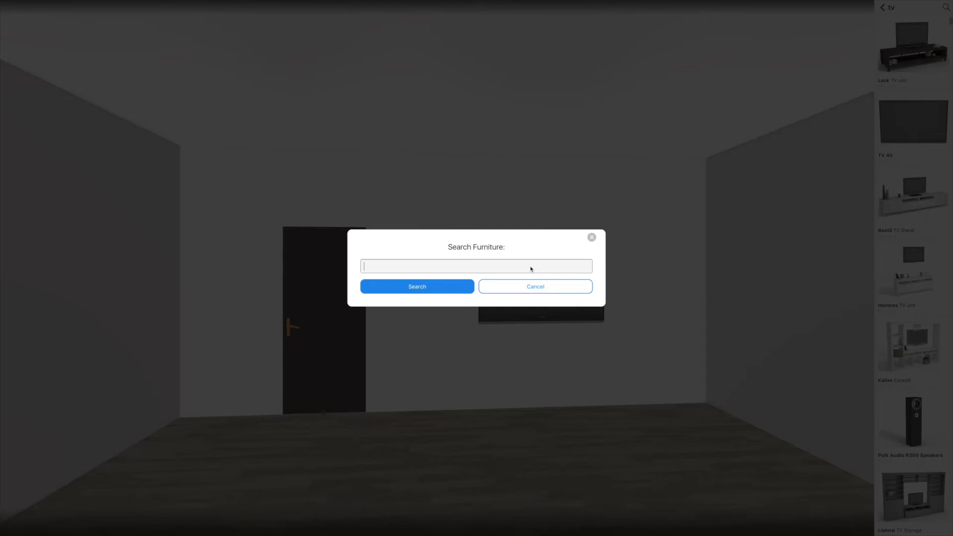
type("coffe ")
type("table")
left_click(442, 287)
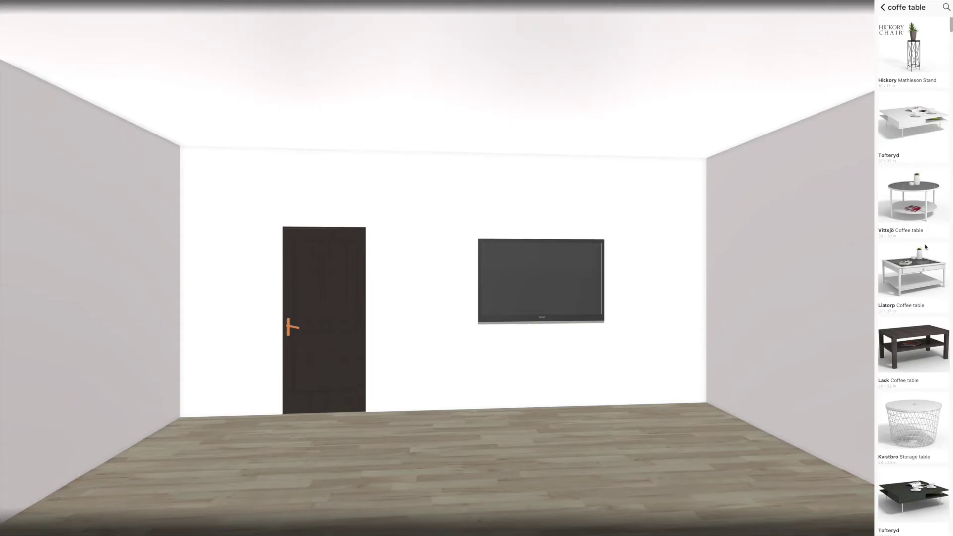
scroll(925, 246, "down", 3)
scroll(924, 246, "down", 2)
scroll(925, 246, "down", 4)
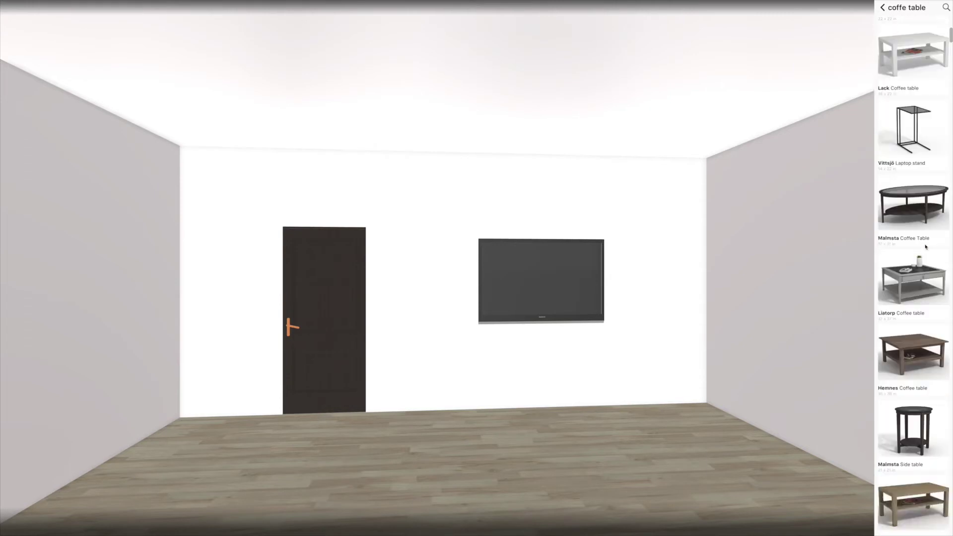
scroll(925, 245, "down", 3)
scroll(925, 245, "down", 3)
scroll(925, 245, "down", 2)
scroll(926, 229, "down", 3)
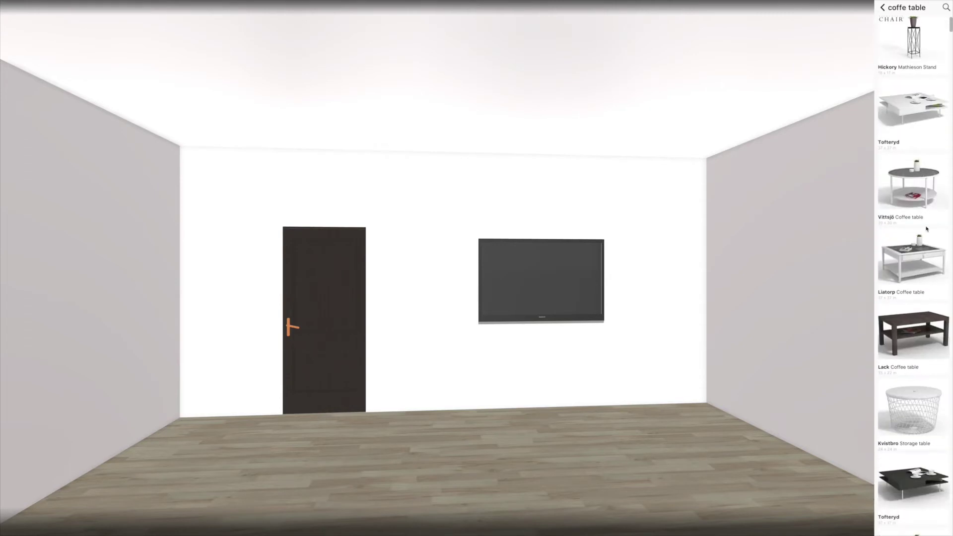
scroll(926, 230, "down", 3)
scroll(927, 229, "down", 3)
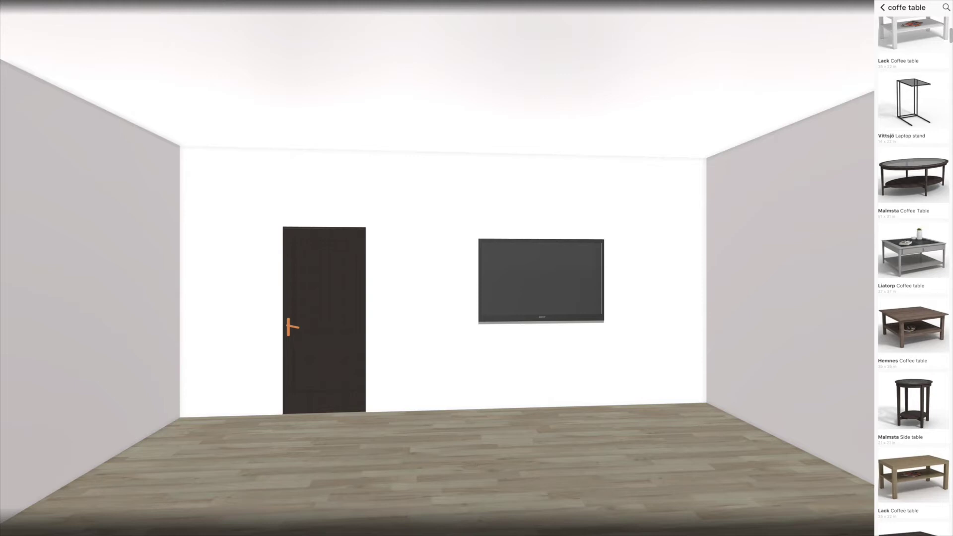
left_click_drag(944, 470, 549, 403)
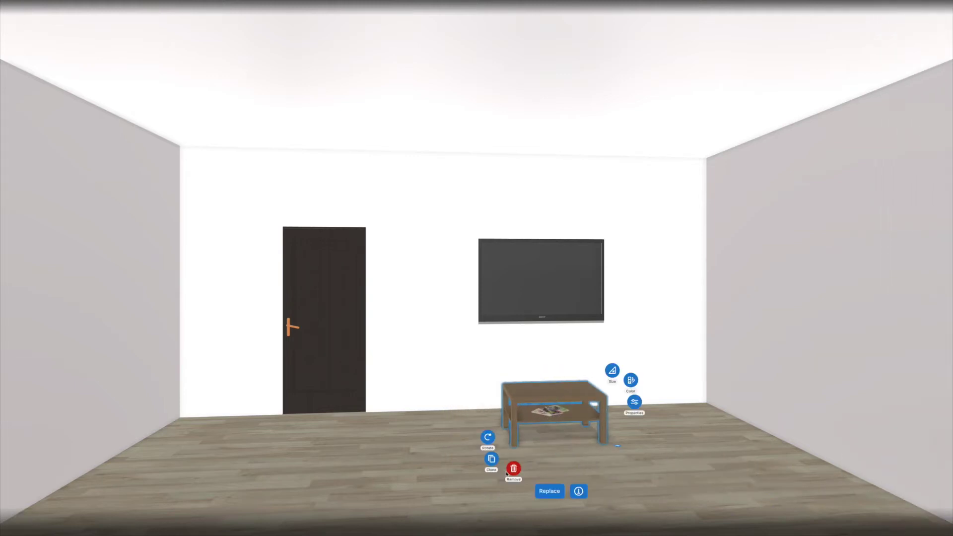
left_click(524, 465)
left_click(546, 417)
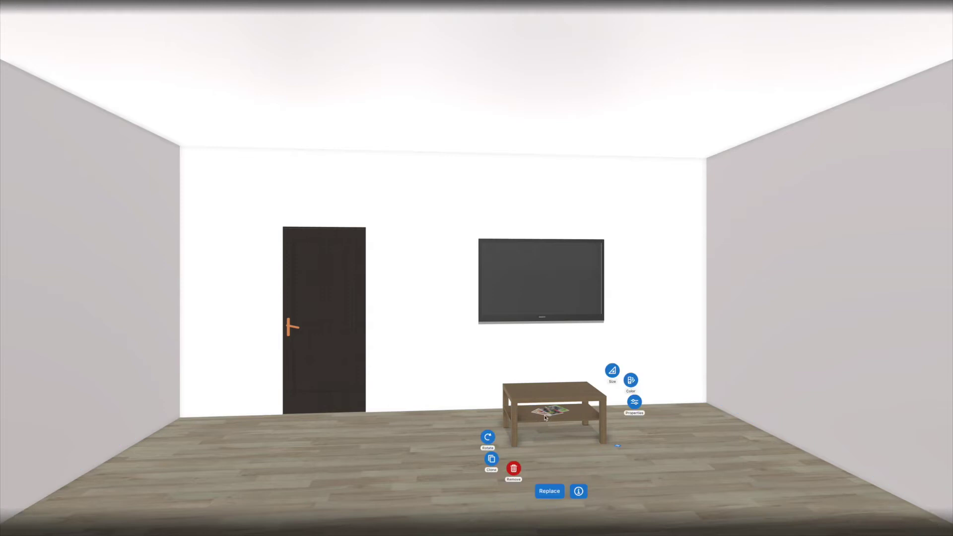
left_click(513, 468)
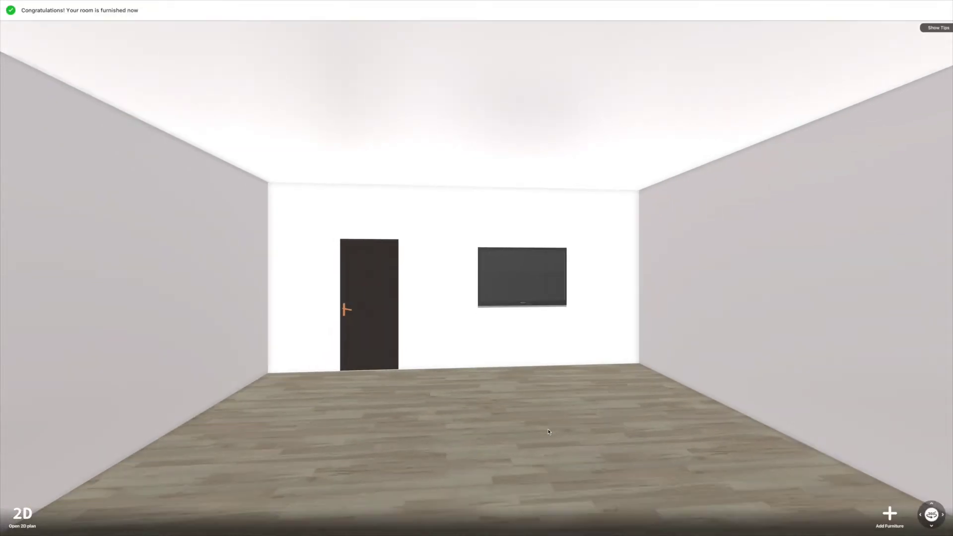
left_click_drag(549, 432, 556, 118)
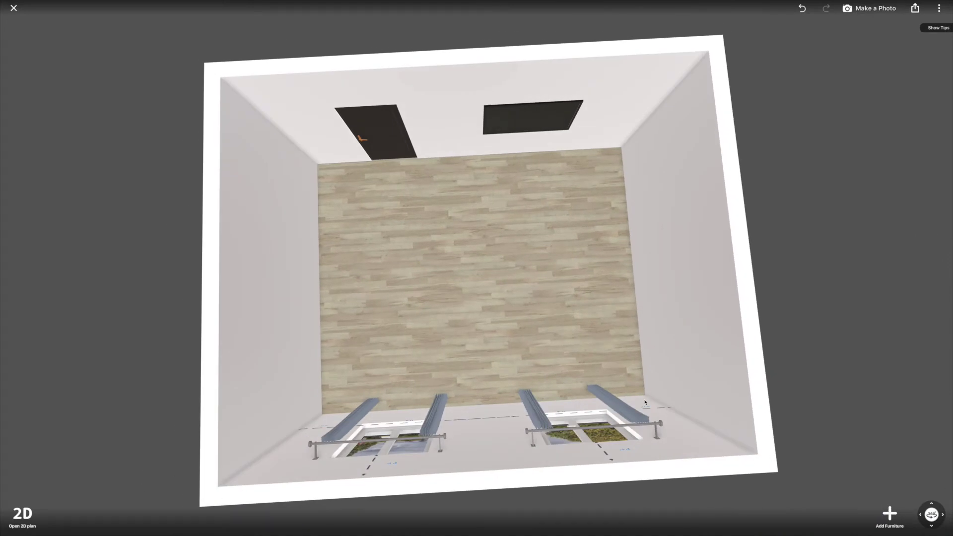
- Orbit to a top-down room view, decline the rating request, and bring up Add Furniture
mouse_move(567, 353)
left_mouse_down()
mouse_move(539, 321)
mouse_move(543, 330)
left_mouse_up()
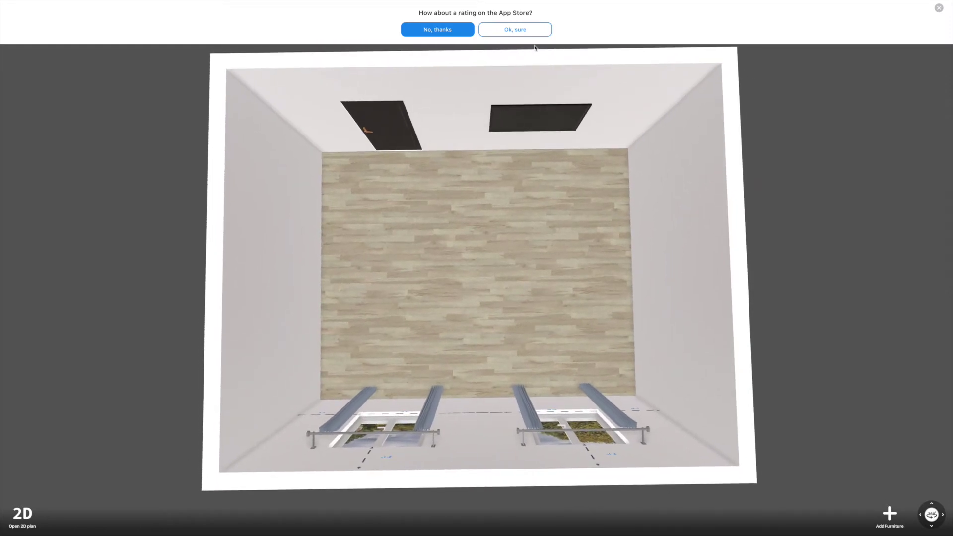
left_click(438, 29)
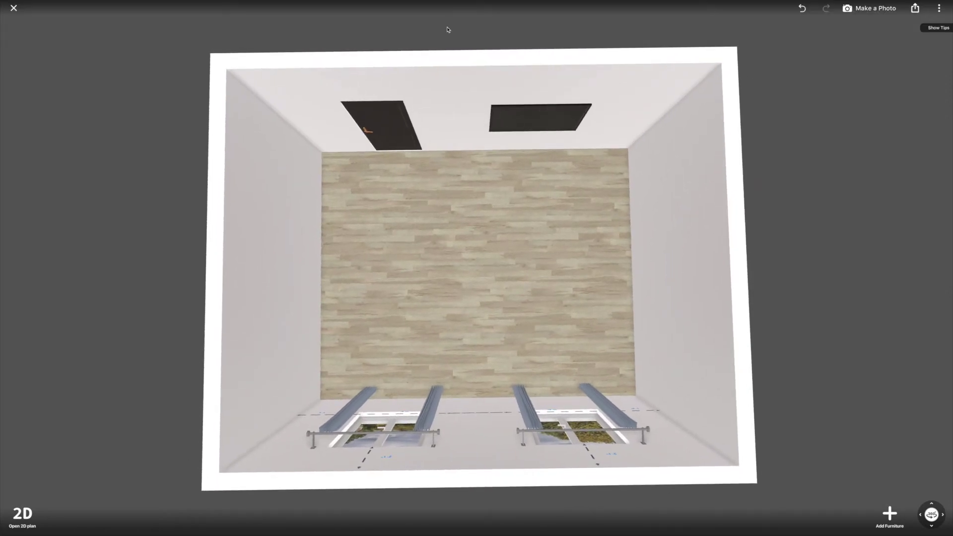
left_click(890, 514)
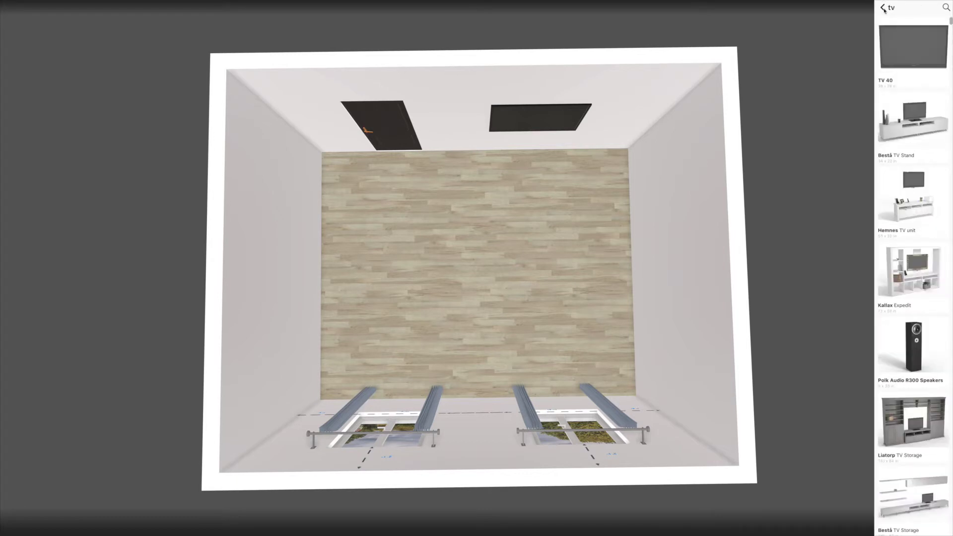
- Add the grey Ektorp Corner sofa from Sofas, Armchairs > Corner sofa to the room
left_click(883, 8)
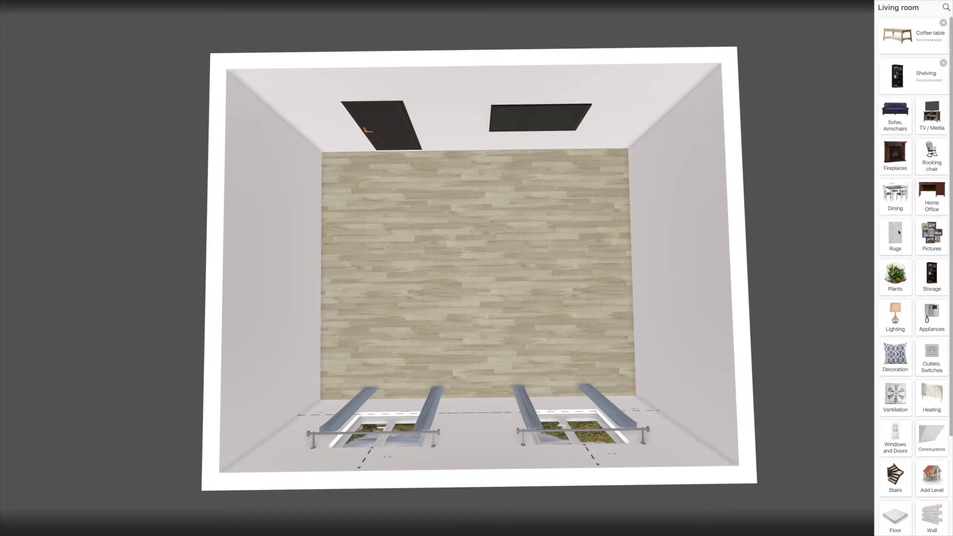
left_click(895, 117)
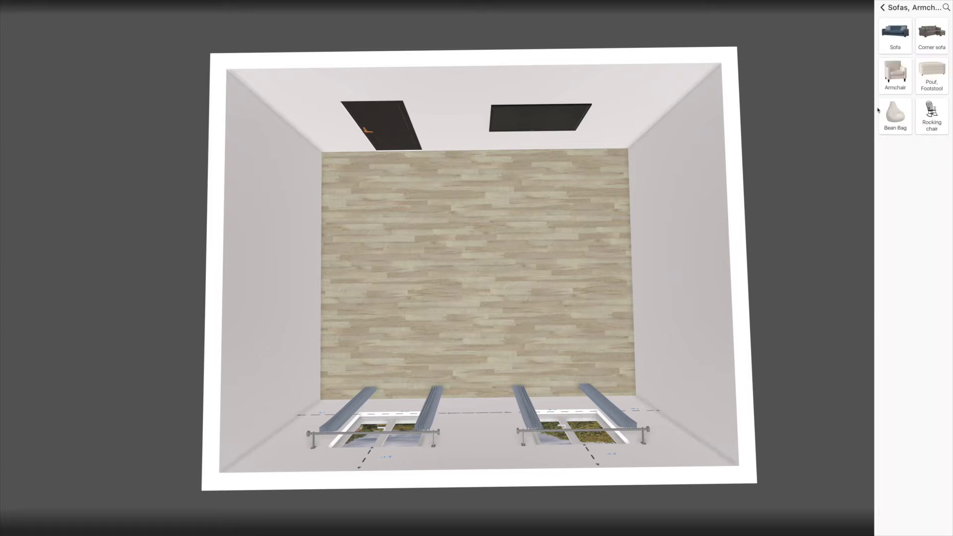
left_click(902, 36)
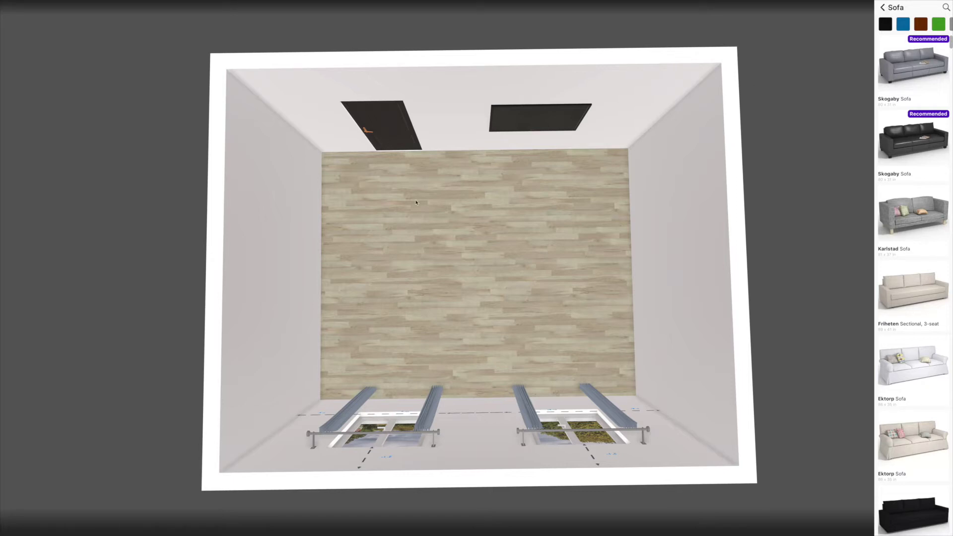
left_click(880, 8)
left_click(931, 45)
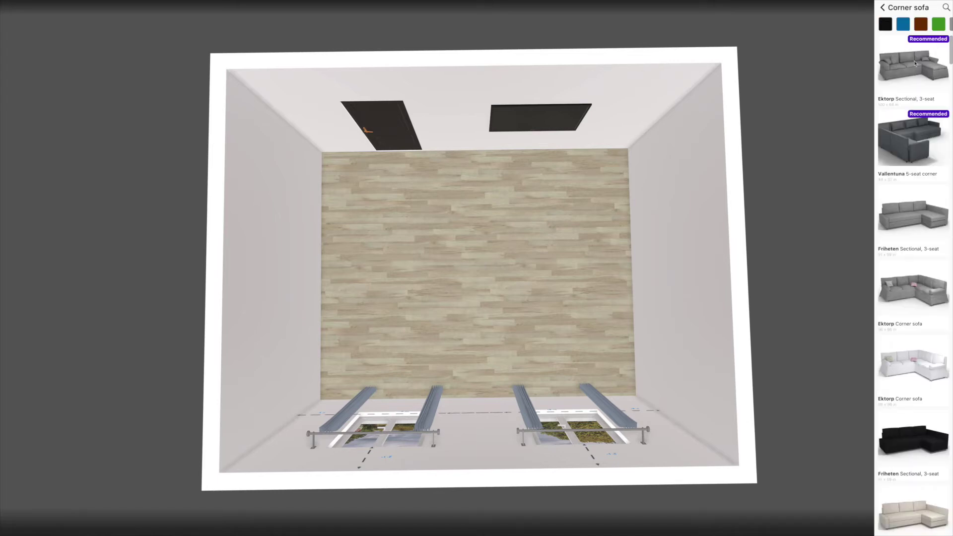
left_click(930, 295)
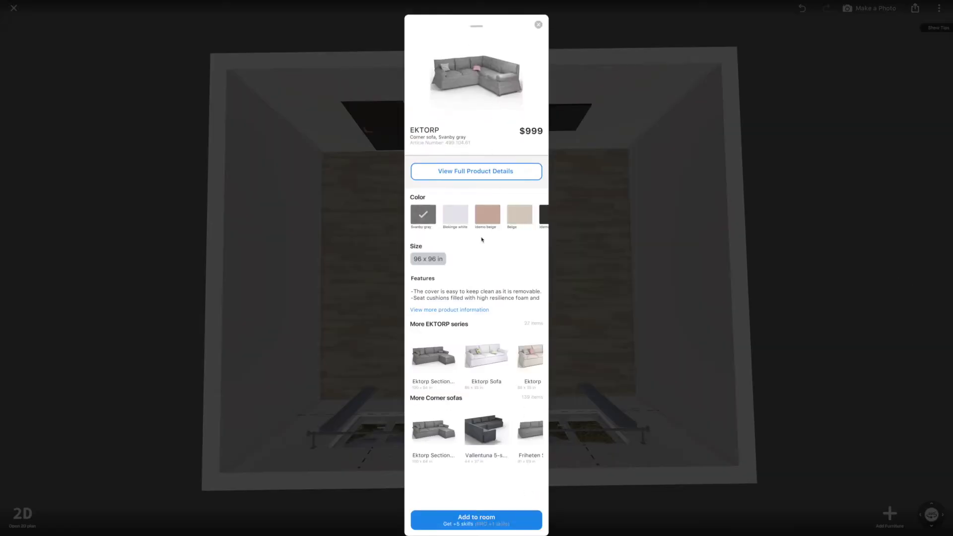
left_click(444, 521)
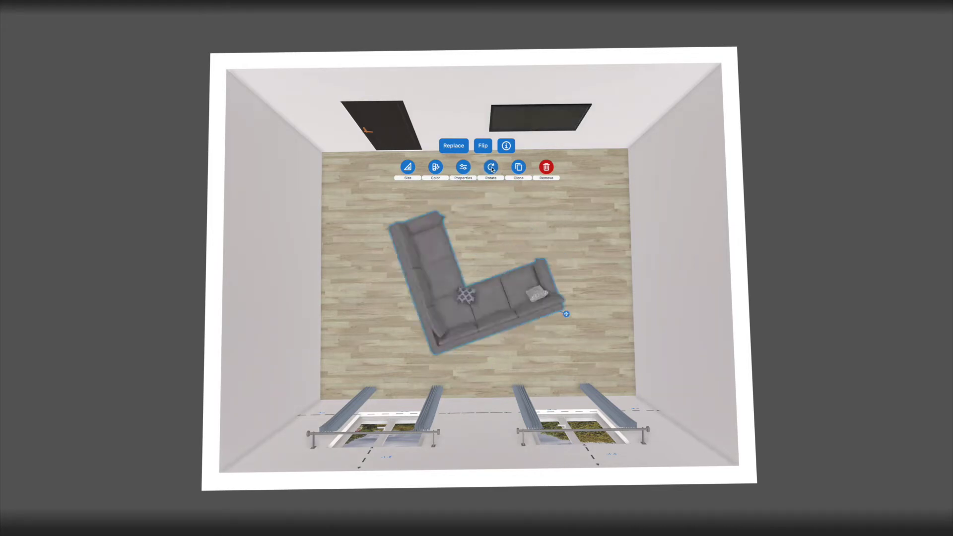
- Move the grey corner sofa right, then nudge it back to square it against the right wall
left_click_drag(455, 291, 563, 279)
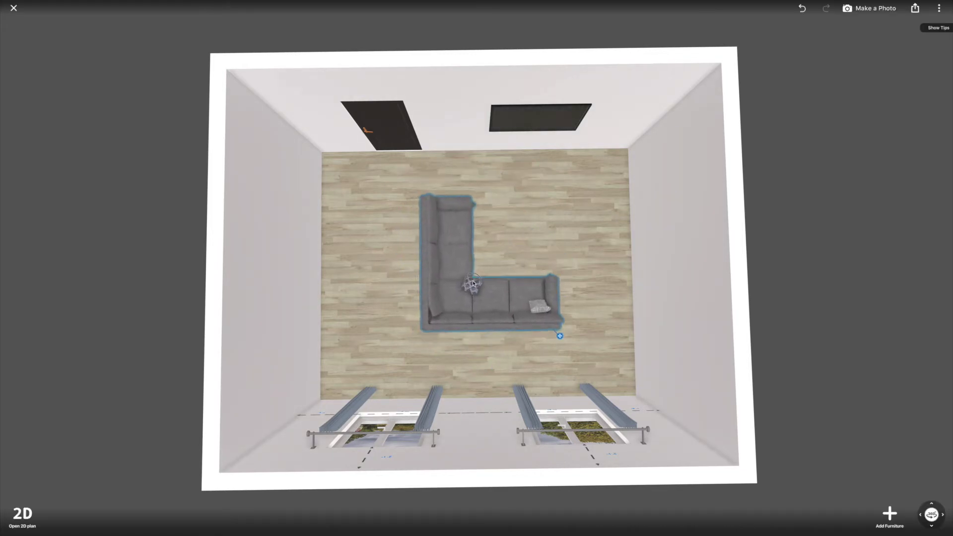
left_click_drag(562, 279, 533, 269)
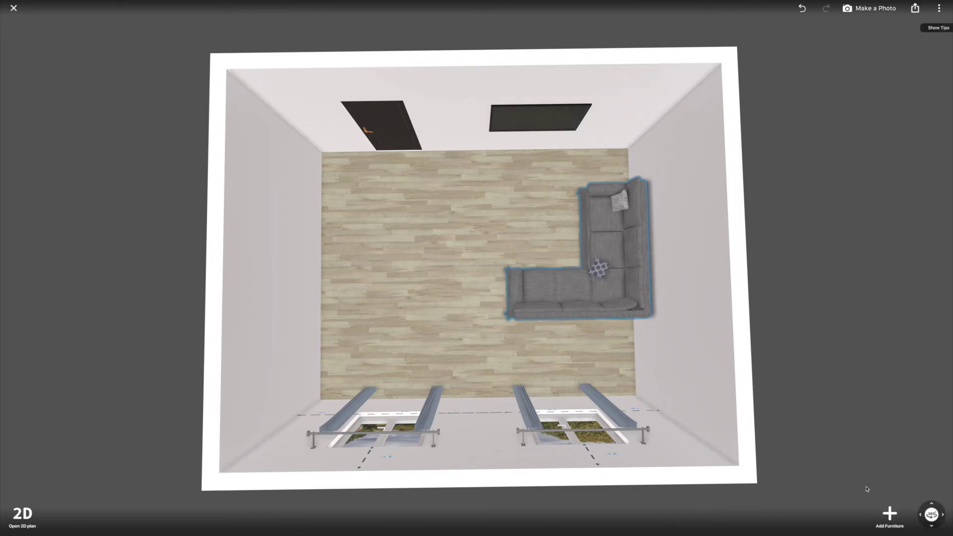
- Add the dark grey Koarp armchair from Armchairs and place it left of the corner sofa
left_click(890, 513)
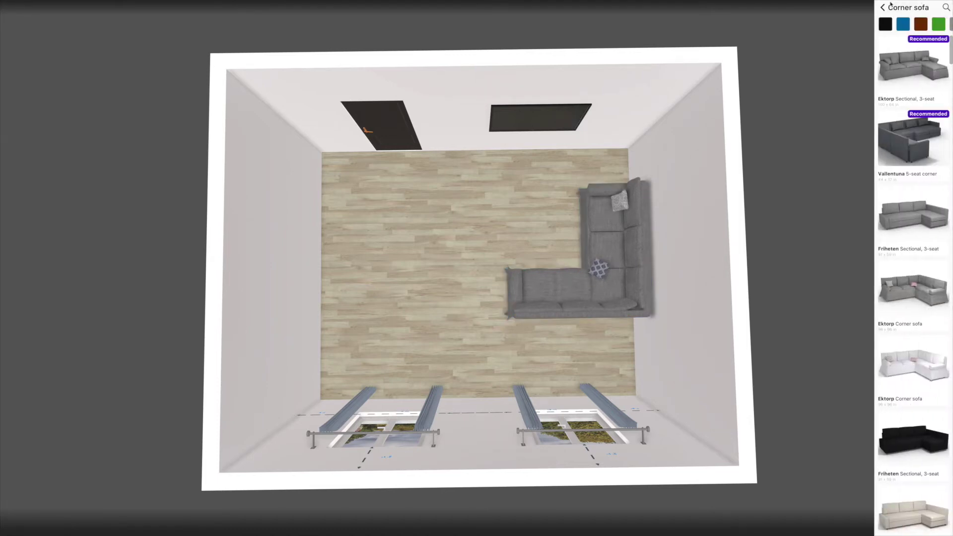
left_click(883, 8)
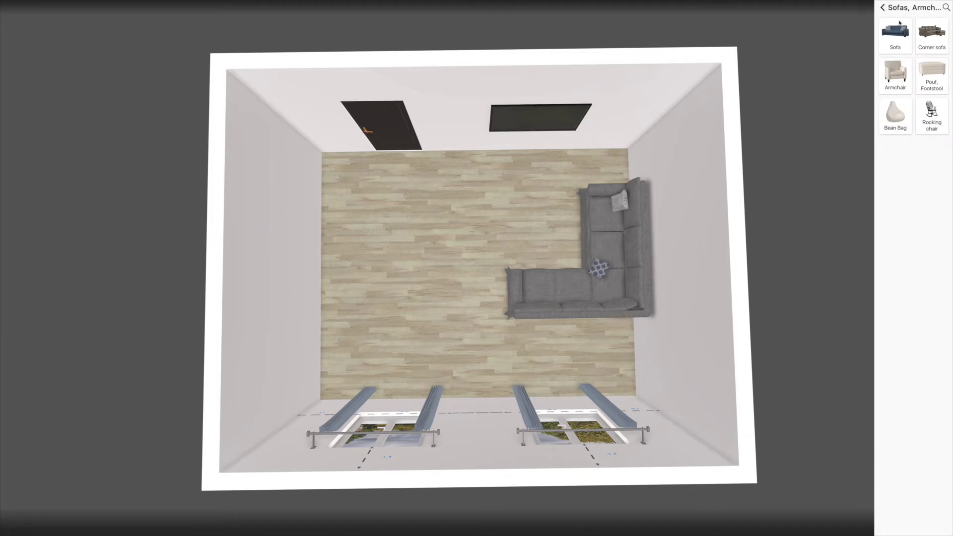
left_click(904, 63)
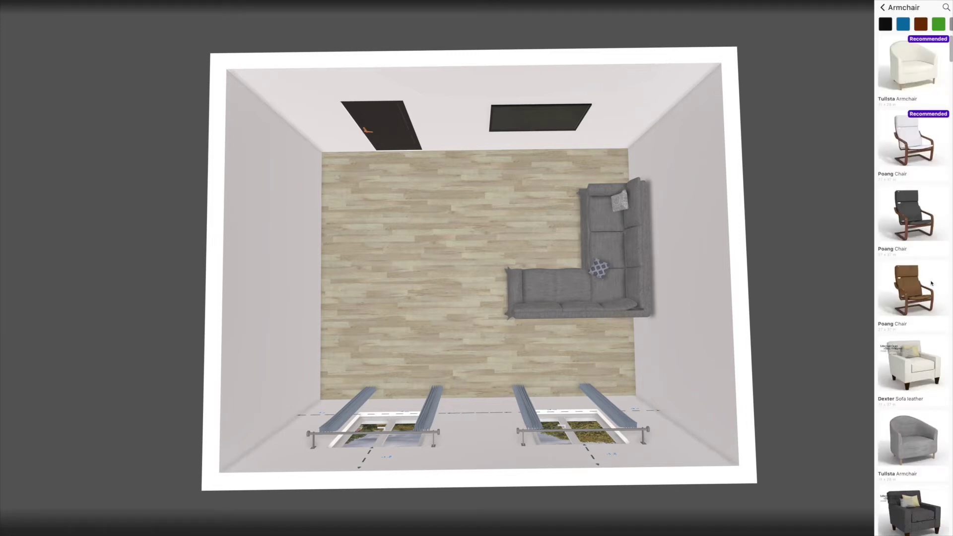
scroll(931, 284, "down", 4)
scroll(931, 284, "down", 4)
scroll(931, 283, "down", 4)
scroll(931, 284, "down", 3)
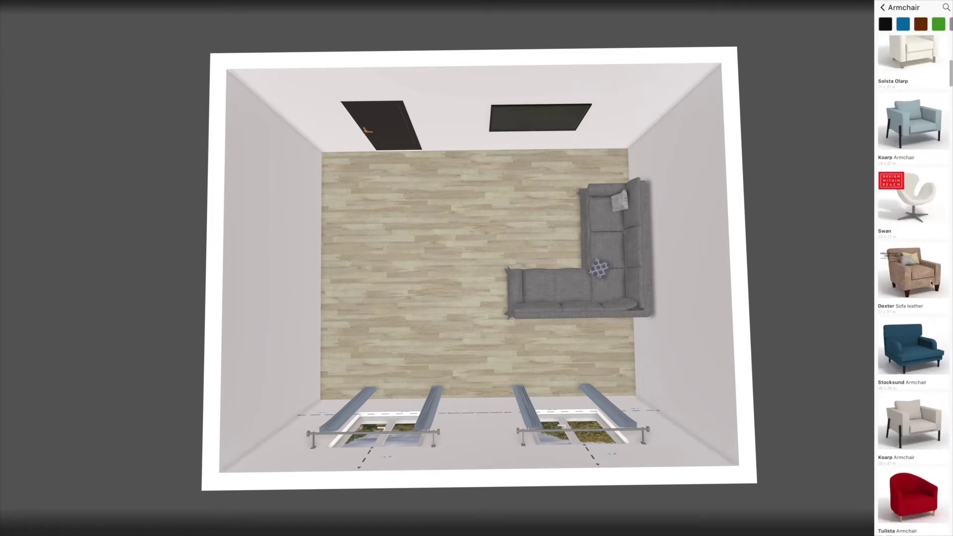
scroll(931, 284, "down", 3)
scroll(931, 284, "down", 2)
scroll(931, 284, "down", 2)
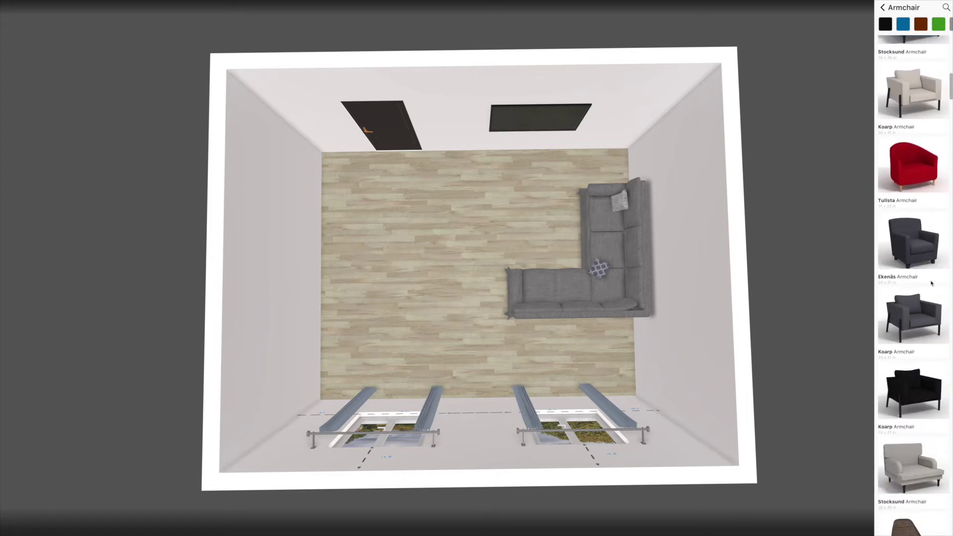
scroll(931, 284, "down", 2)
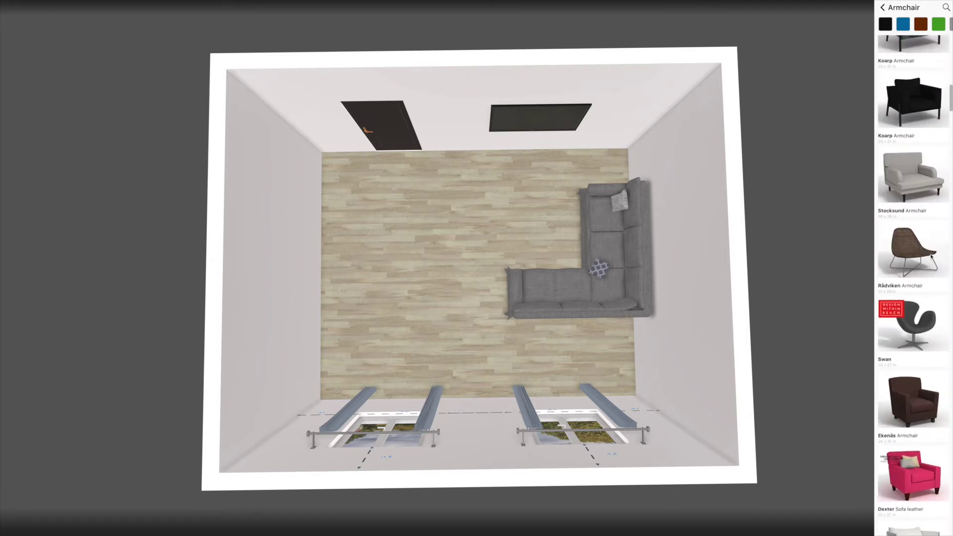
scroll(932, 256, "up", 2)
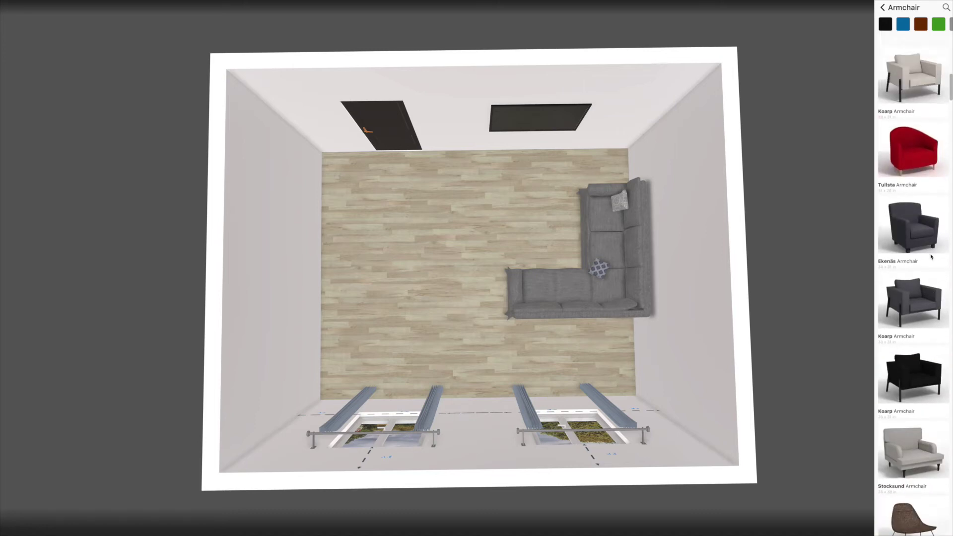
scroll(931, 256, "up", 5)
scroll(932, 256, "up", 1)
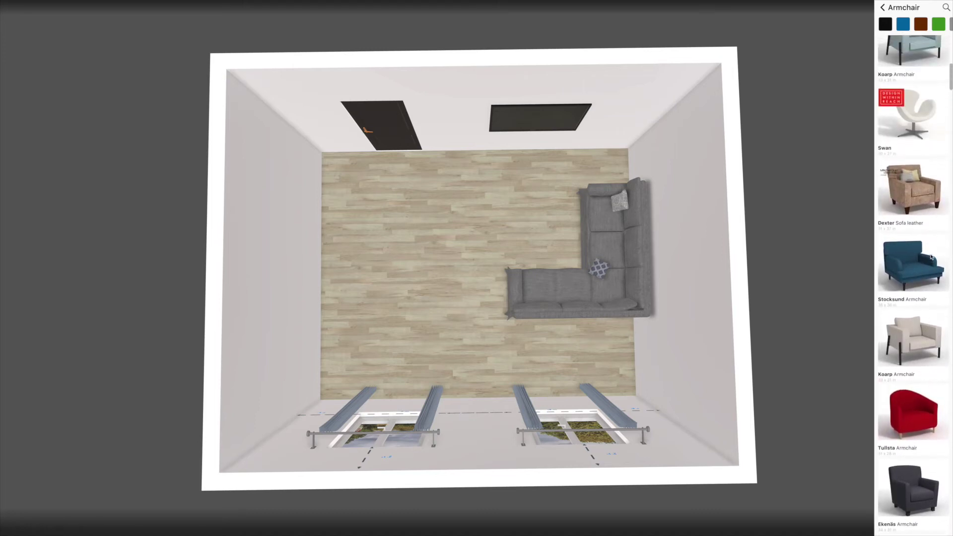
scroll(932, 256, "down", 3)
scroll(932, 257, "down", 3)
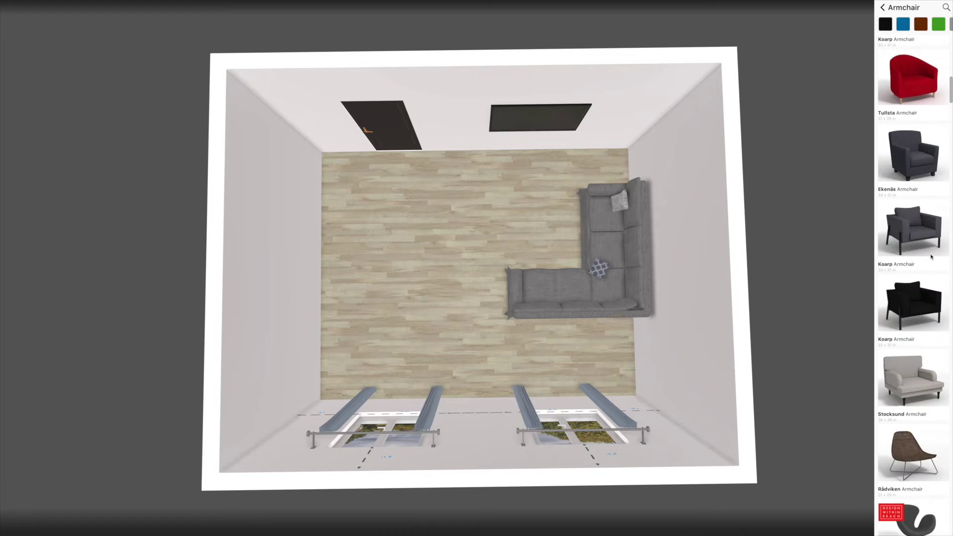
scroll(931, 256, "down", 1)
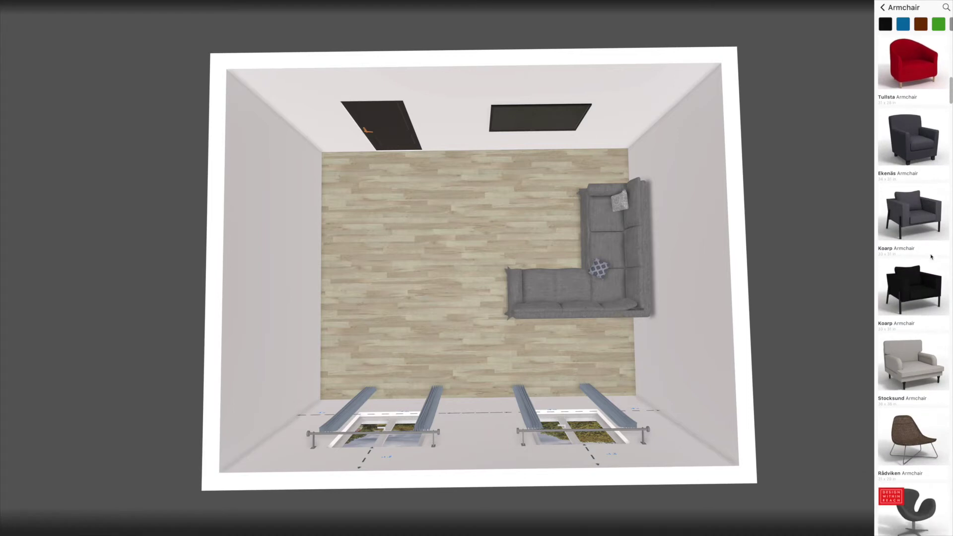
left_click(906, 219)
left_click_drag(534, 235, 471, 235)
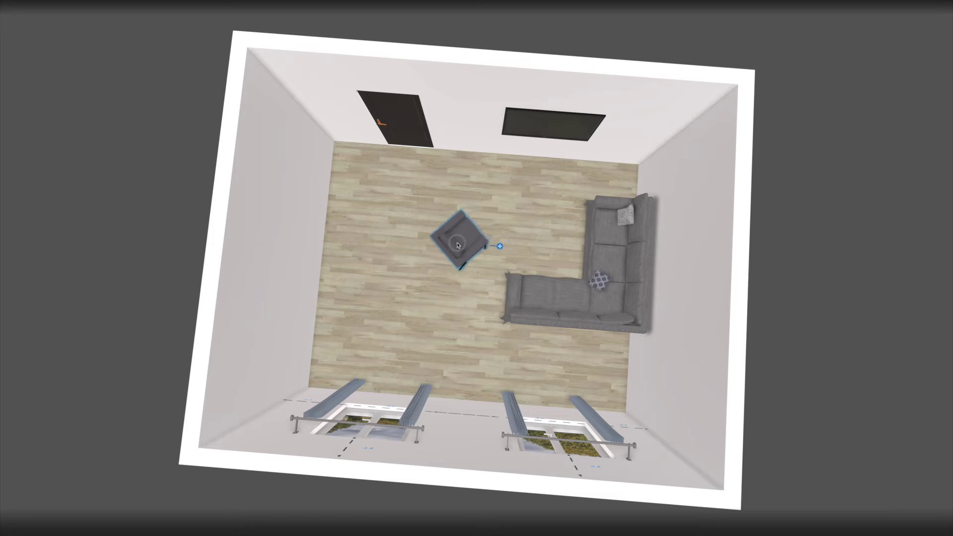
- Add the dark grey Vallentuna storage ottoman from Pouf, Footstool into the sofa's corner
left_click(402, 316)
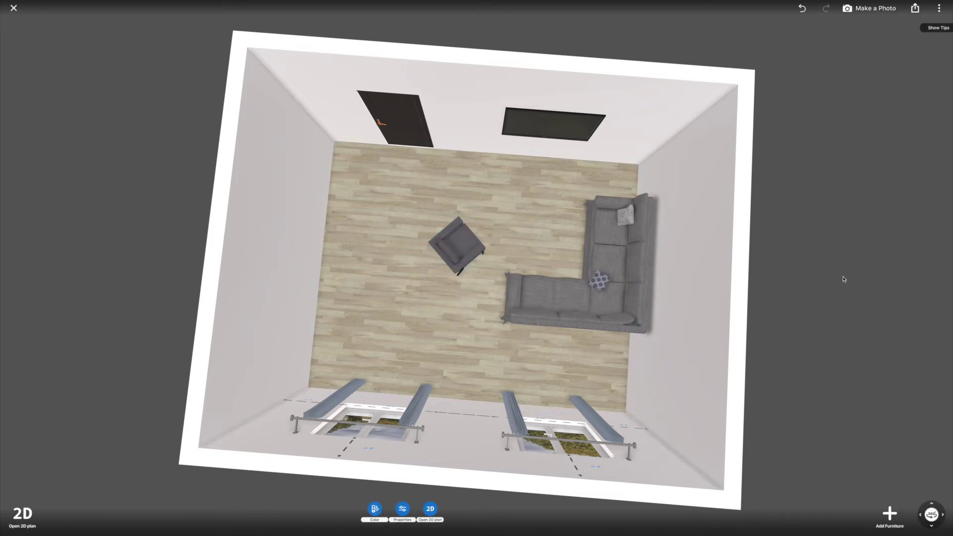
left_click(893, 514)
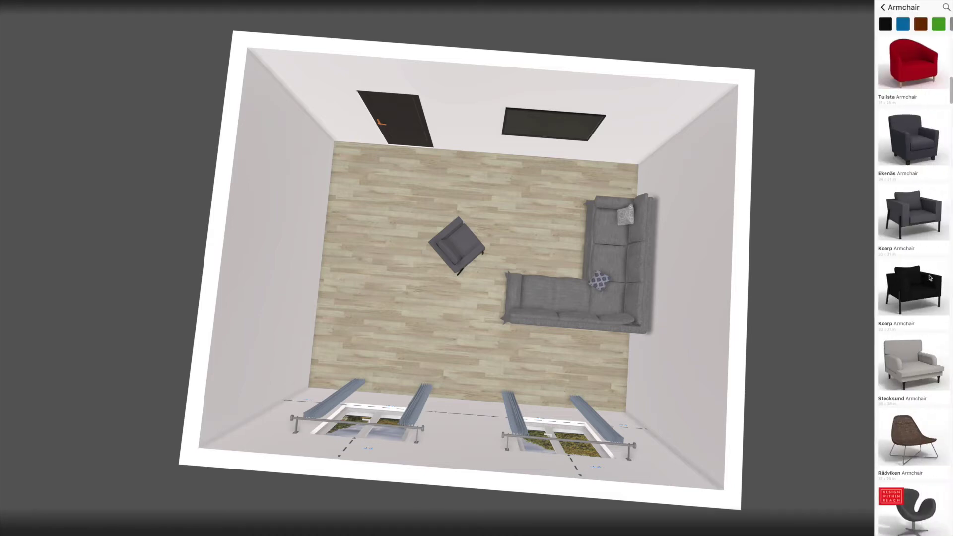
left_click(882, 7)
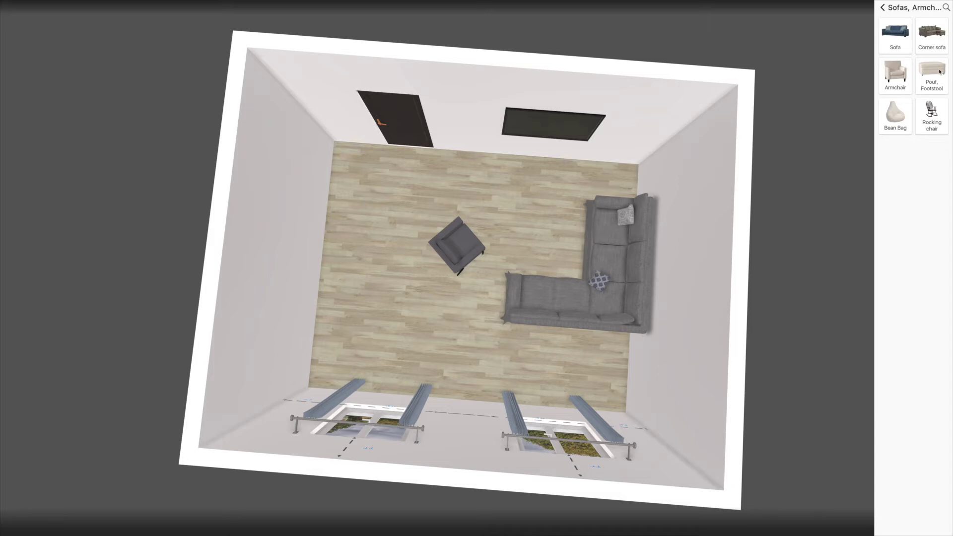
left_click(939, 72)
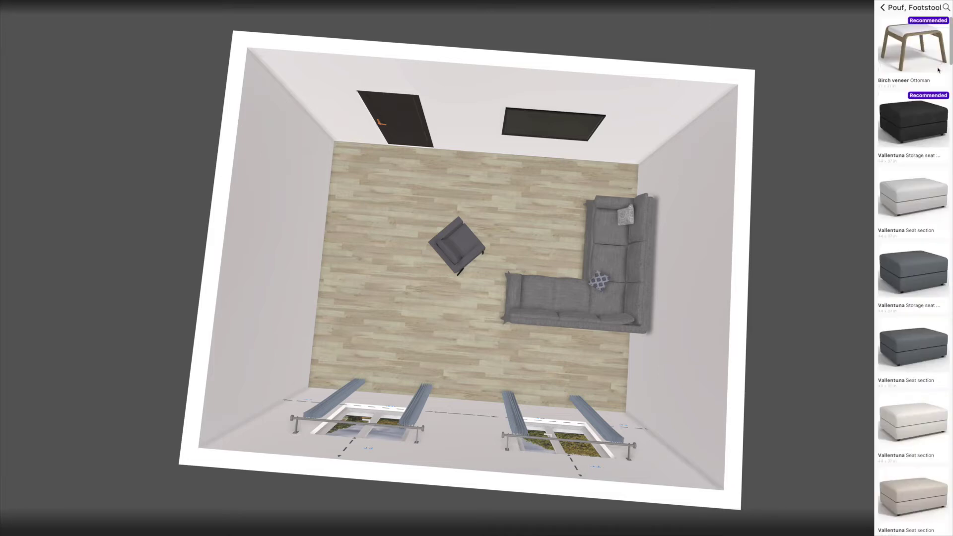
left_click(913, 121)
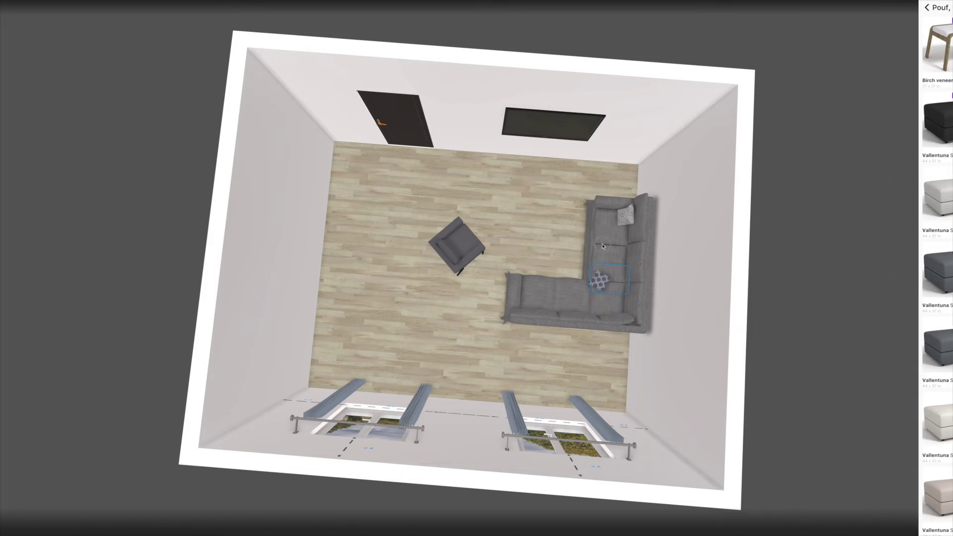
left_click_drag(512, 225, 538, 232)
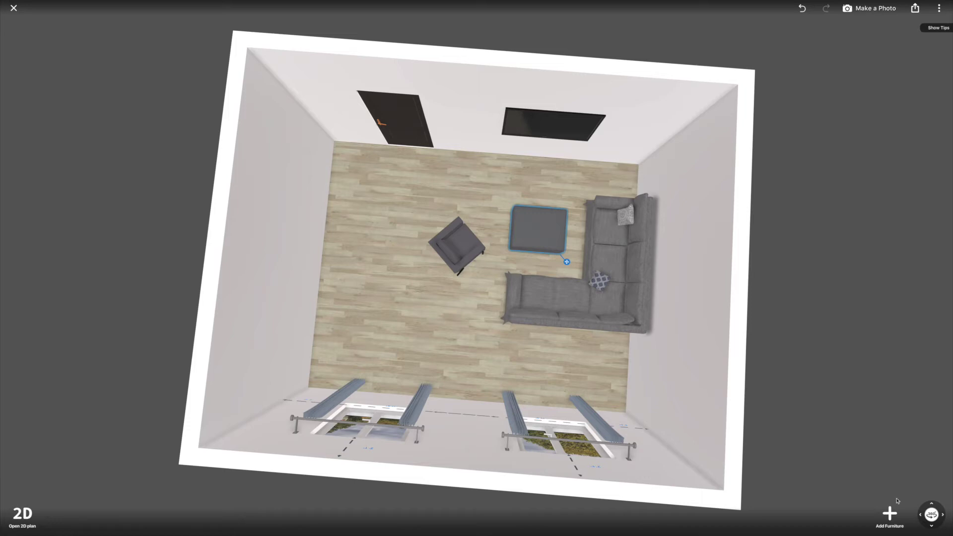
left_click(889, 513)
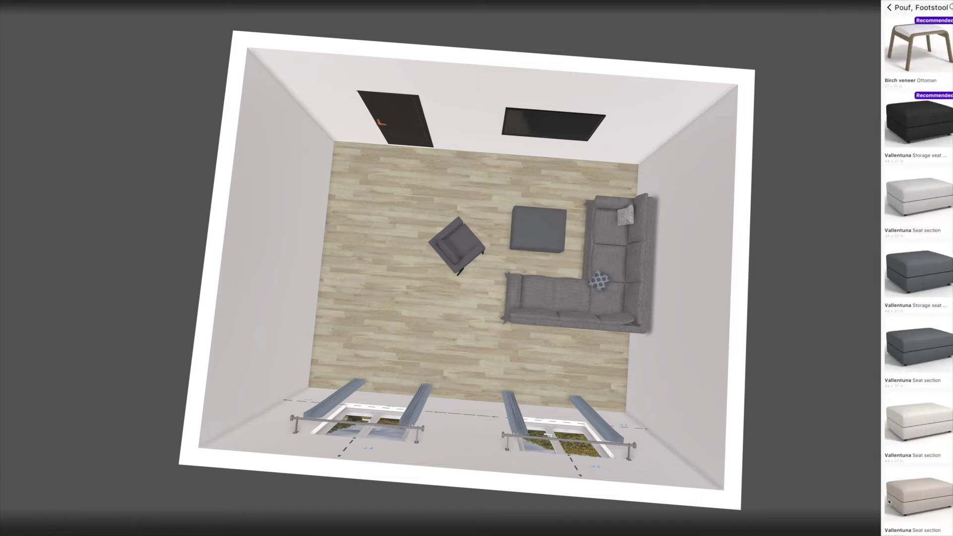
- Add the black-and-white Lappljung Ruta rug from Rugs and move it under the sofa corner
left_click(883, 7)
left_click(883, 8)
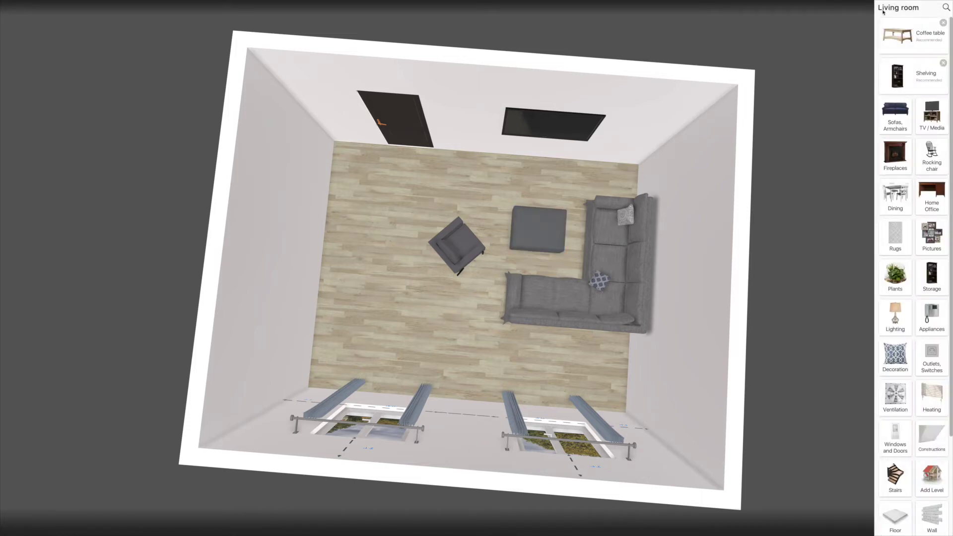
left_click(895, 237)
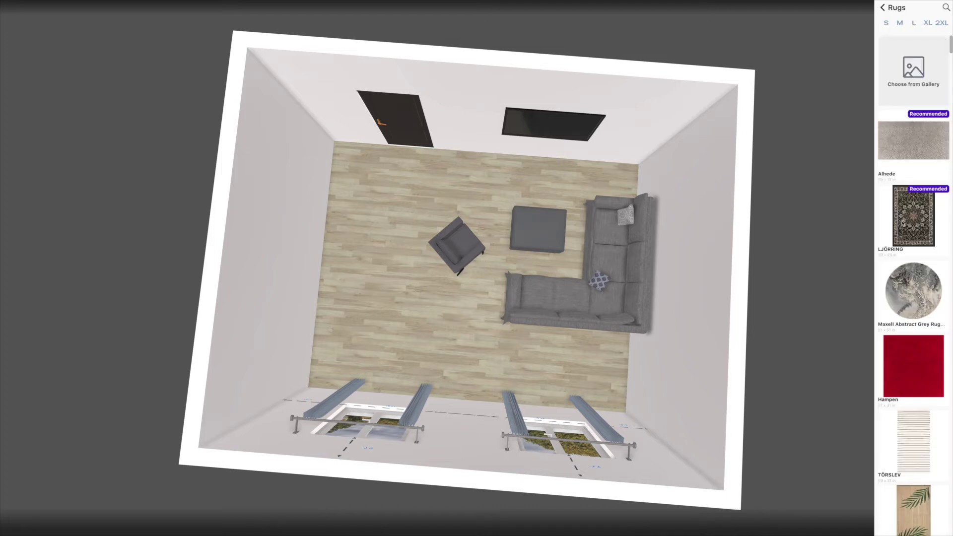
scroll(908, 253, "down", 1)
scroll(908, 253, "down", 5)
scroll(908, 253, "down", 5)
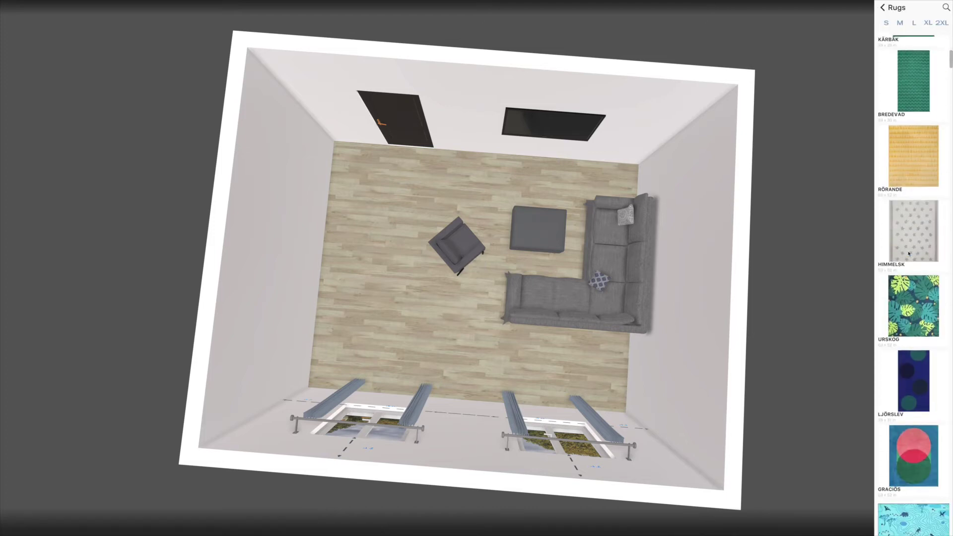
scroll(908, 253, "down", 5)
scroll(908, 253, "down", 3)
scroll(908, 253, "down", 4)
scroll(909, 253, "down", 3)
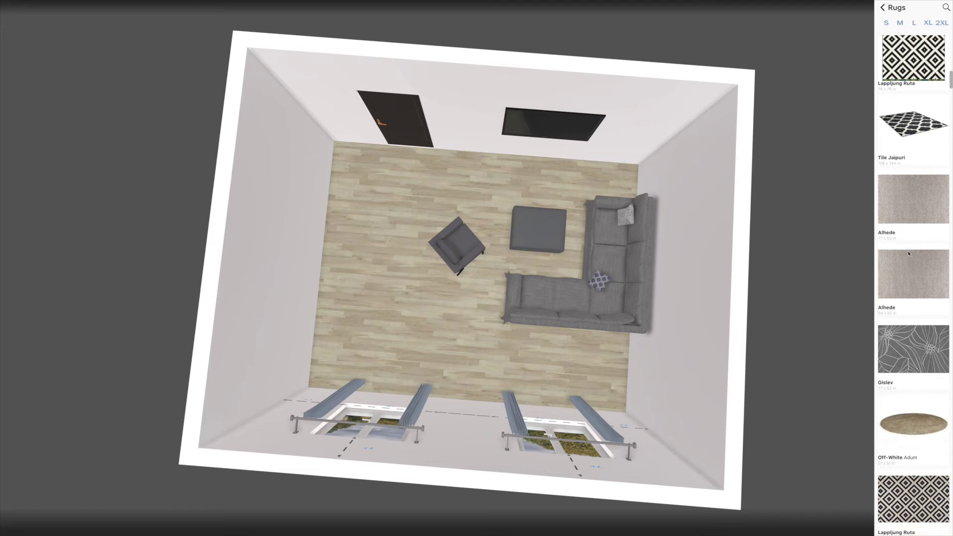
scroll(908, 253, "up", 1)
left_click(888, 151)
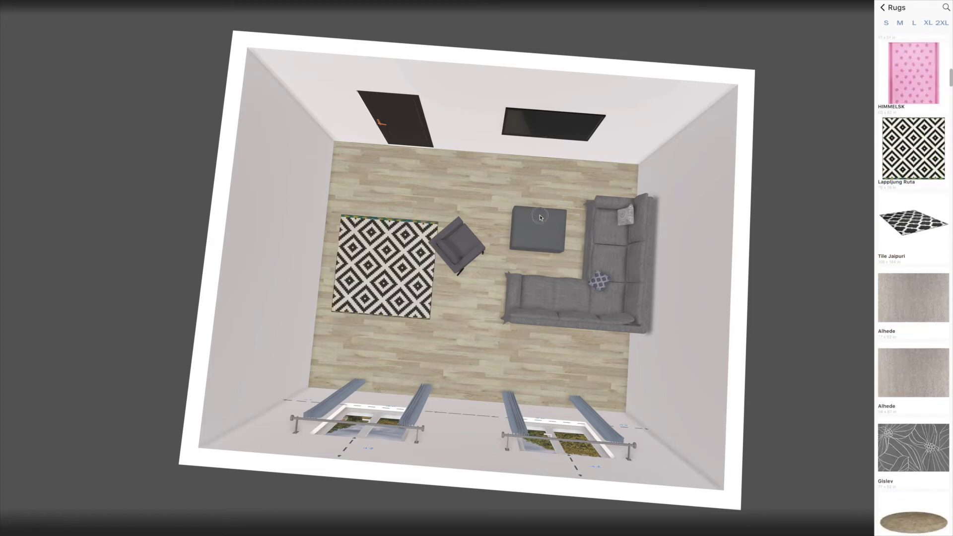
mouse_move(385, 268)
left_mouse_down()
mouse_move(570, 265)
mouse_move(538, 255)
left_mouse_up()
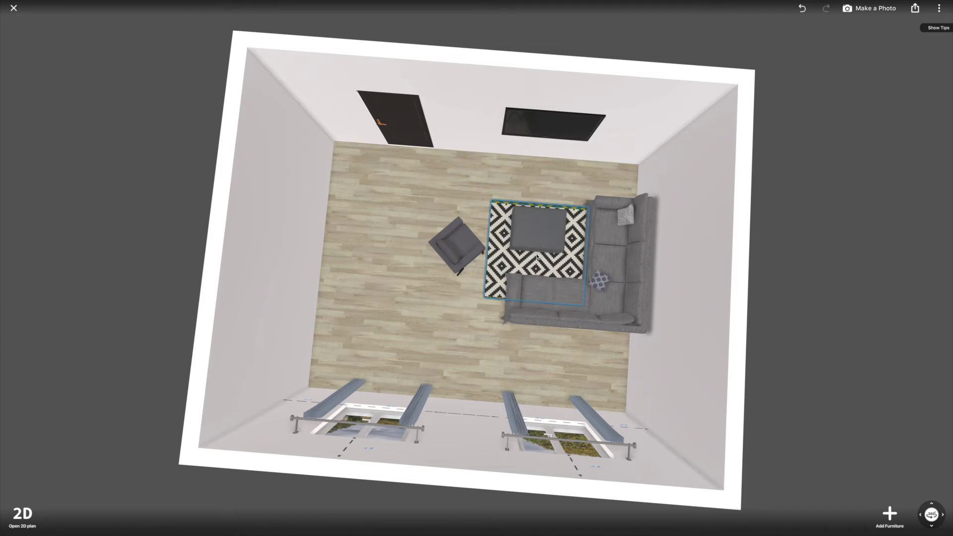
- Enlarge the rug, rotate it 90°, and shift it so the ottoman sits on it
left_click(538, 256)
left_click(589, 190)
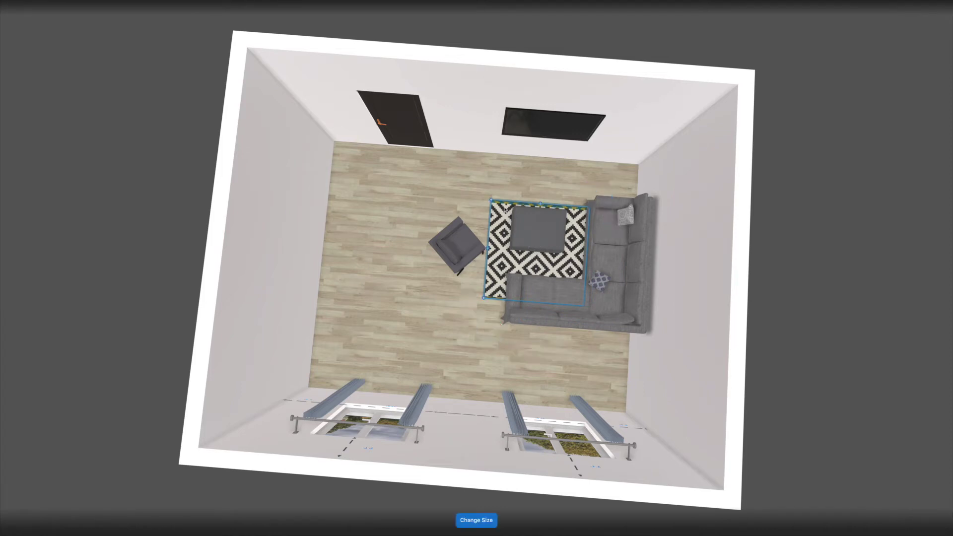
left_click_drag(492, 202, 460, 158)
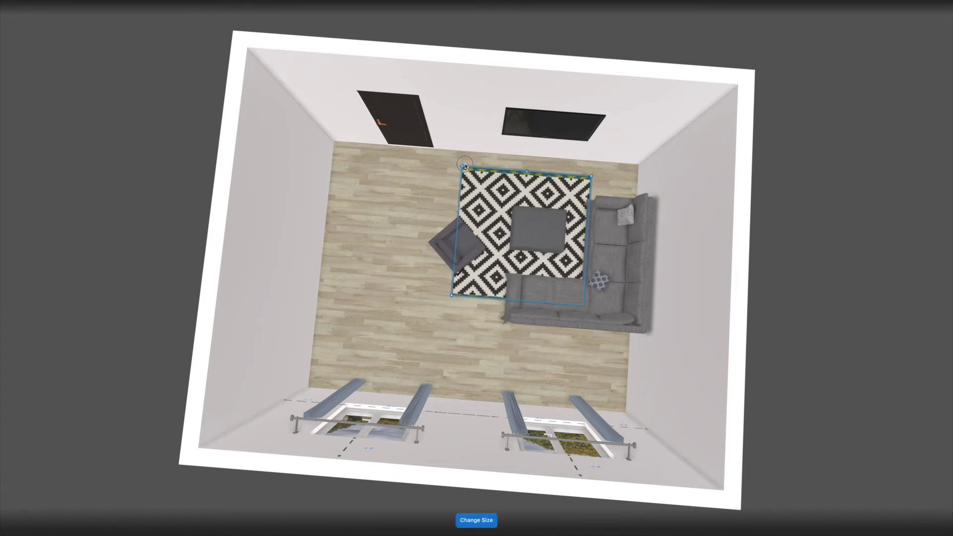
left_click(504, 219)
left_click(536, 142)
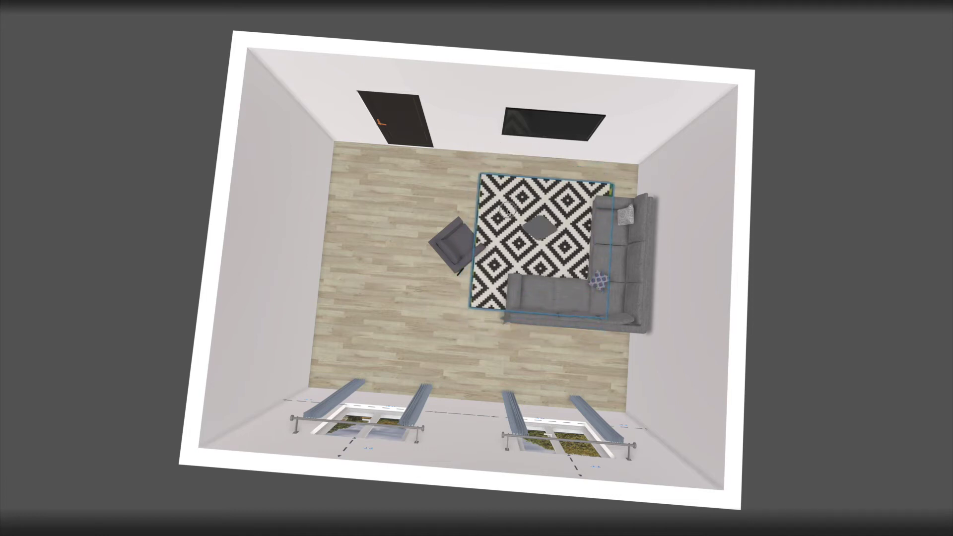
left_click_drag(509, 203, 507, 209)
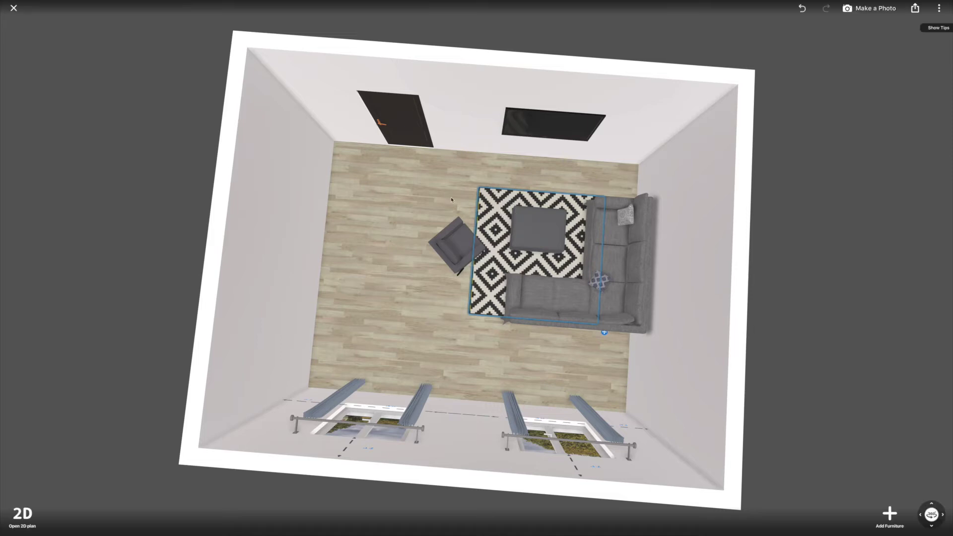
scroll(506, 209, "up", 8)
scroll(529, 200, "down", 5)
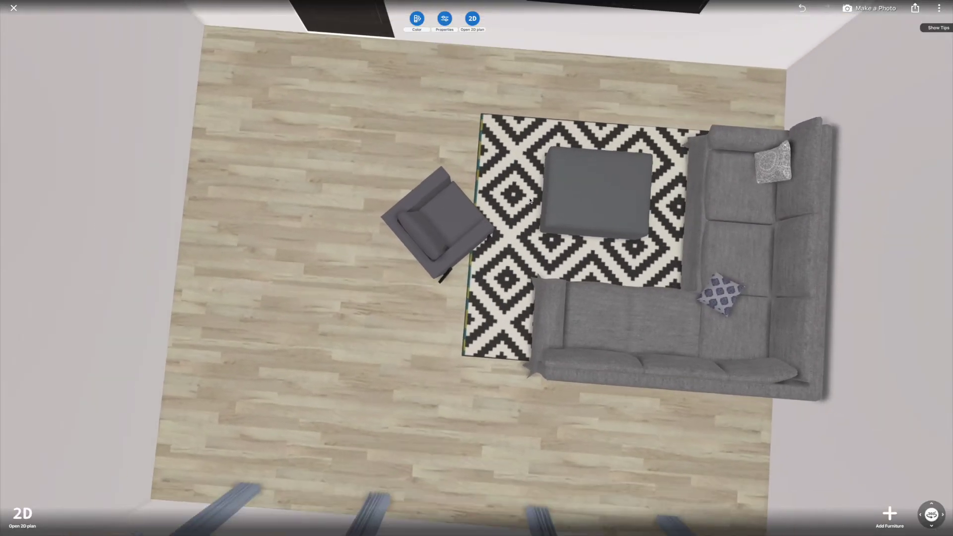
- Switch to an eye-level view facing the window wall with the Living room categories showing
mouse_move(787, 188)
left_mouse_down()
mouse_move(533, 223)
mouse_move(576, 228)
mouse_move(564, 153)
left_mouse_up()
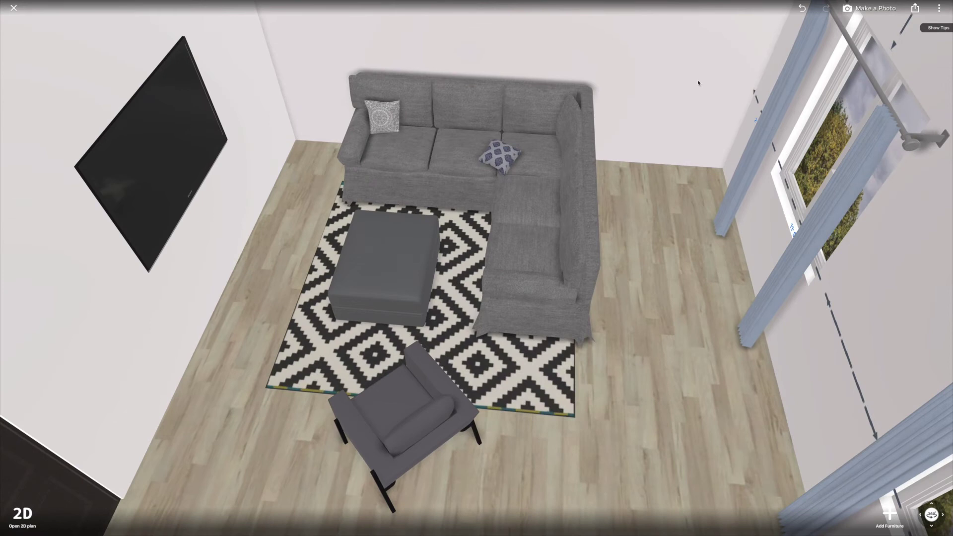
left_click_drag(698, 83, 396, 263)
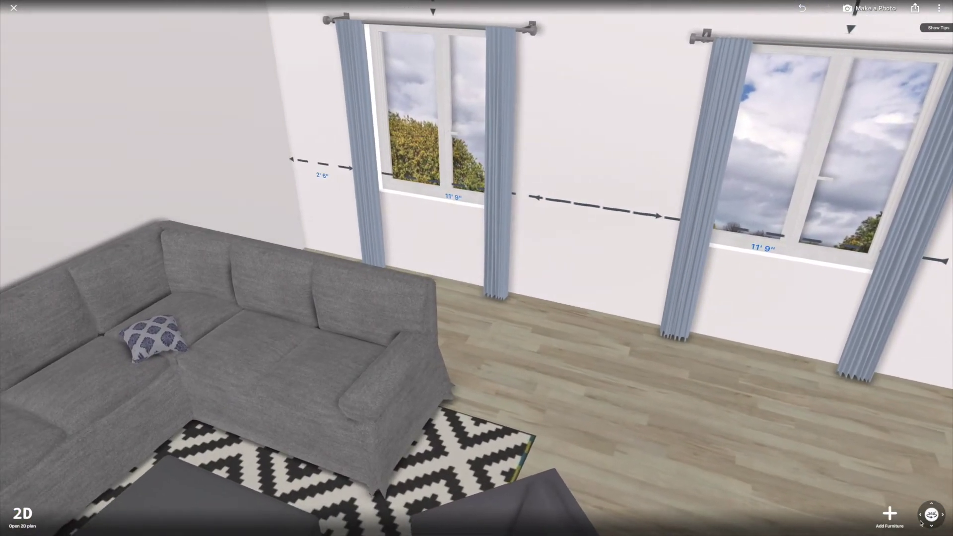
left_click(889, 514)
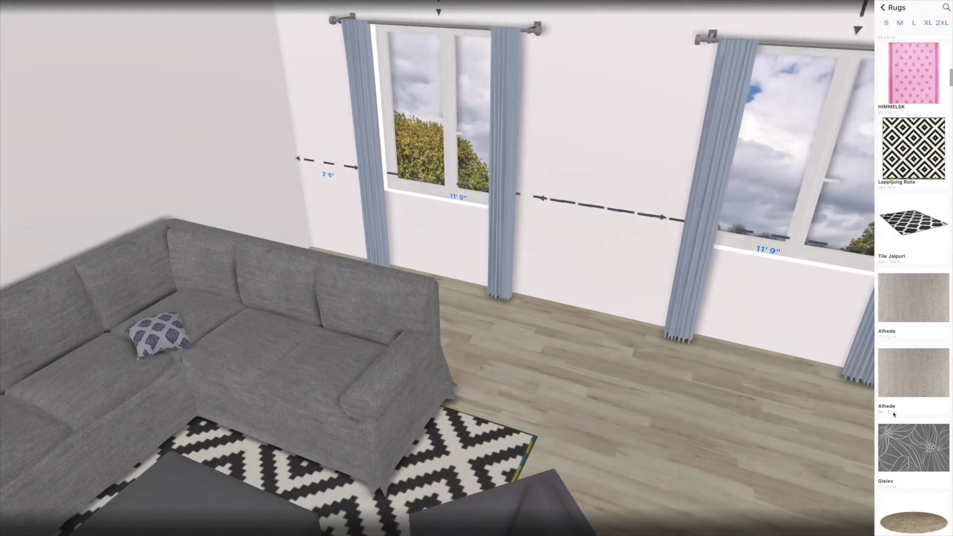
left_click(881, 8)
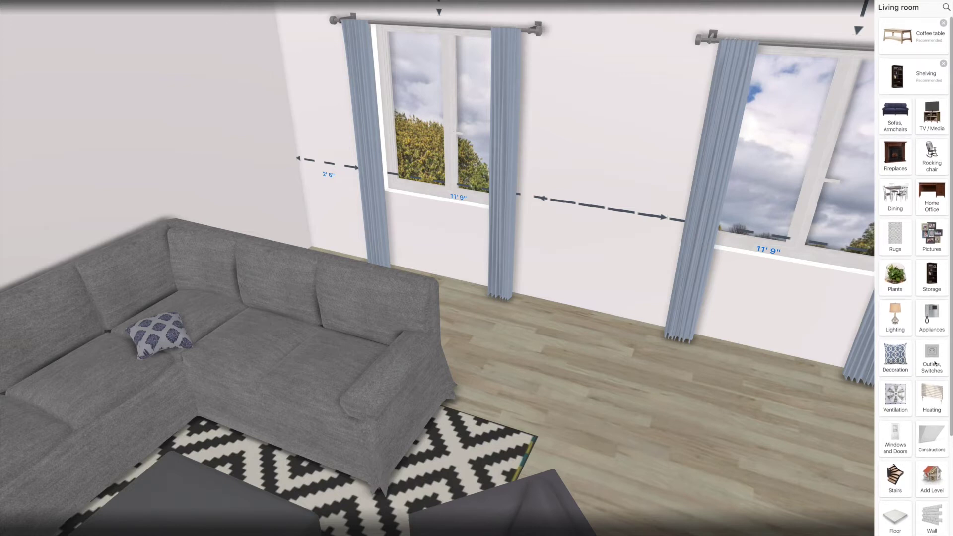
- Browse the Storage options, including dressers, and bring up the Wall shelves listings
left_click(923, 283)
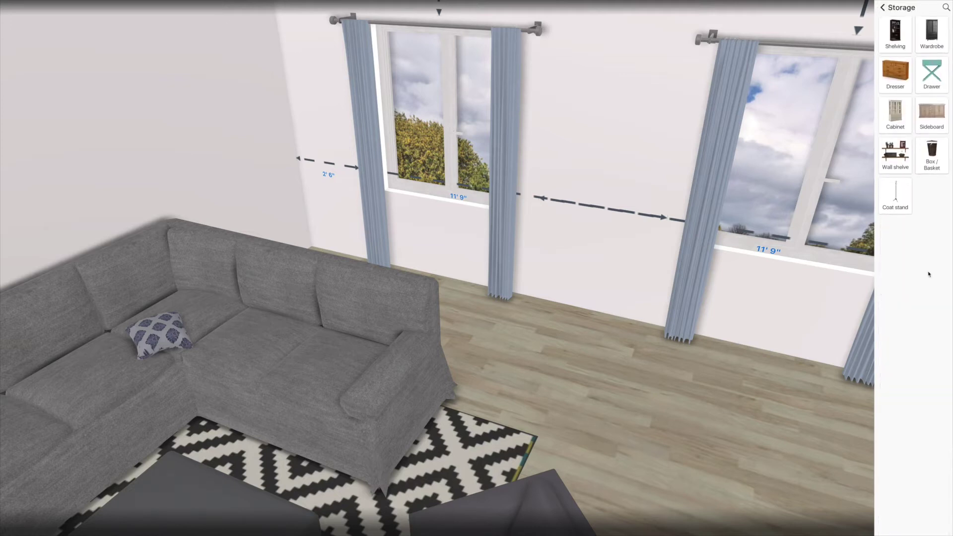
left_click(899, 75)
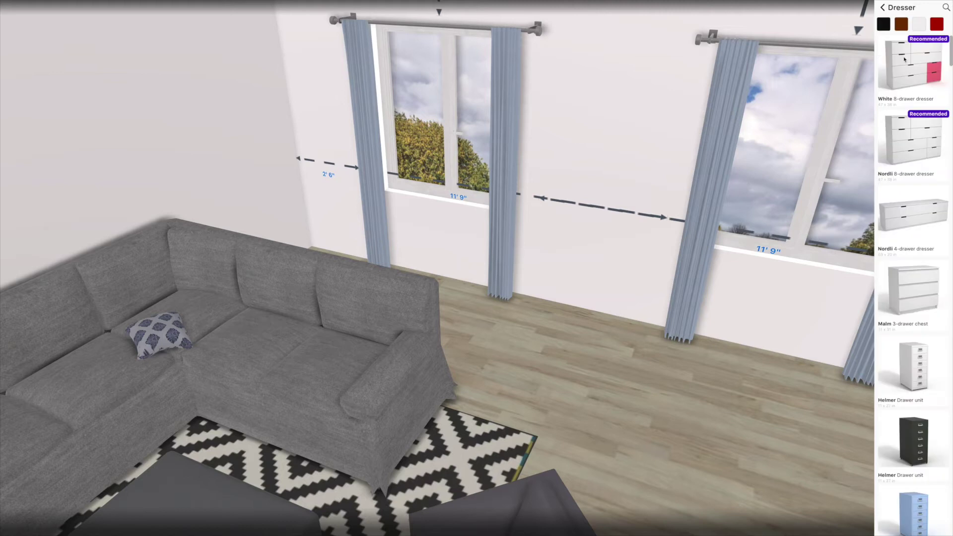
left_click(883, 8)
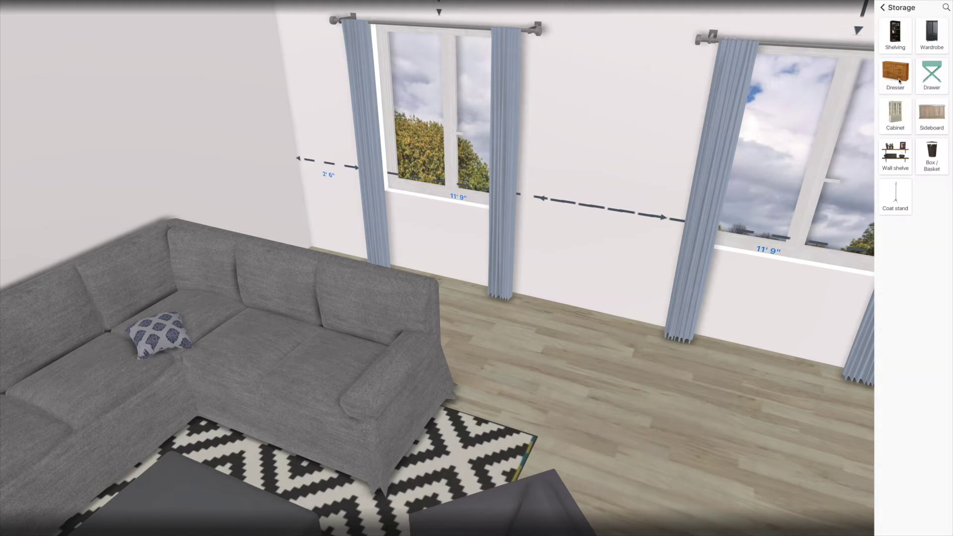
left_click(895, 154)
scroll(917, 155, "down", 8)
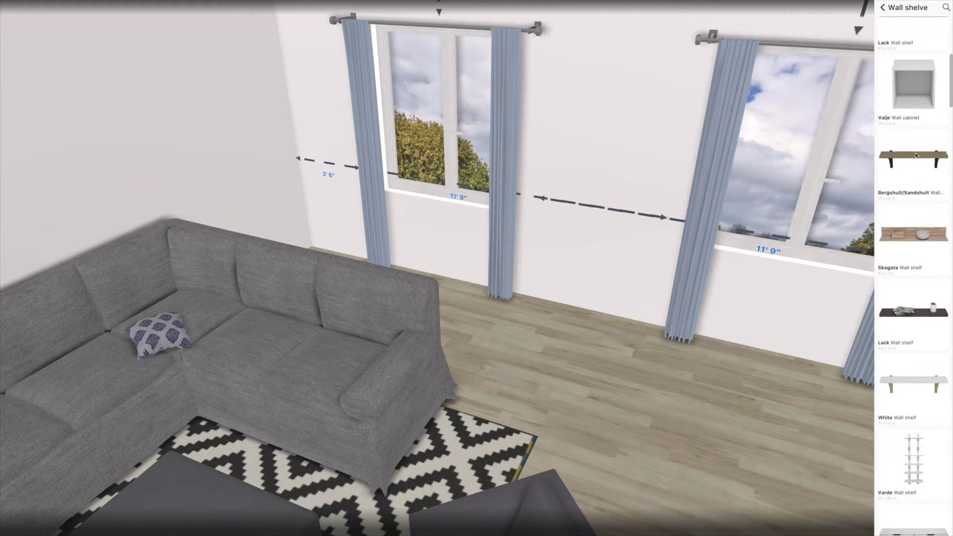
scroll(917, 155, "down", 5)
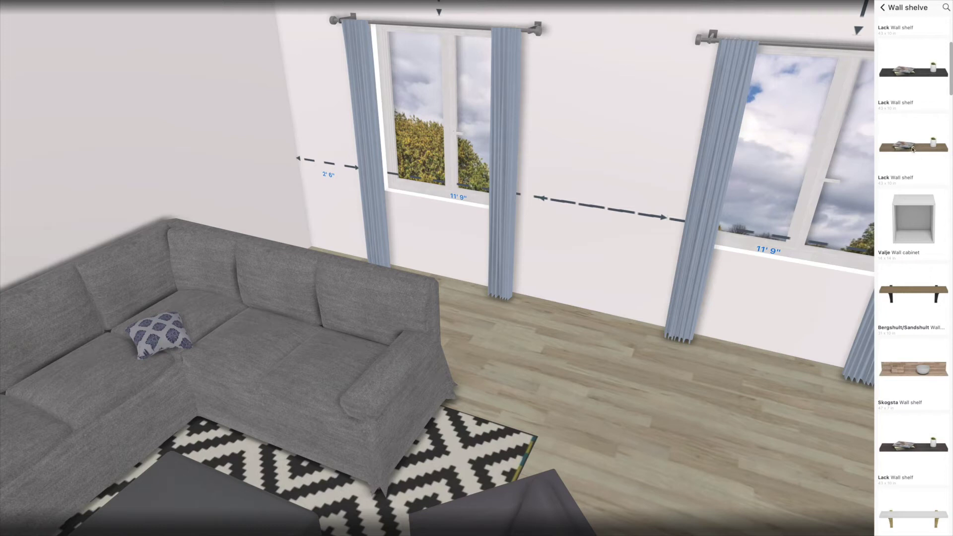
- Place a wooden Lack wall shelf between the two windows and lower it slightly
mouse_move(912, 149)
left_mouse_down()
mouse_move(607, 129)
mouse_move(601, 142)
left_mouse_up()
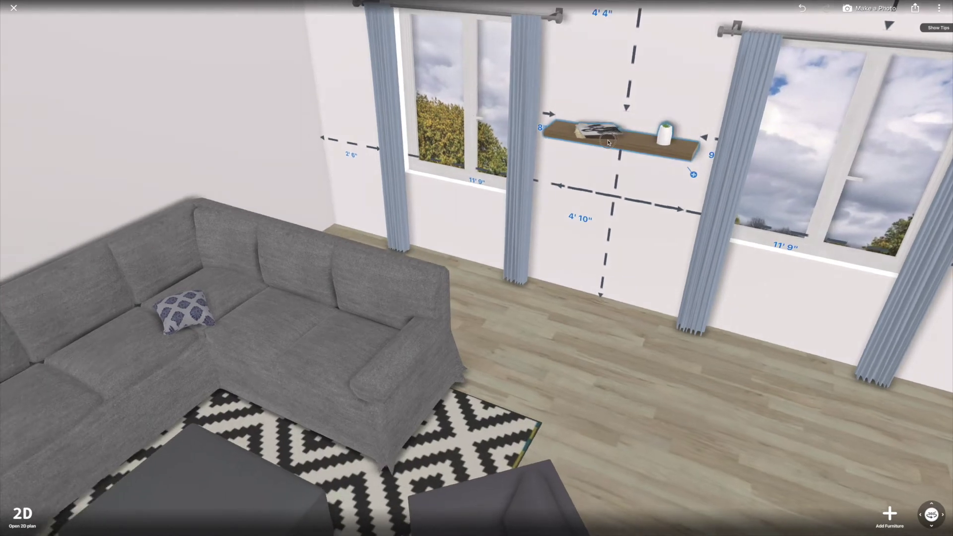
right_click_drag(610, 141, 510, 209)
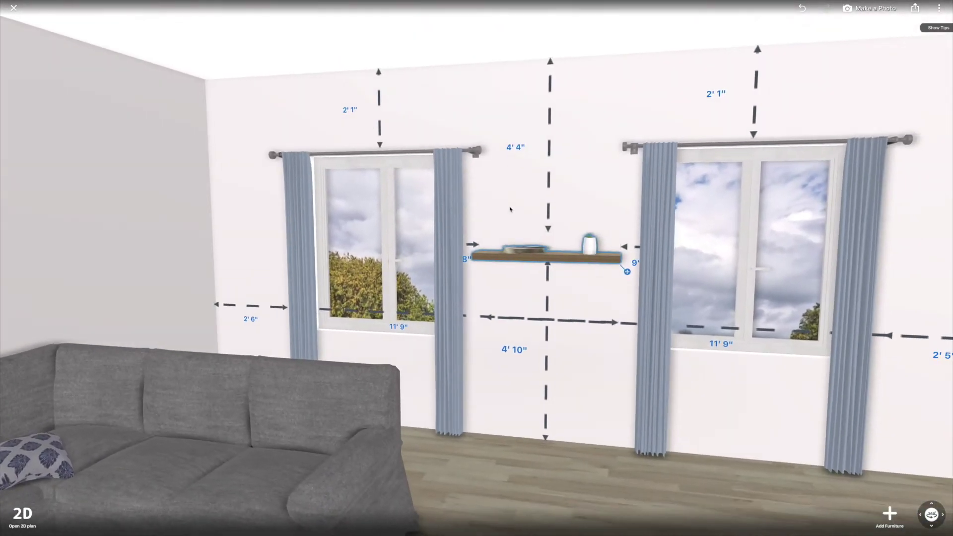
left_click(510, 209)
right_click_drag(510, 208, 451, 134)
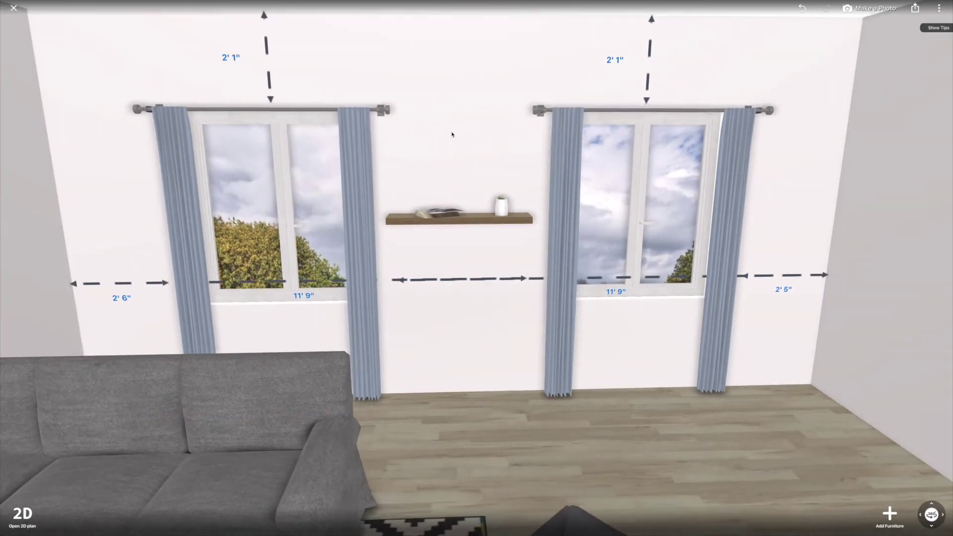
left_click_drag(498, 219, 499, 238)
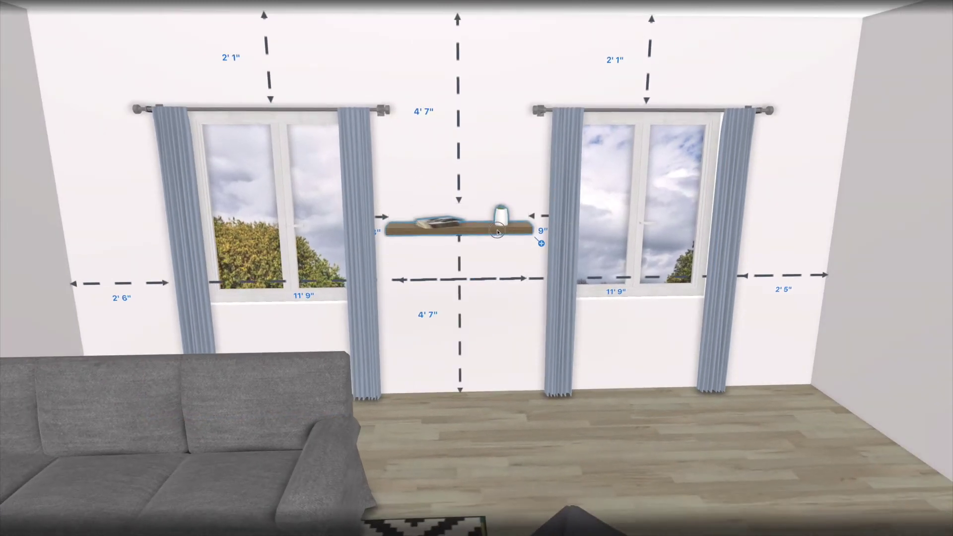
left_click(624, 351)
mouse_move(624, 352)
right_mouse_down()
mouse_move(666, 341)
mouse_move(909, 513)
mouse_move(901, 514)
right_mouse_up()
- Return to the Living room categories, close the catalogue, and turn toward the TV wall
left_click(890, 514)
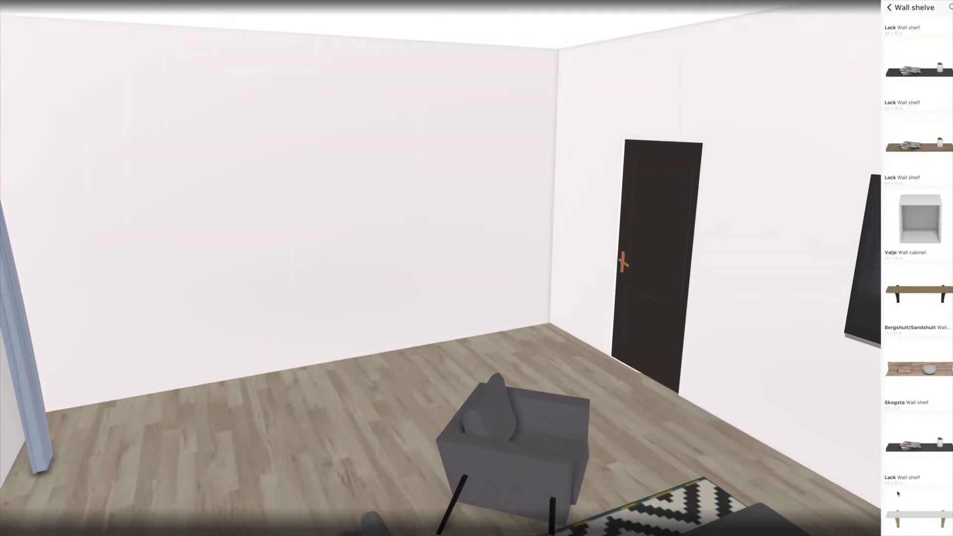
left_click(881, 7)
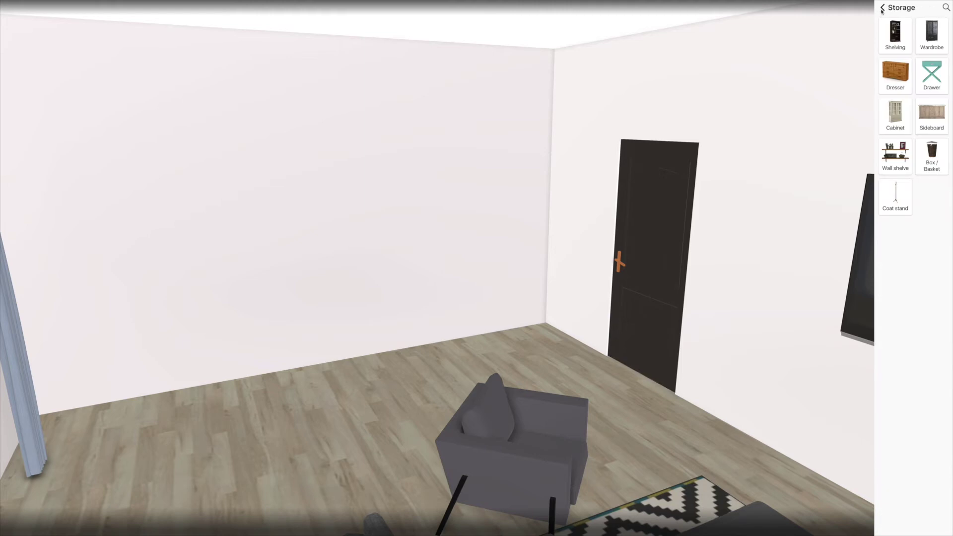
left_click(883, 7)
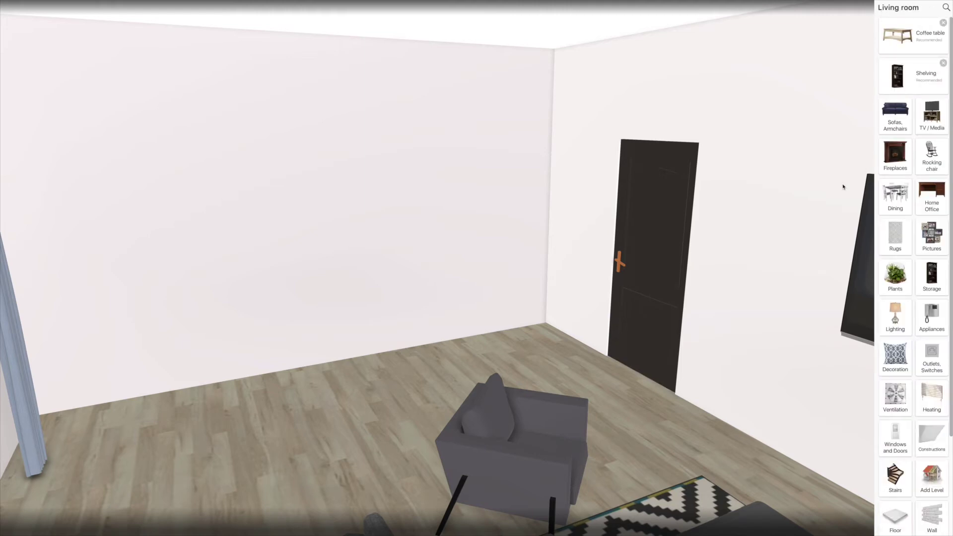
left_click(729, 182)
mouse_move(751, 194)
left_mouse_down()
mouse_move(701, 241)
mouse_move(719, 282)
left_mouse_up()
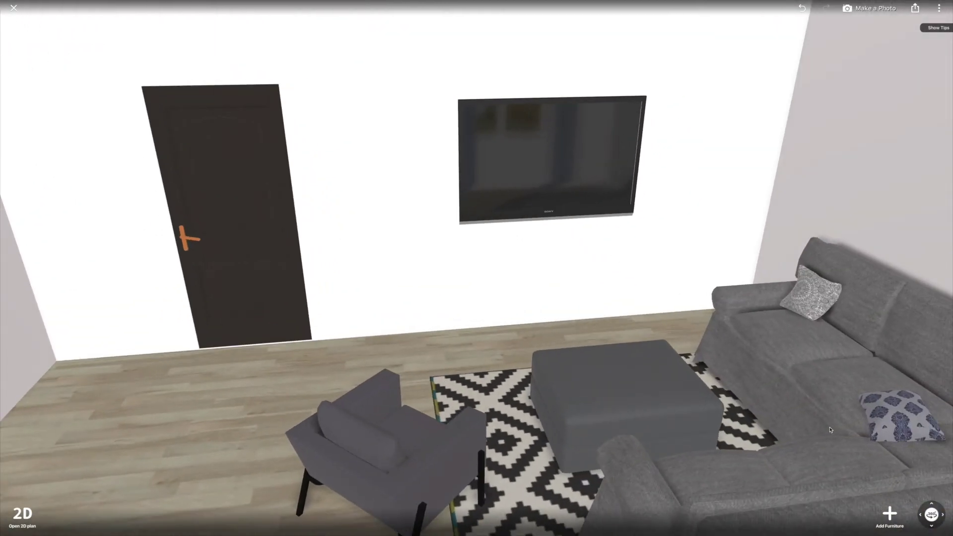
- Place a potted Madagascar Dragon tree from Plants in the corner beside the sofa
left_click(891, 513)
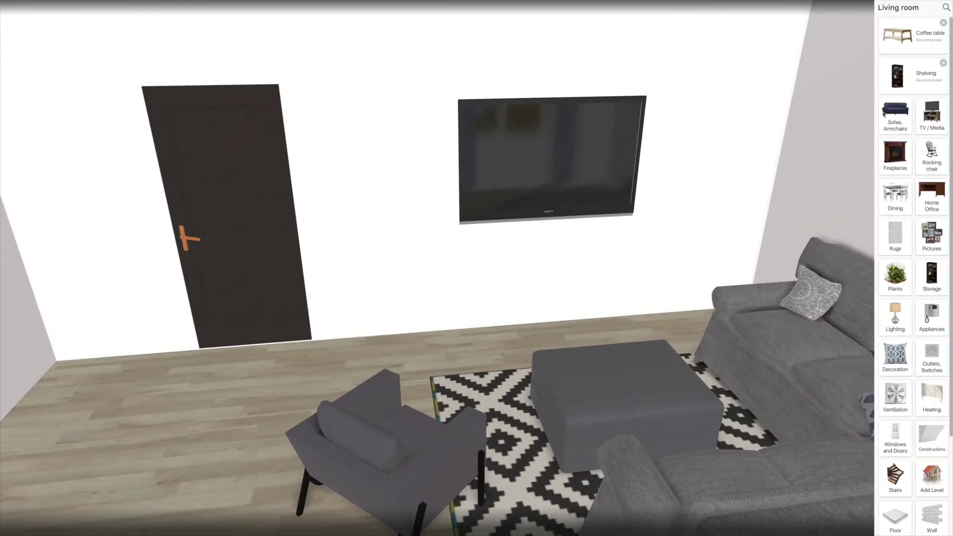
left_click(894, 275)
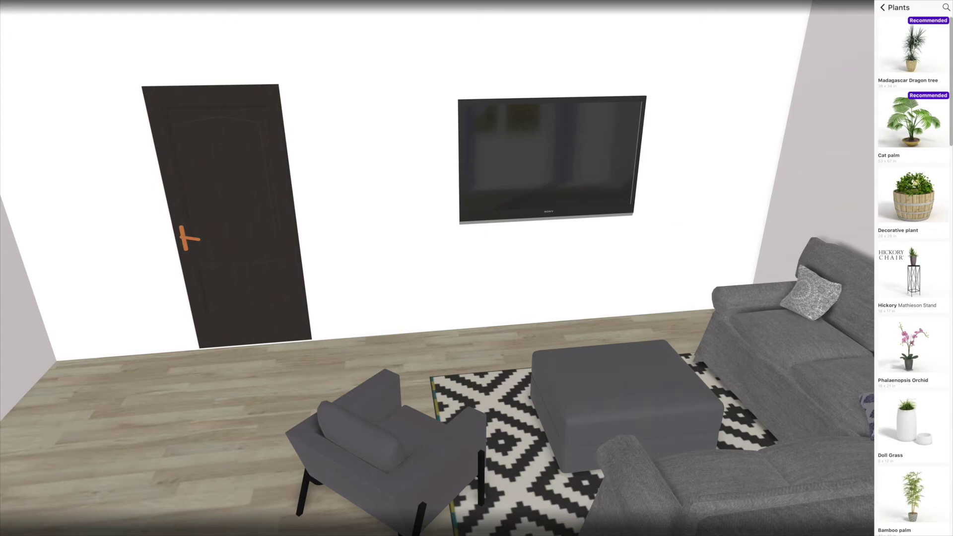
mouse_move(915, 46)
left_mouse_down()
mouse_move(709, 238)
mouse_move(739, 307)
left_mouse_up()
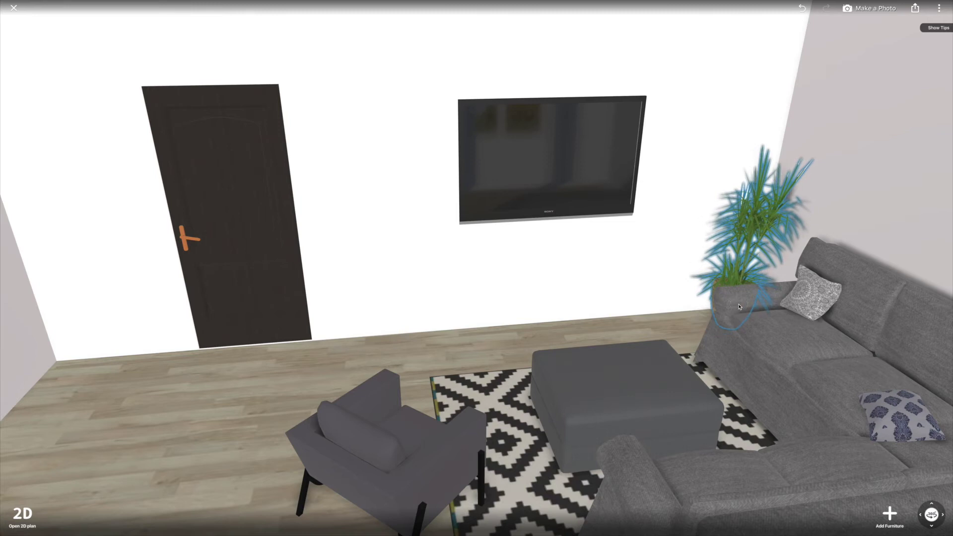
left_click(669, 261)
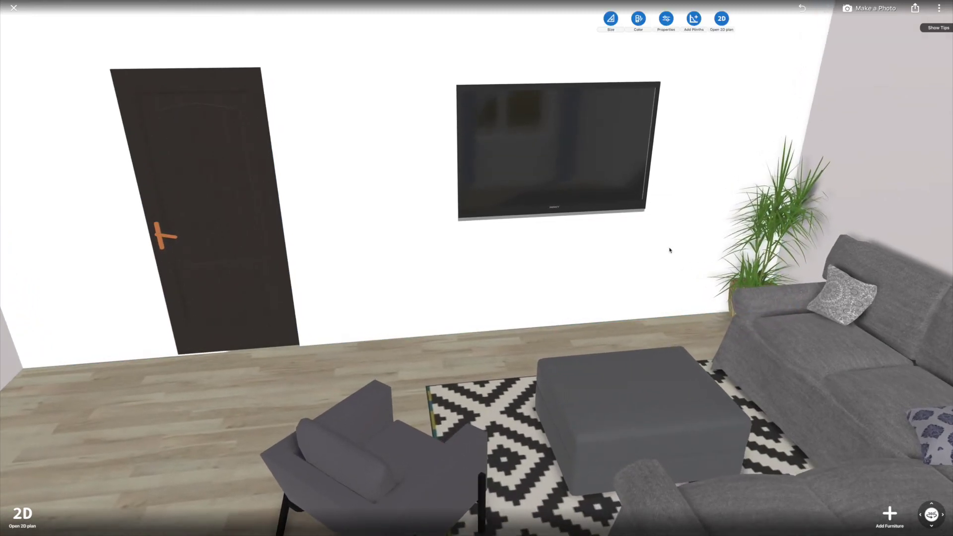
left_click_drag(592, 208, 549, 153)
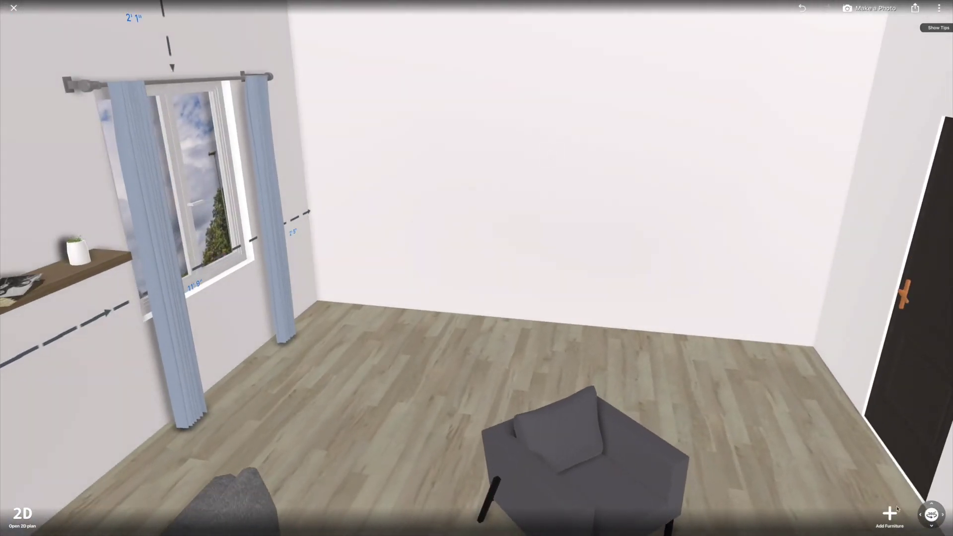
- Face the doorway and its wall switch, then return to the Living room furniture categories
left_click(890, 512)
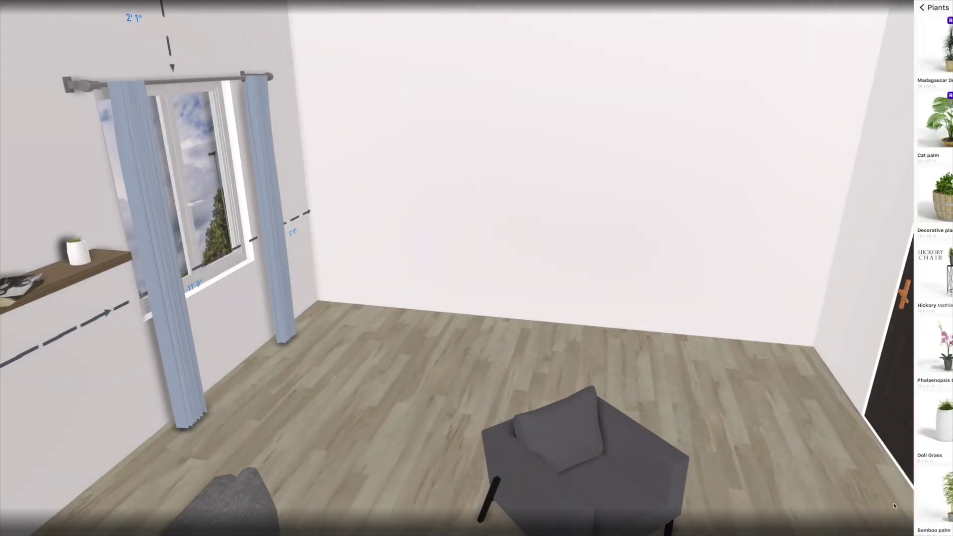
left_click_drag(595, 223, 298, 224)
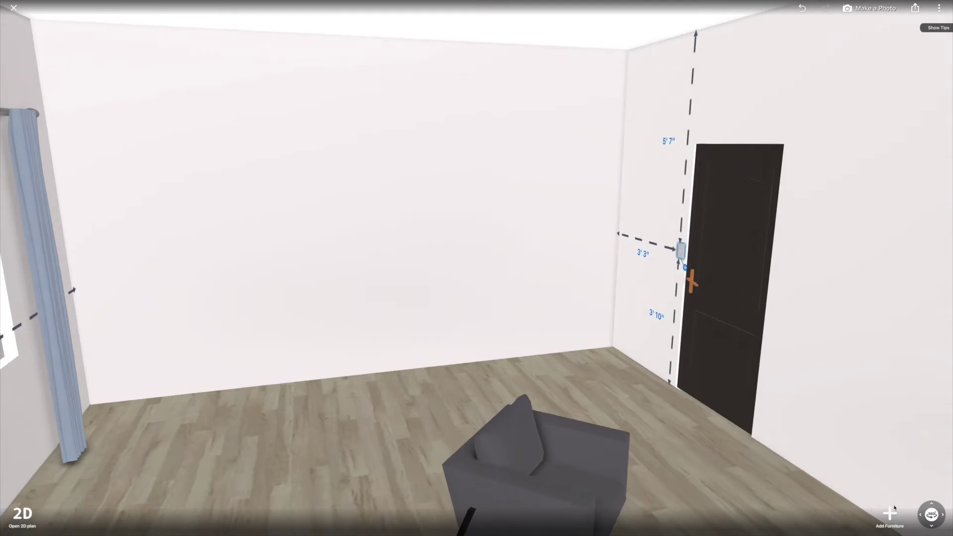
left_click(891, 513)
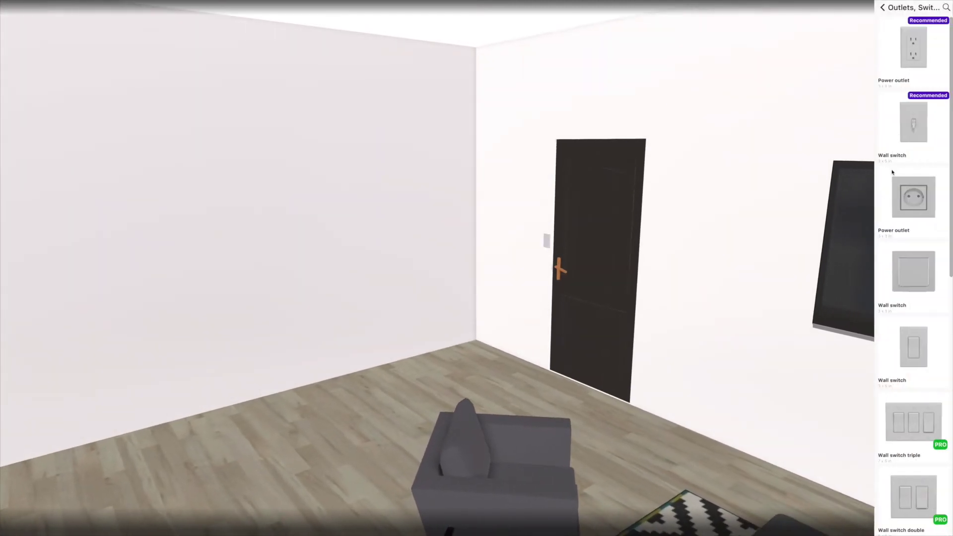
left_click(883, 8)
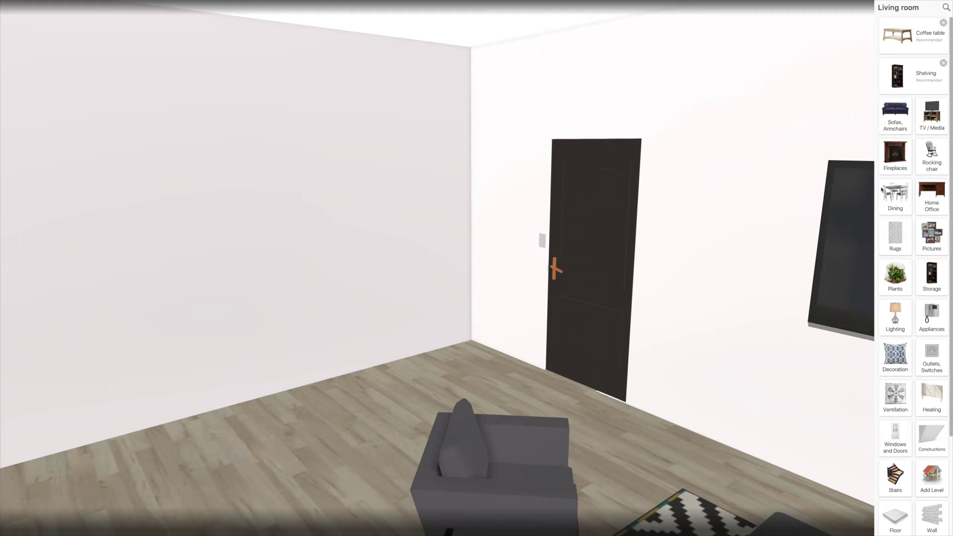
left_click(930, 235)
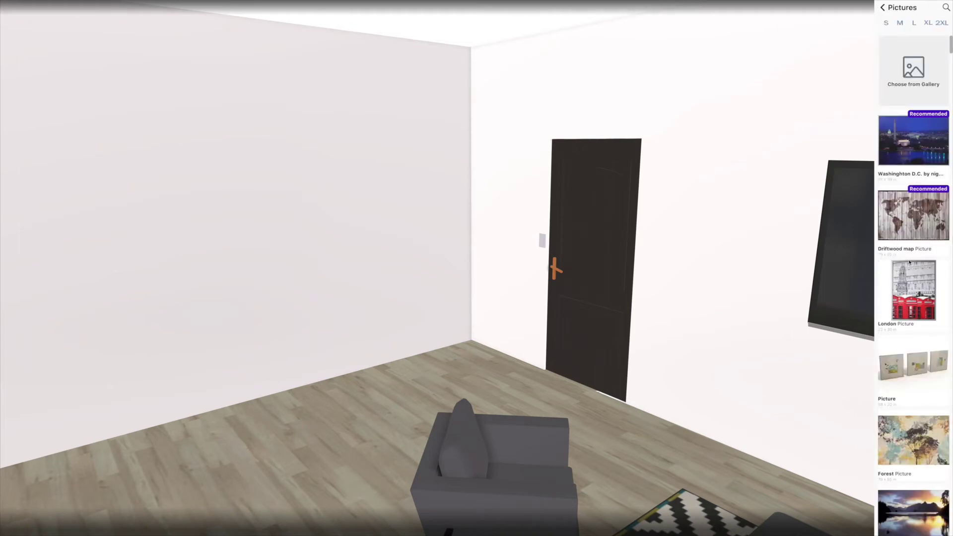
- Hang the Driftwood world-map picture and centre it so both side dimensions read 4'9"
left_click_drag(909, 216, 276, 190)
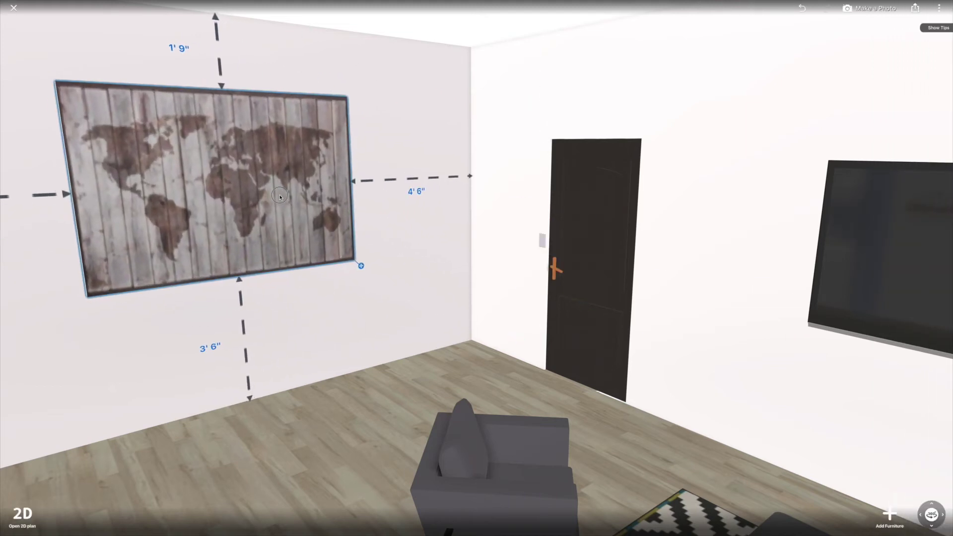
right_click_drag(280, 196, 558, 246)
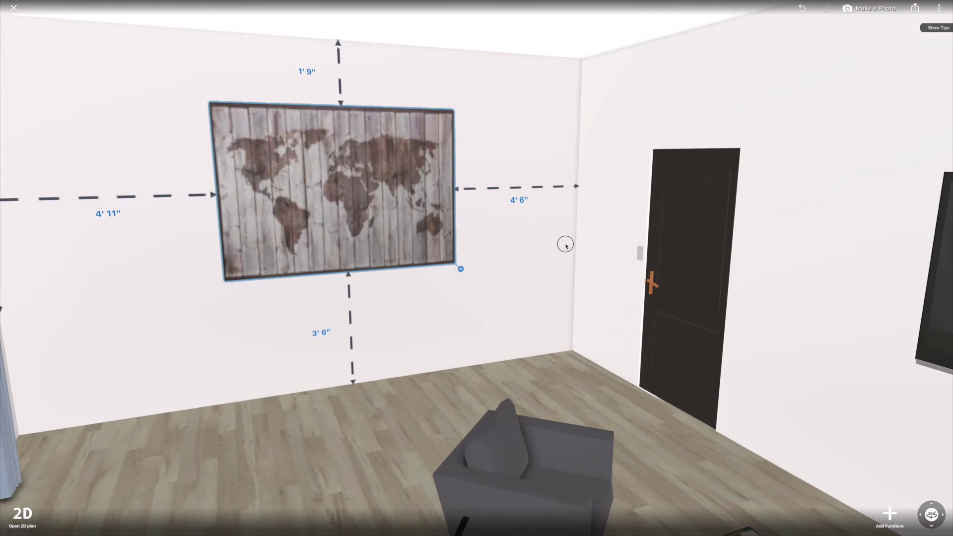
mouse_move(393, 228)
left_mouse_down()
mouse_move(378, 229)
mouse_move(387, 228)
left_mouse_up()
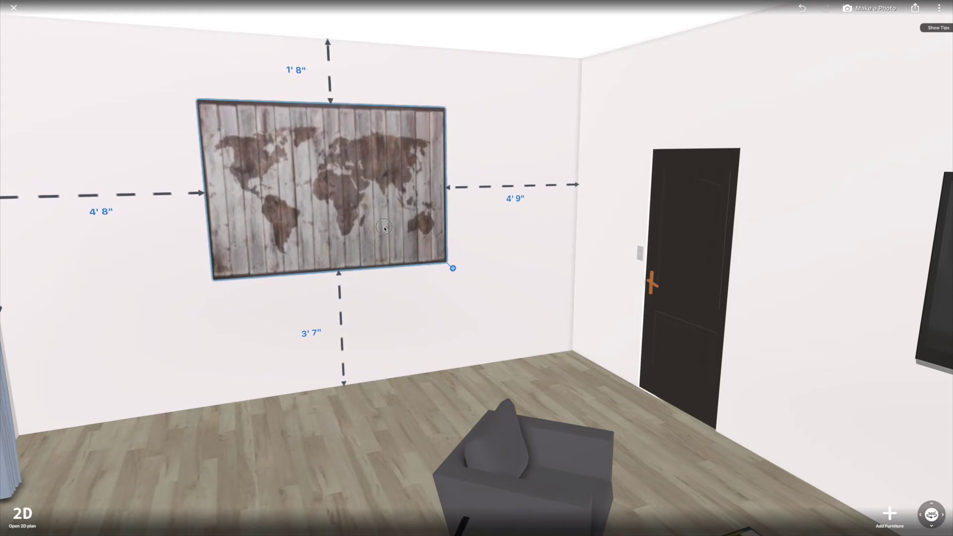
left_click_drag(385, 226, 386, 228)
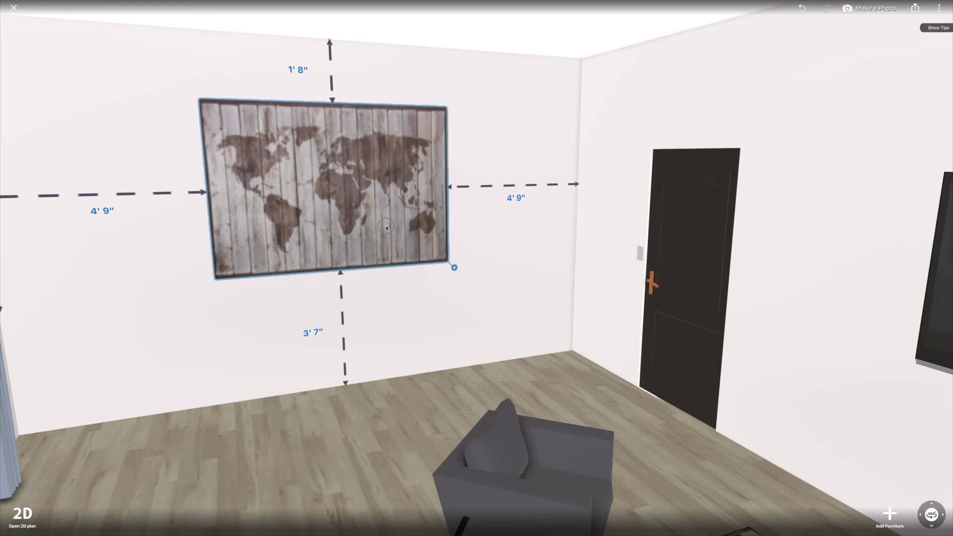
- Deselect the picture, view the whole wall, and return to the Living room categories
left_click(491, 281)
left_click_drag(491, 282, 614, 248)
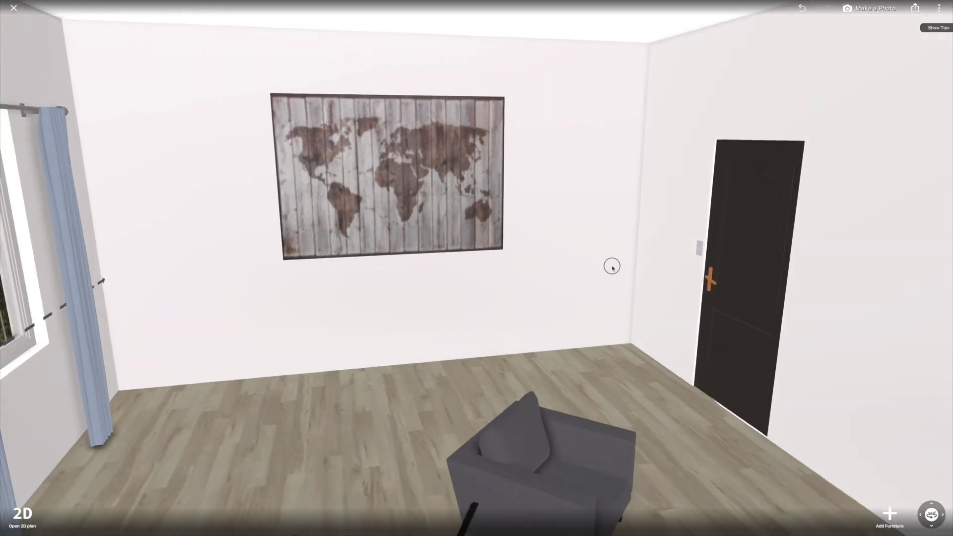
left_click(889, 512)
left_click(883, 7)
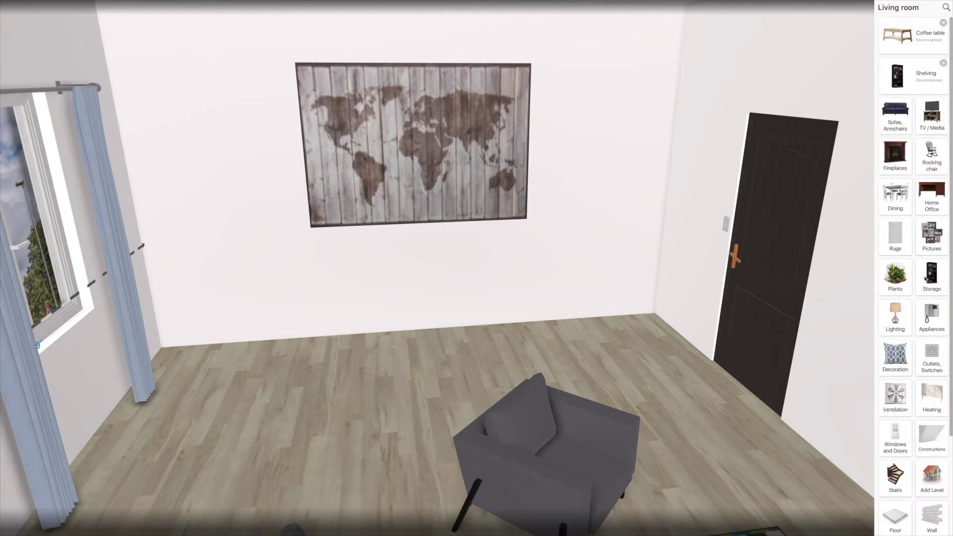
- Place the white Kallax cube shelving unit against the back wall
left_click(895, 358)
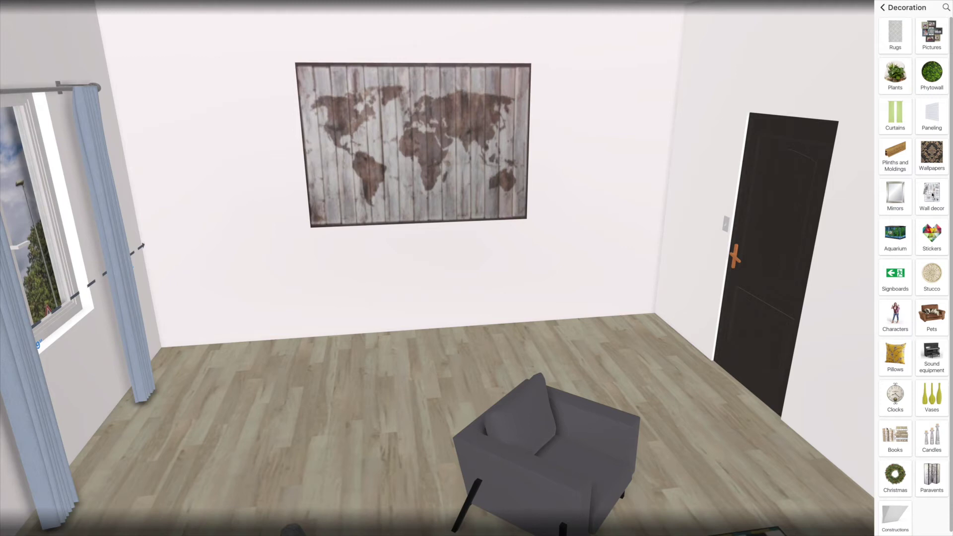
left_click(882, 9)
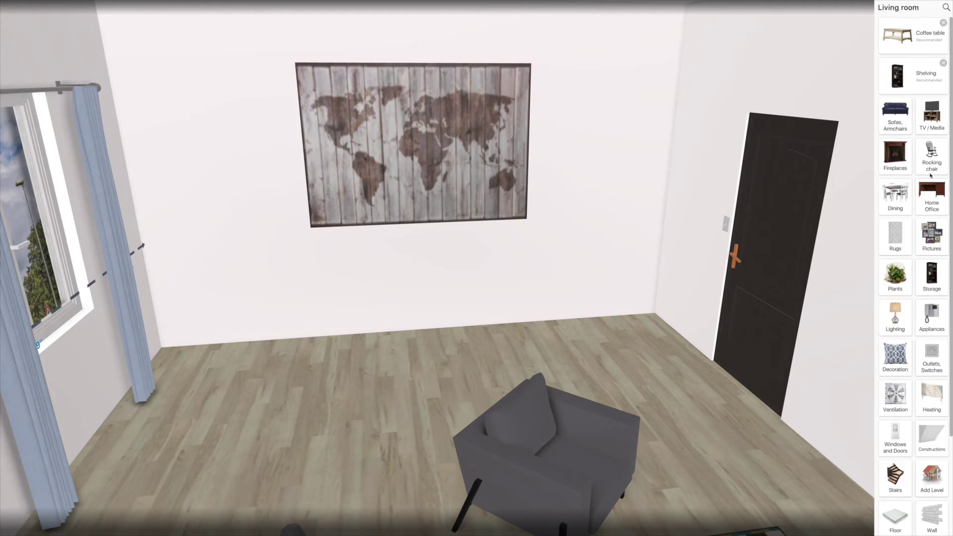
left_click(904, 79)
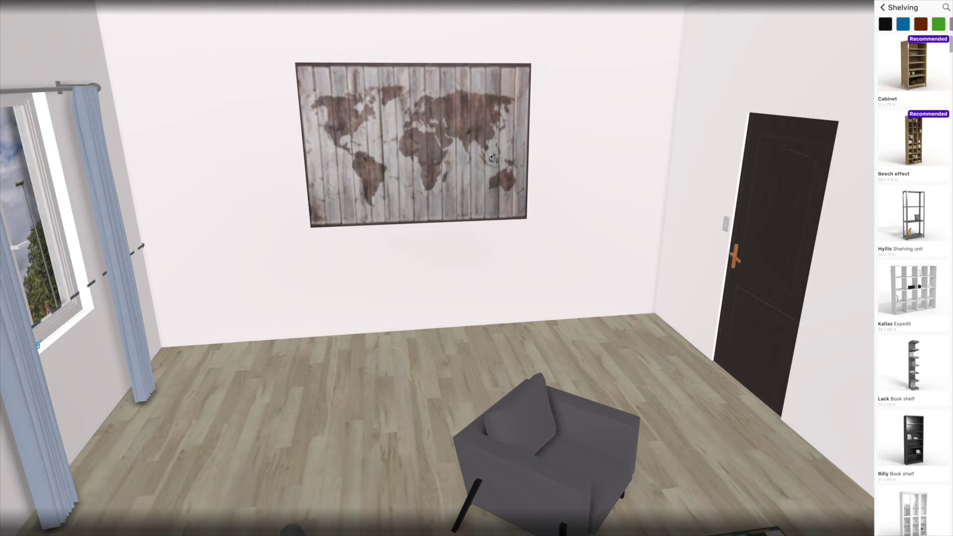
left_click_drag(912, 309, 283, 276)
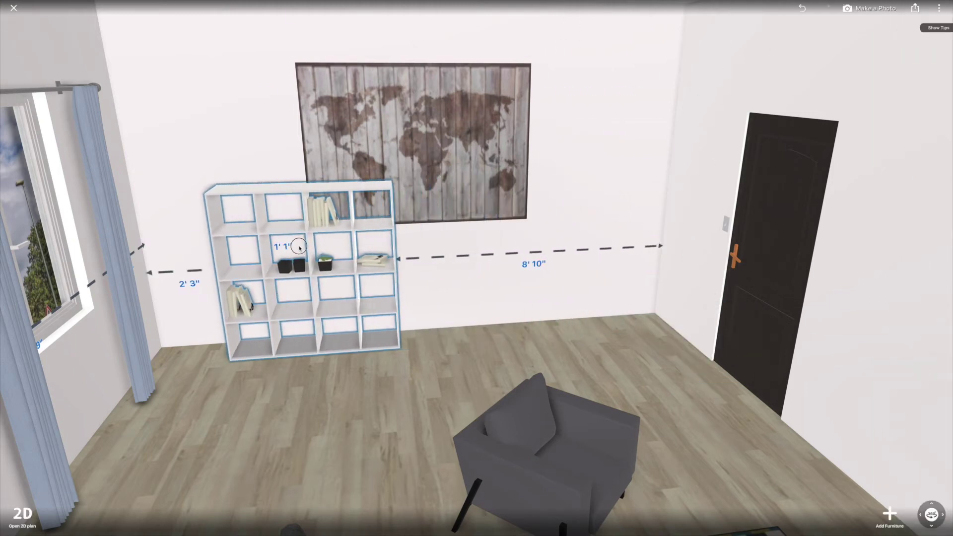
- Remove the world-map picture and return to the Living room furniture categories
left_click(440, 170)
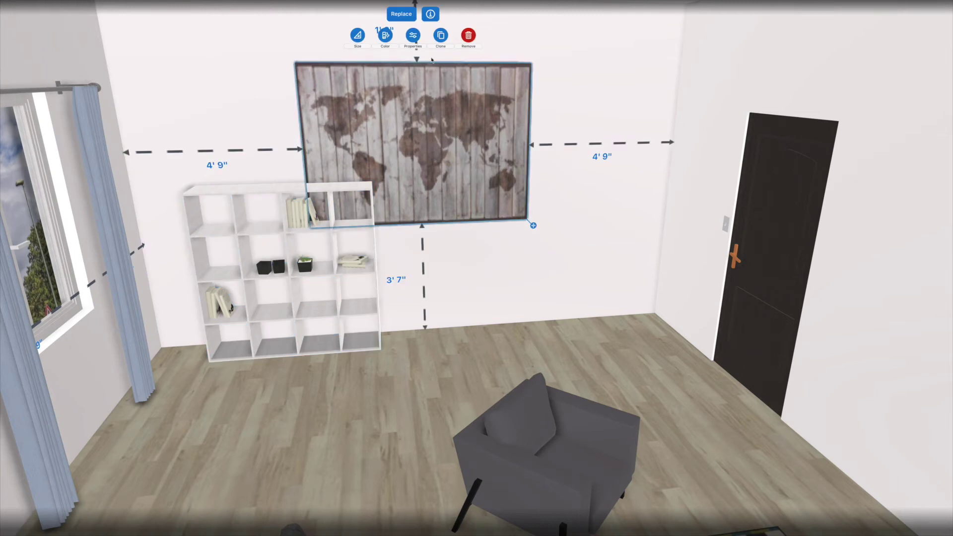
left_click(468, 35)
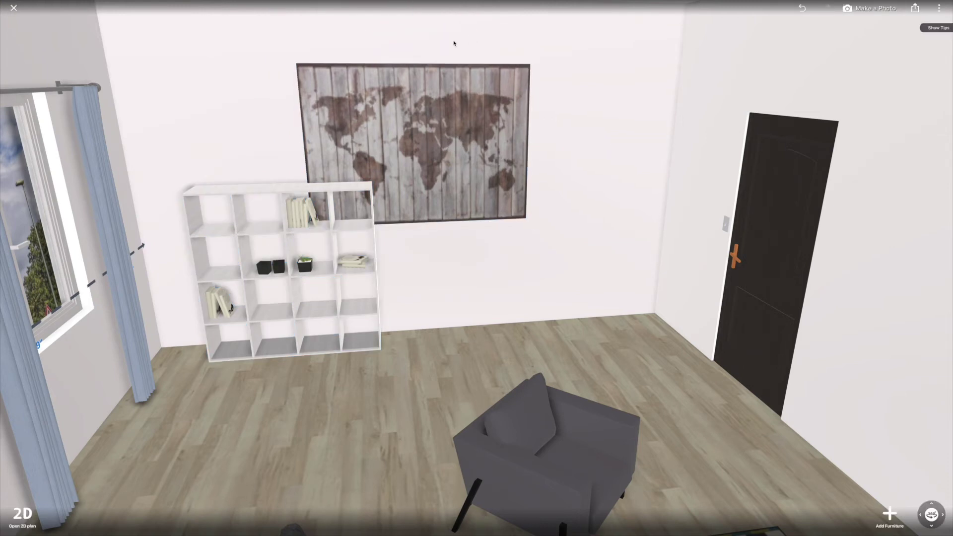
left_click_drag(316, 249, 333, 242)
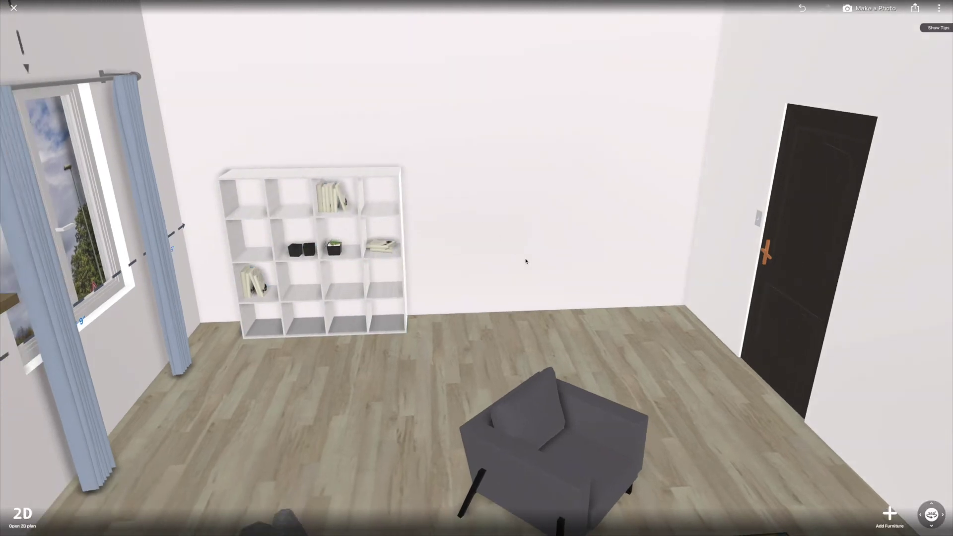
left_click(368, 269)
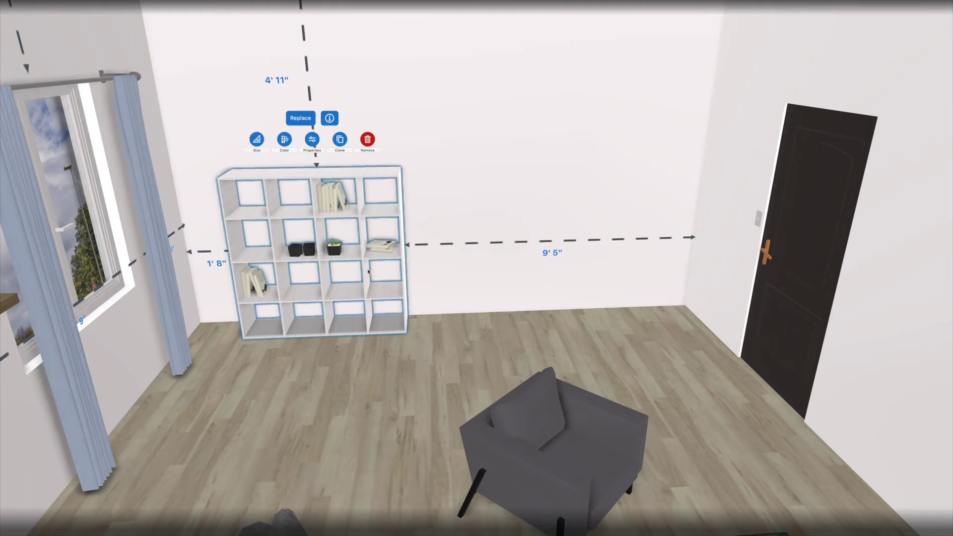
left_click(497, 306)
left_click(888, 513)
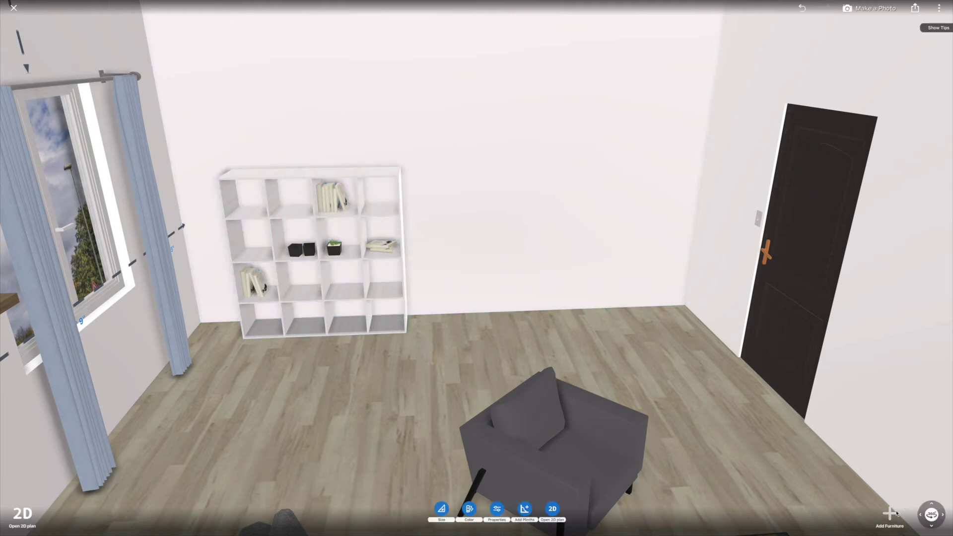
left_click(883, 8)
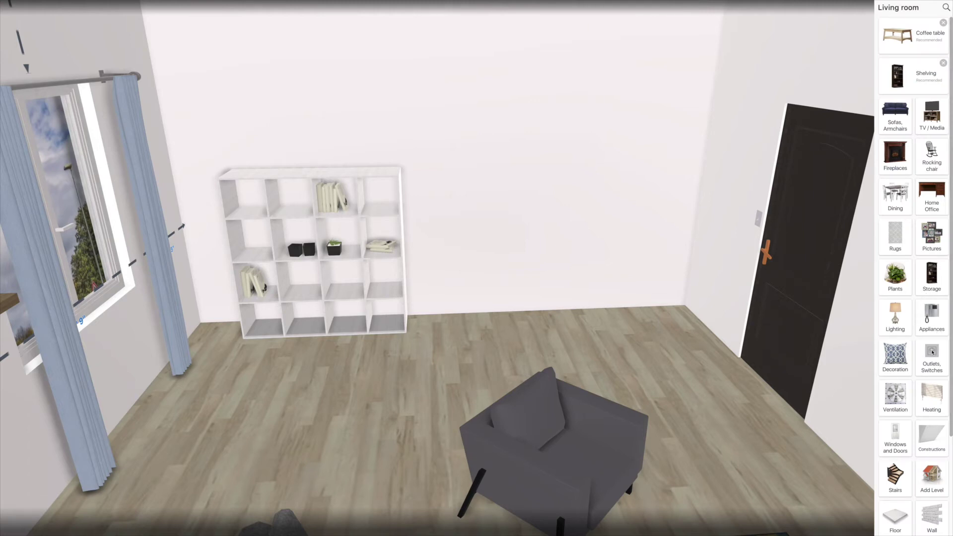
scroll(932, 352, "down", 2)
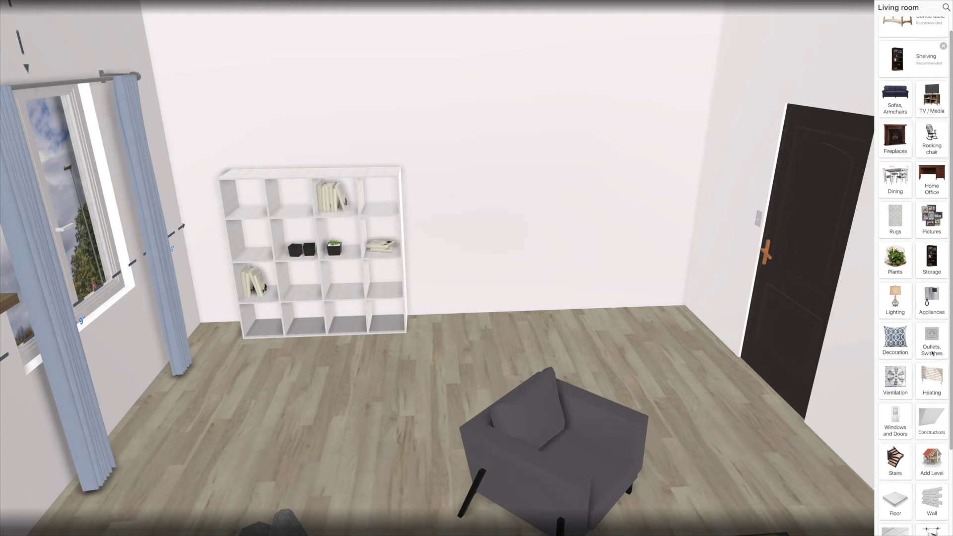
scroll(932, 353, "down", 2)
scroll(932, 352, "down", 2)
scroll(933, 353, "down", 1)
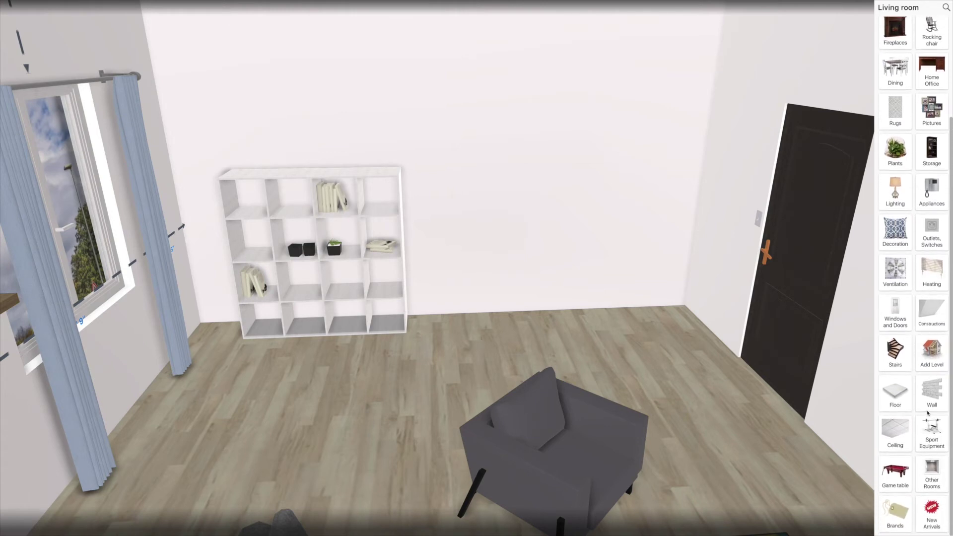
- Add the white RANARP pendant lamp from Ceiling > Lighting to the living room ceiling
left_click(896, 435)
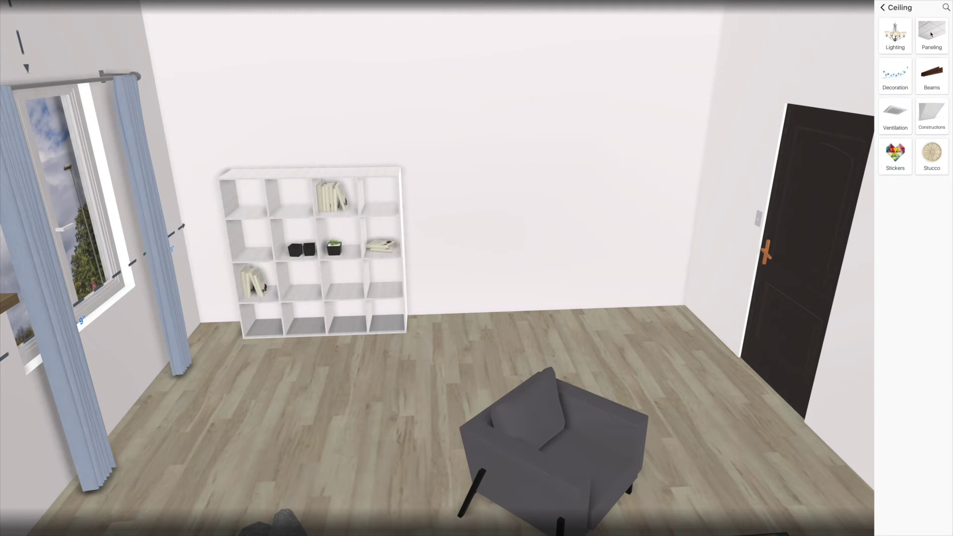
left_click(895, 36)
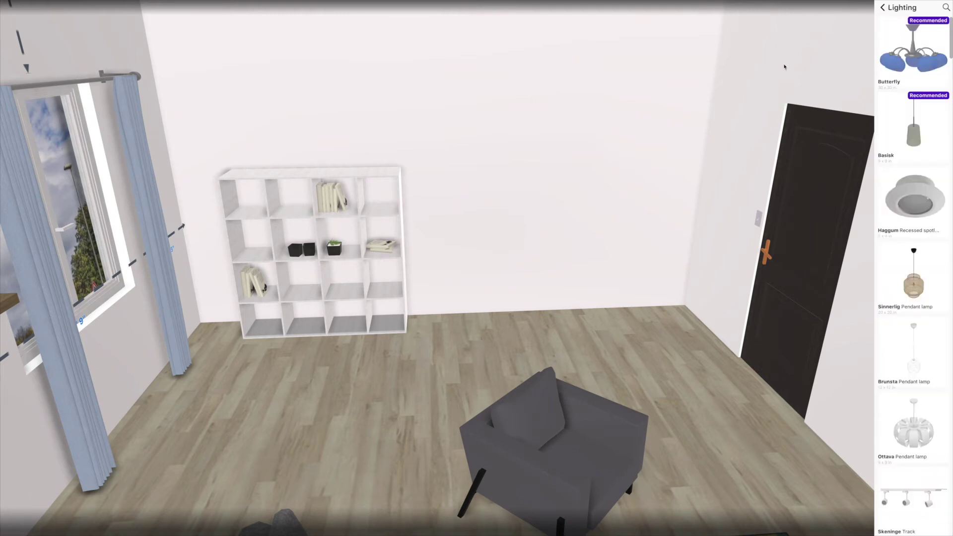
scroll(916, 204, "down", 3)
scroll(915, 204, "down", 3)
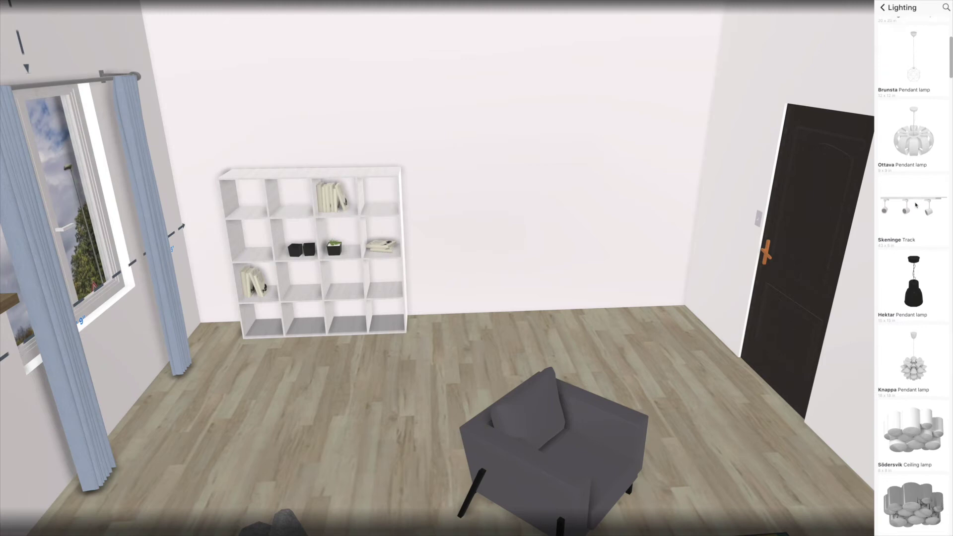
scroll(915, 205, "down", 2)
scroll(915, 205, "down", 2)
scroll(915, 204, "down", 2)
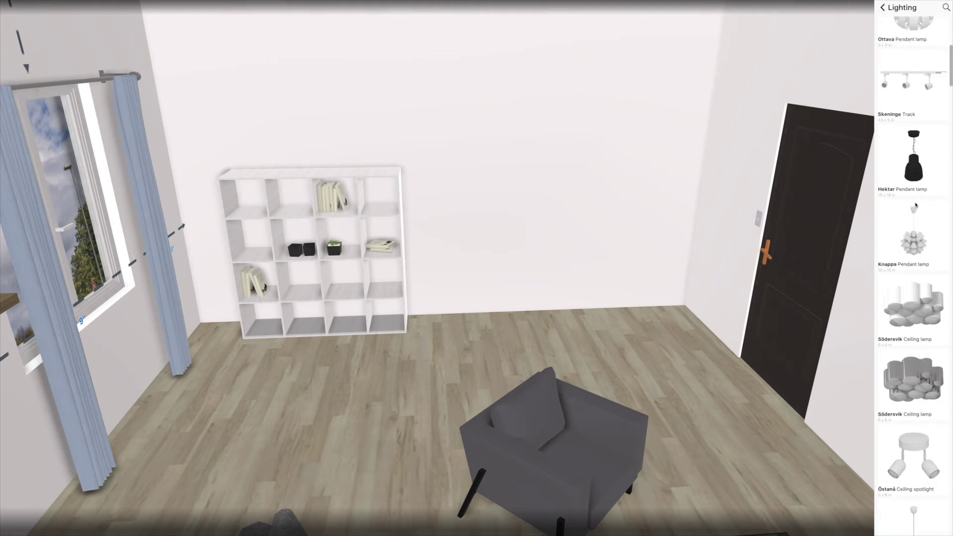
scroll(915, 205, "up", 1)
scroll(920, 186, "down", 5)
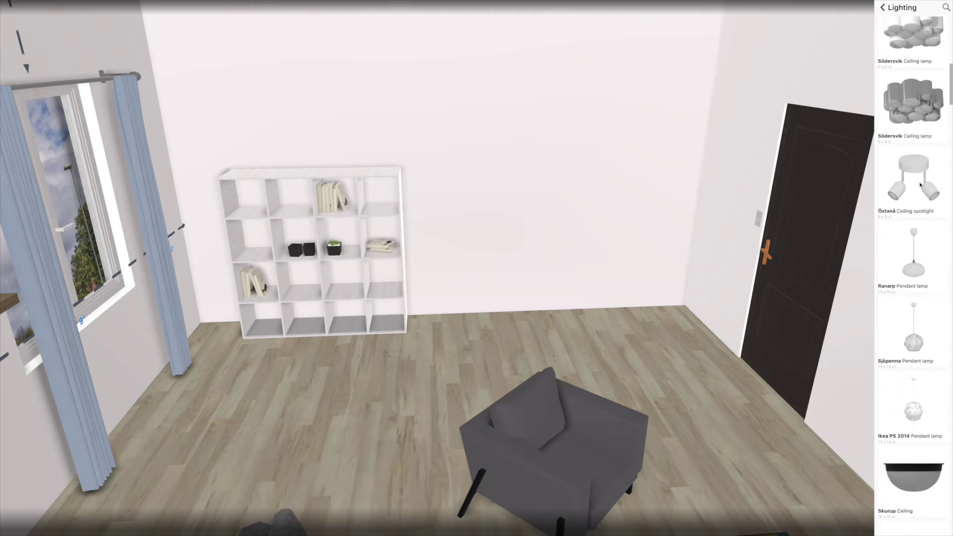
scroll(919, 186, "down", 2)
left_click(920, 186)
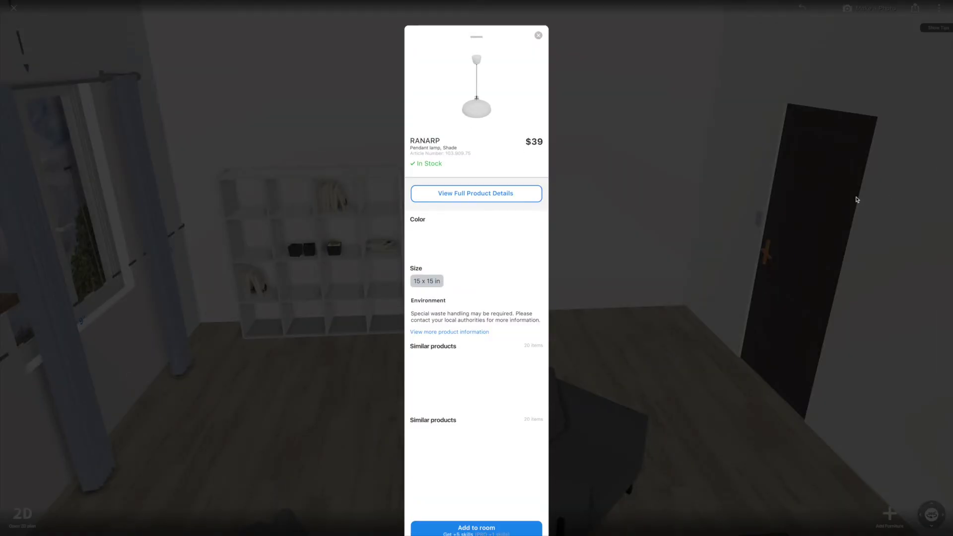
left_click(517, 521)
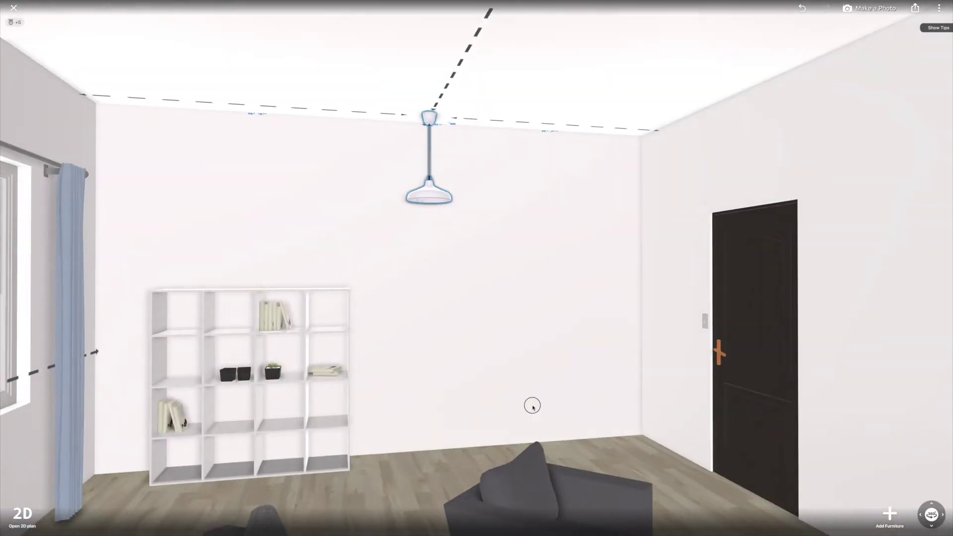
- Shift the pendant lamp toward the front of the room, then reselect it
left_click_drag(532, 405, 537, 330)
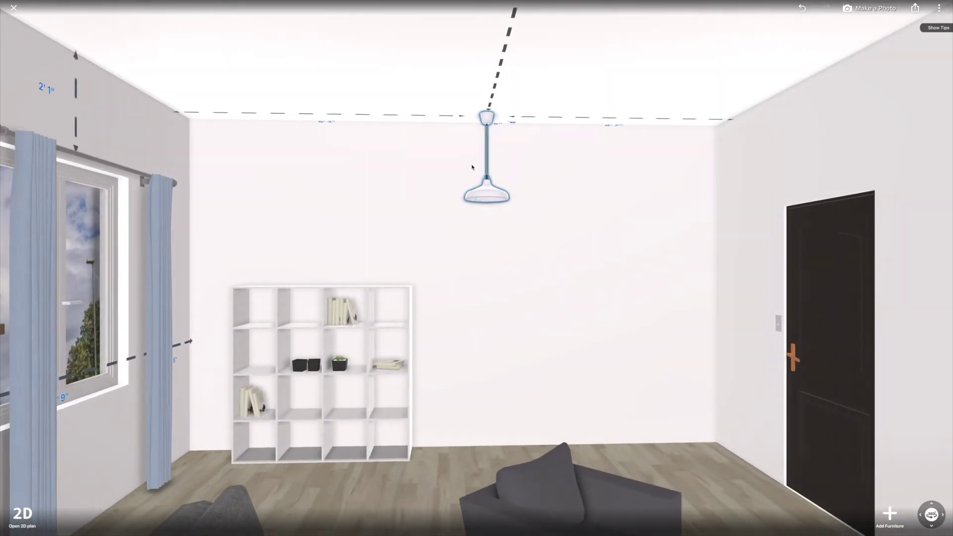
left_click_drag(523, 194, 477, 74)
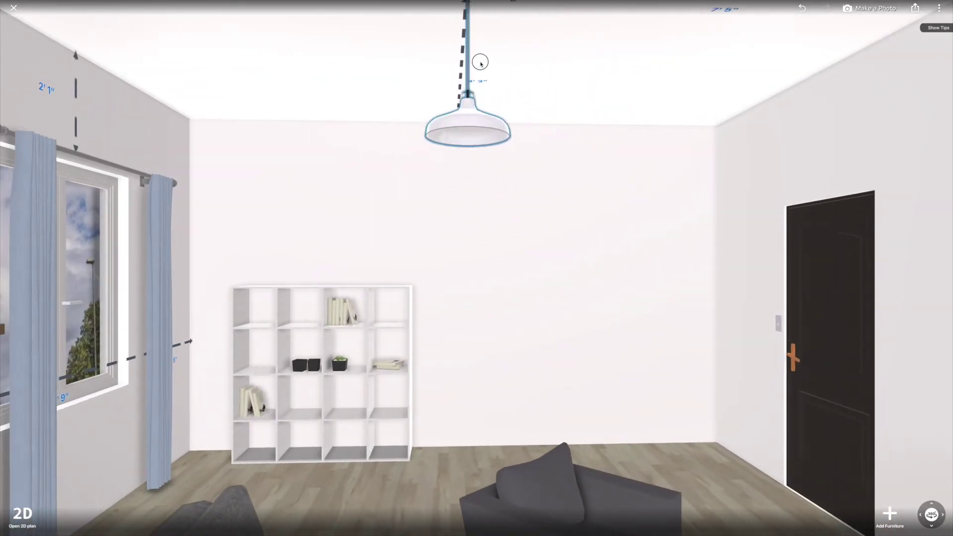
left_click(595, 101)
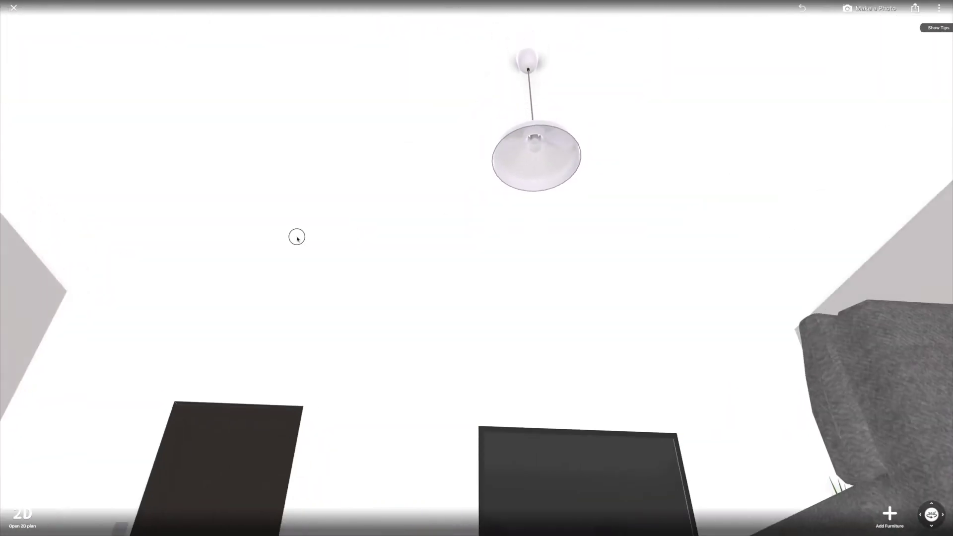
left_click_drag(550, 172, 539, 160)
left_click(536, 157)
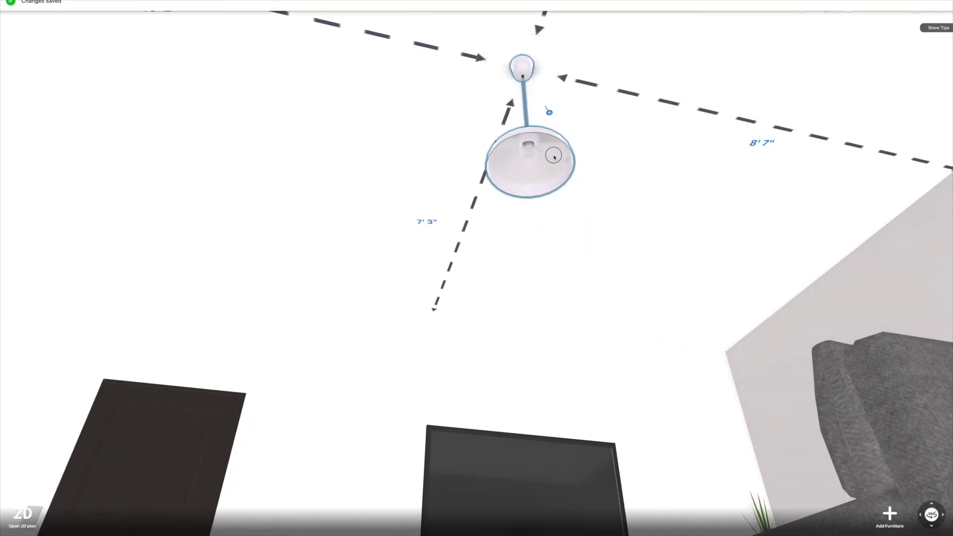
- Nudge the lamp left to the ceiling centre, deselect it, and return to the room view
left_click_drag(546, 153, 500, 148)
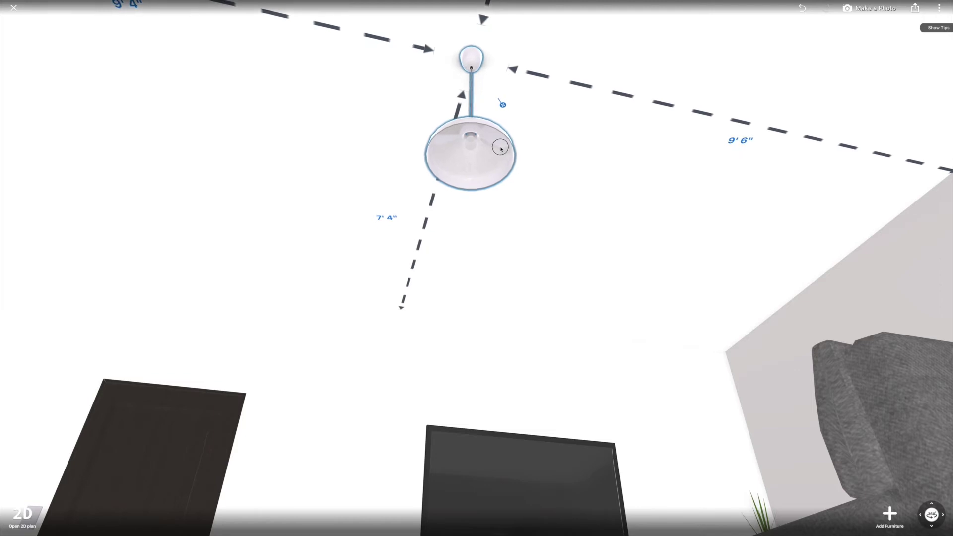
left_click_drag(500, 147, 497, 145)
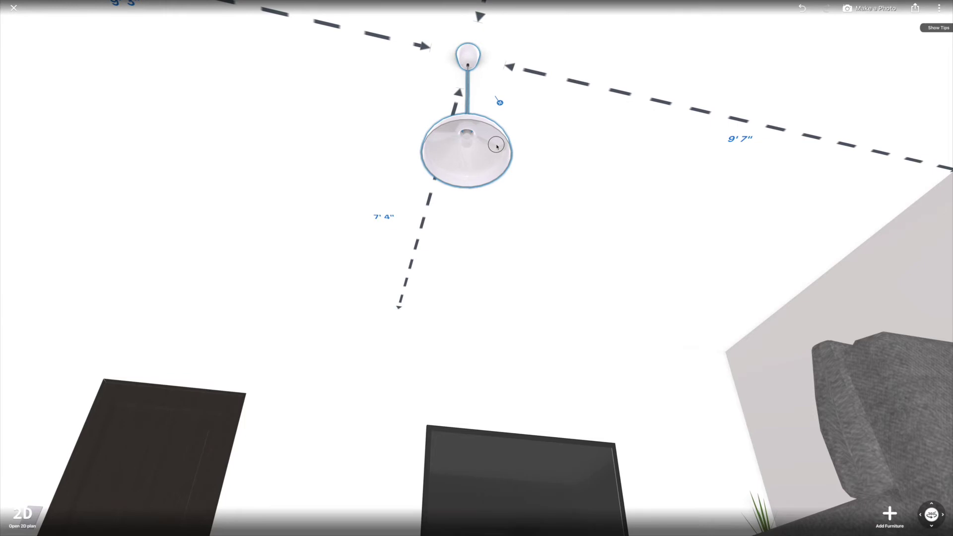
left_click_drag(496, 145, 506, 148)
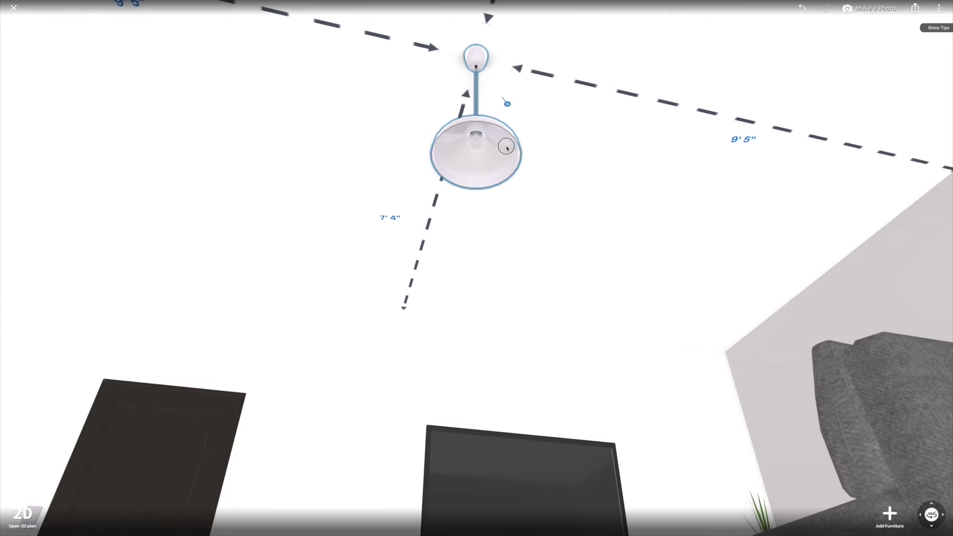
left_click_drag(593, 169, 423, 305)
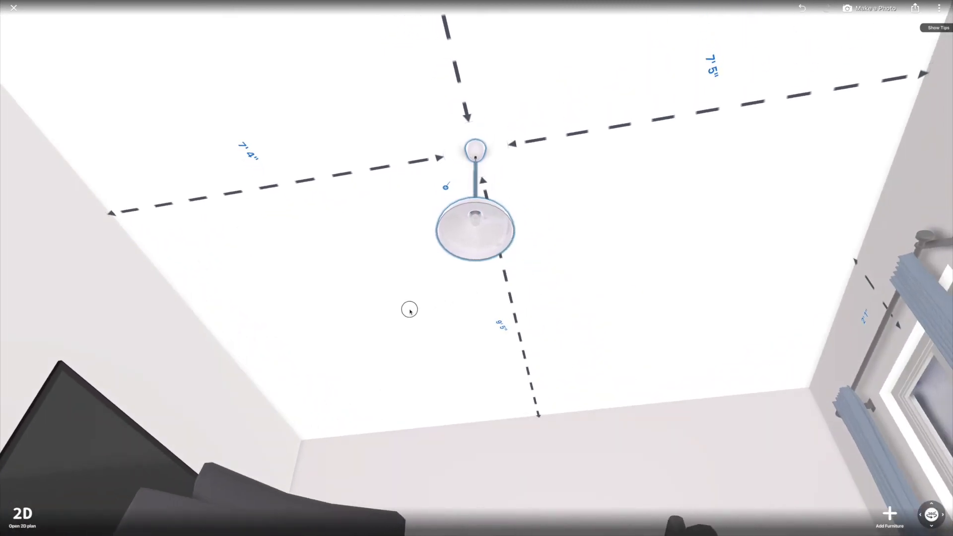
left_click(634, 282)
mouse_move(636, 248)
left_mouse_down()
mouse_move(653, 156)
mouse_move(705, 343)
mouse_move(451, 413)
mouse_move(668, 302)
mouse_move(662, 250)
mouse_move(536, 278)
mouse_move(536, 246)
left_mouse_up()
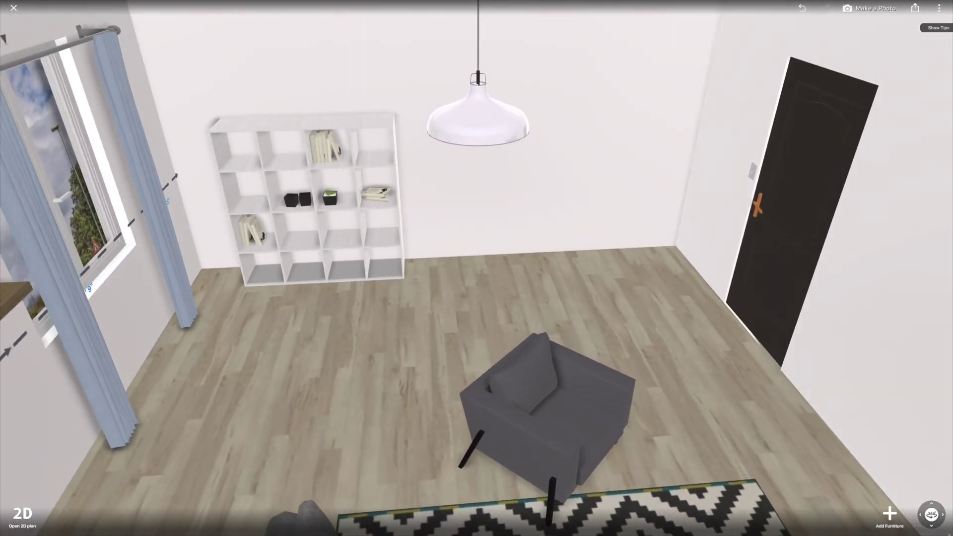
- Add the Hickory Mathieson plant stand from Living room > Plants to the room
left_click(889, 514)
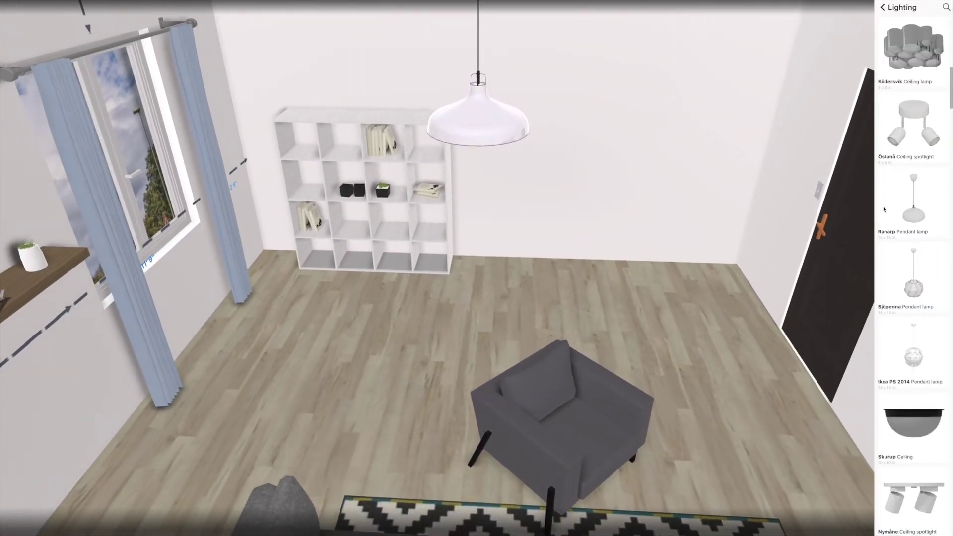
left_click(882, 8)
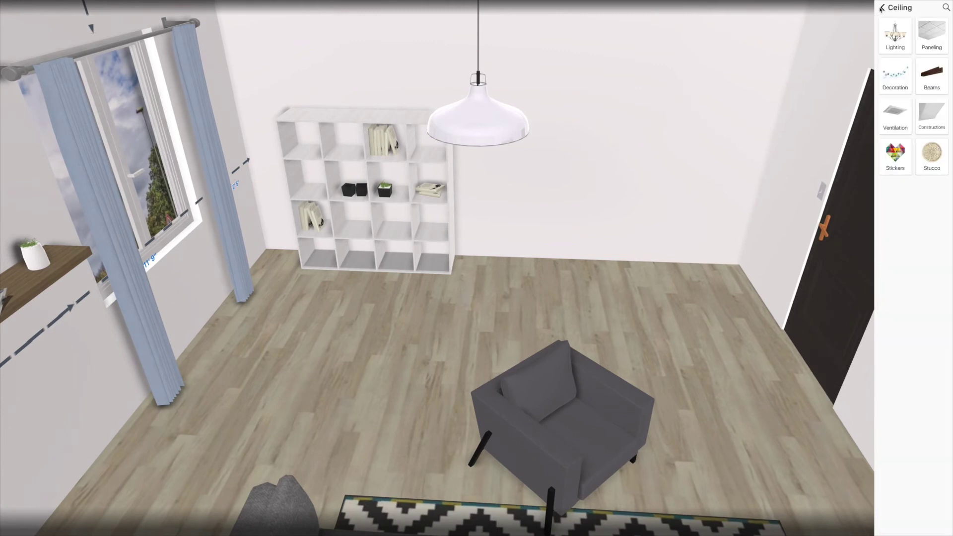
left_click(905, 78)
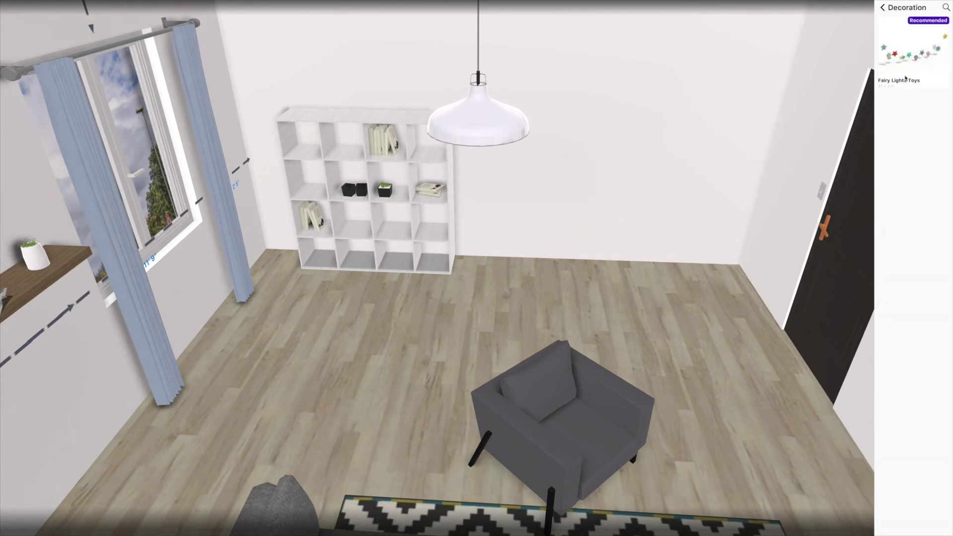
left_click(882, 8)
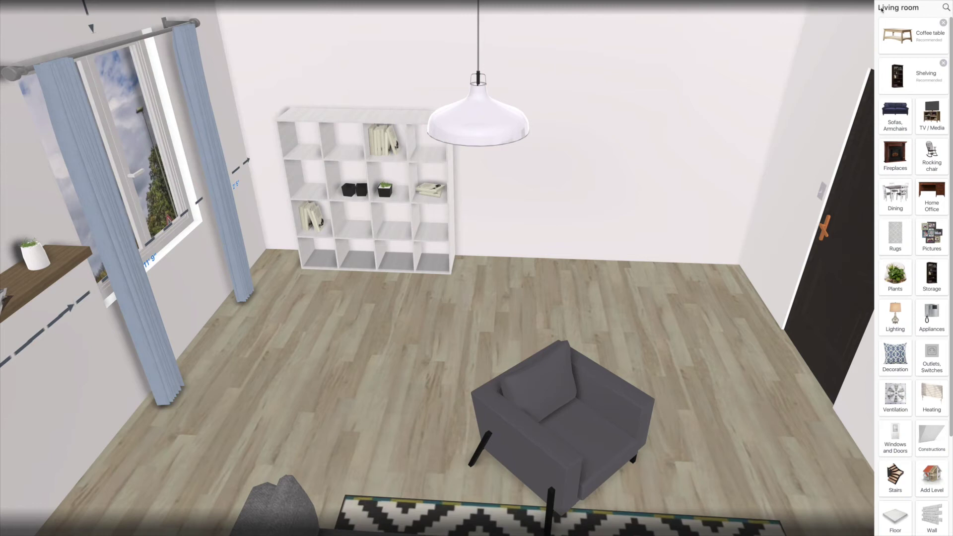
scroll(908, 396, "down", 5)
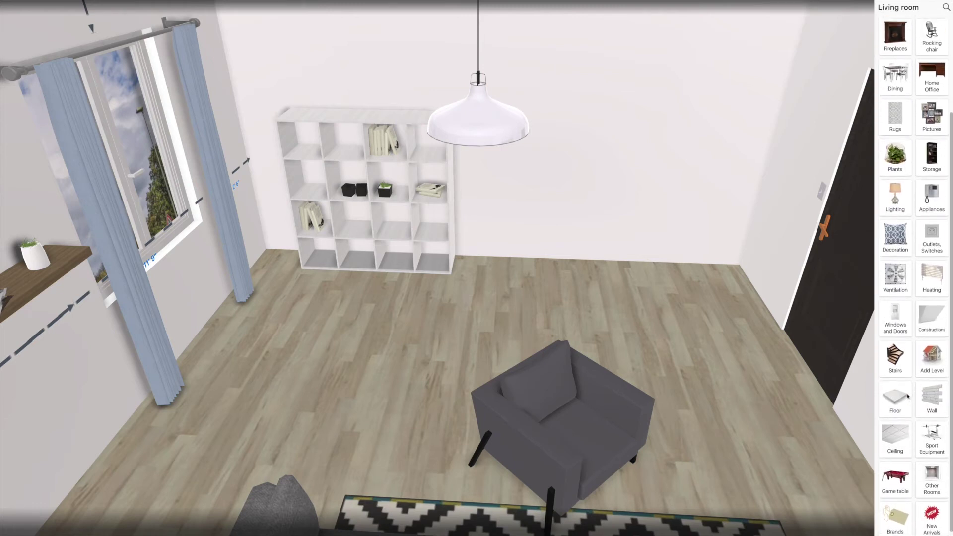
scroll(907, 395, "up", 5)
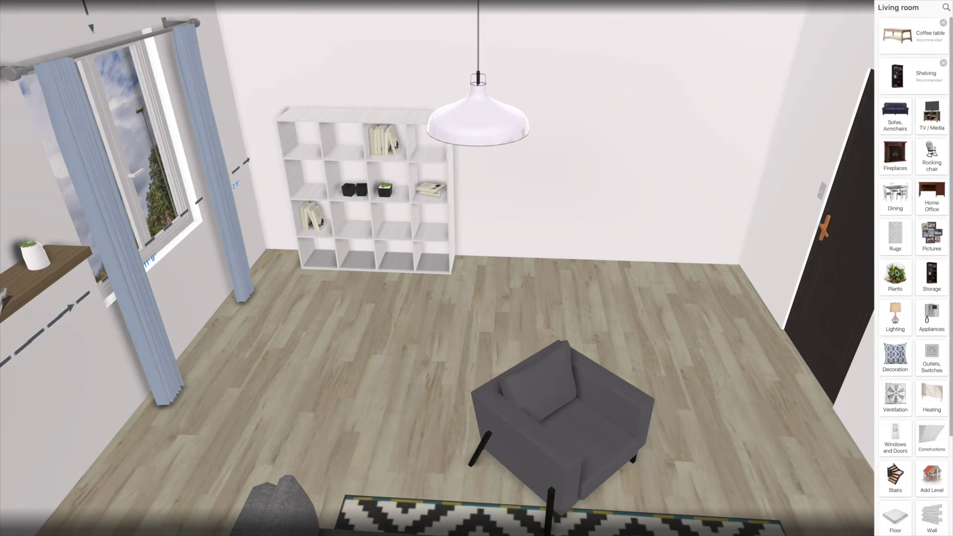
left_click(896, 274)
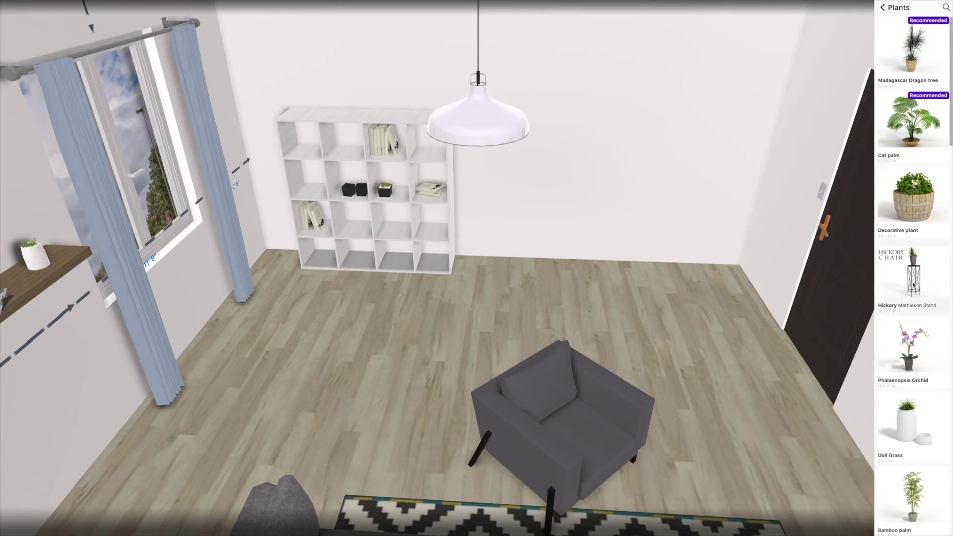
left_click(914, 276)
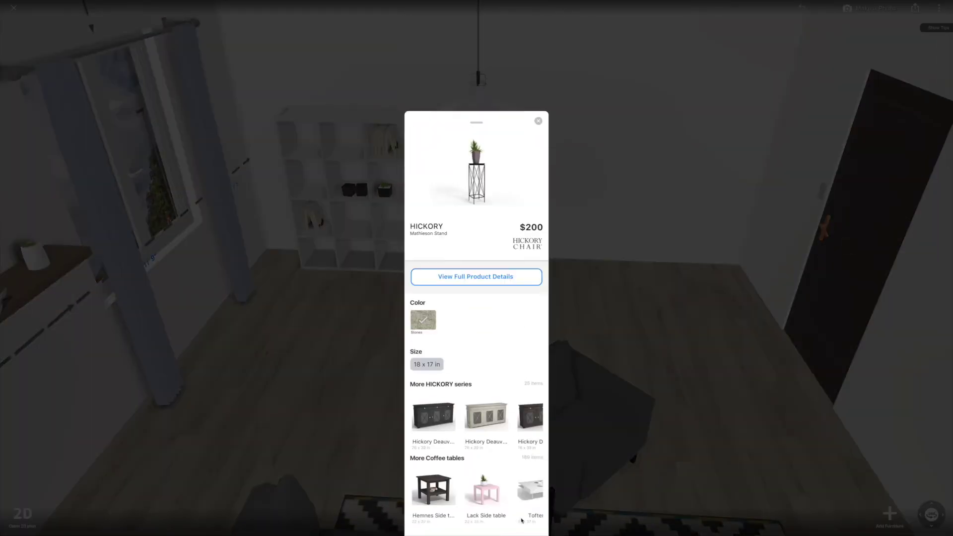
left_click(516, 521)
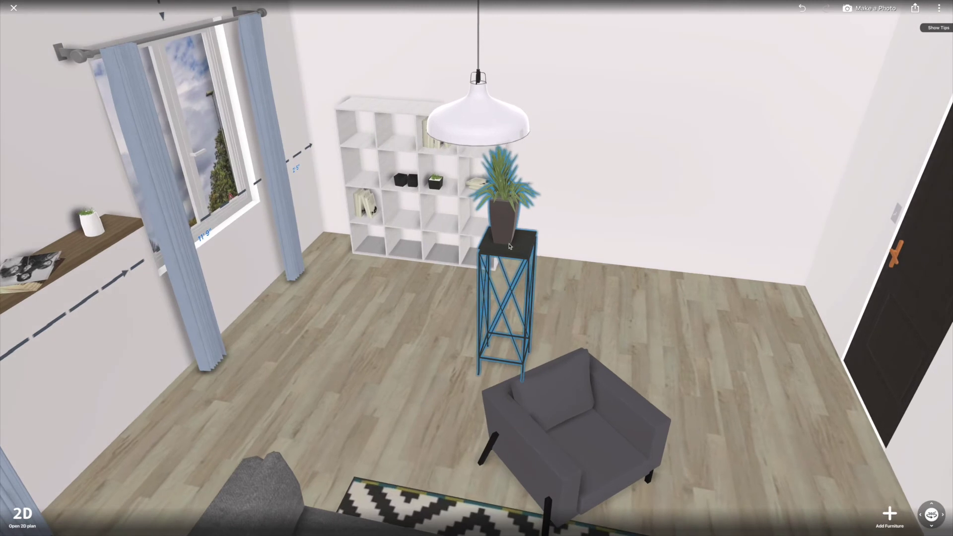
- Set the plant stand against the back wall beside the door and deselect it
left_click_drag(521, 282, 784, 211)
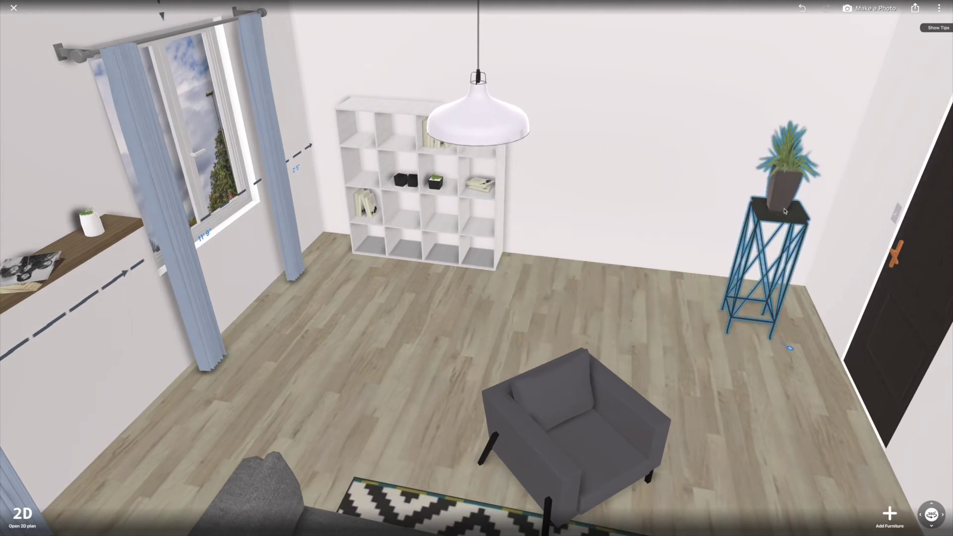
mouse_move(782, 216)
left_mouse_down()
mouse_move(712, 232)
mouse_move(733, 234)
left_mouse_up()
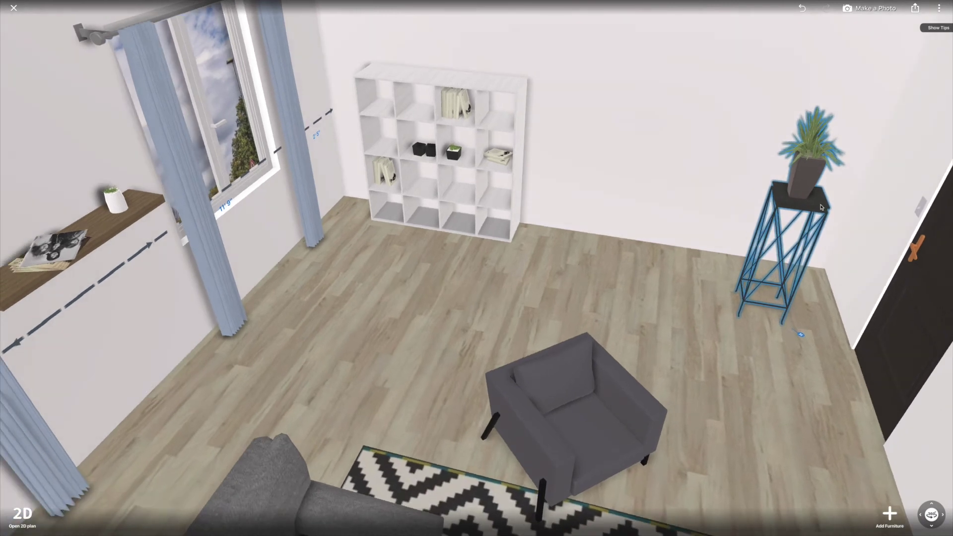
left_click_drag(819, 207, 840, 196)
left_click(677, 294)
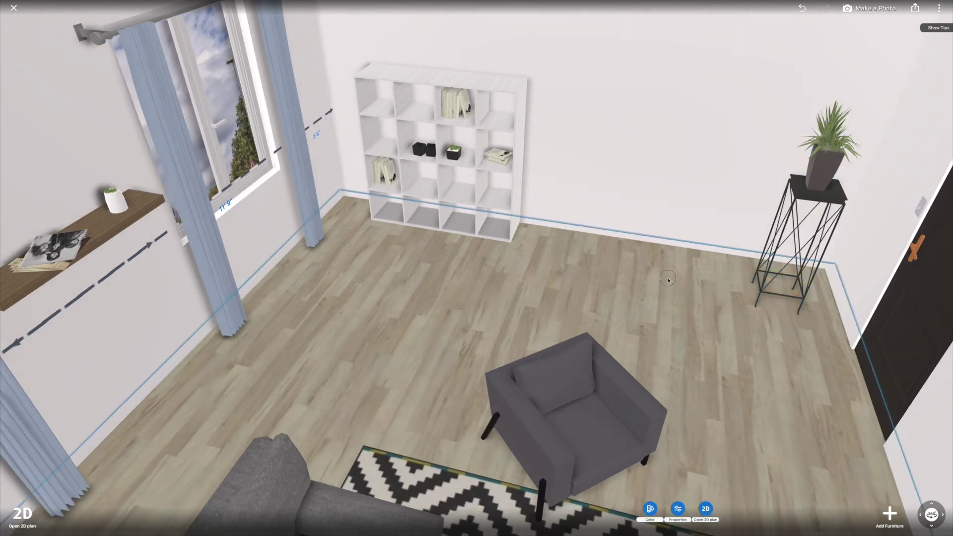
left_click_drag(678, 294, 542, 373)
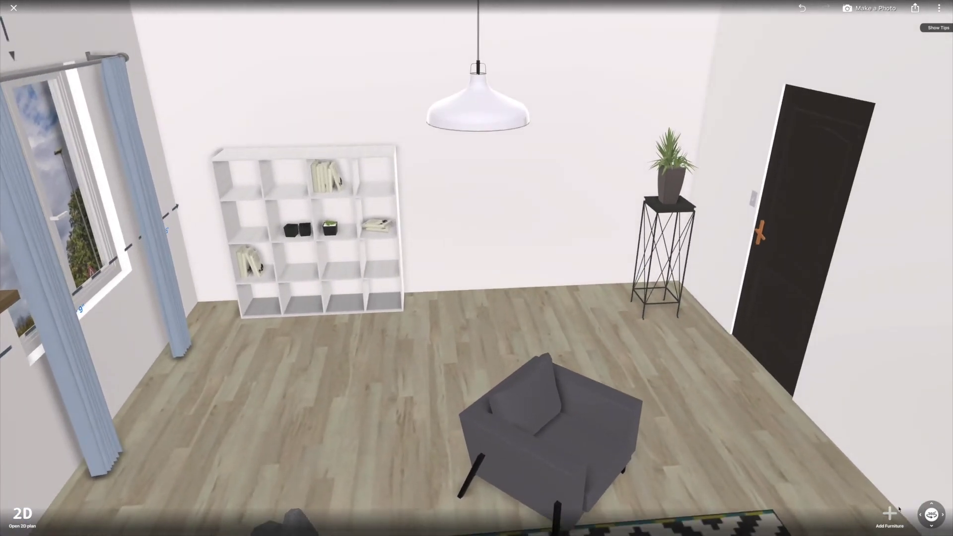
- Browse the coffee table catalog, then return to Living room and bring up furniture search
left_click(890, 513)
left_click(885, 8)
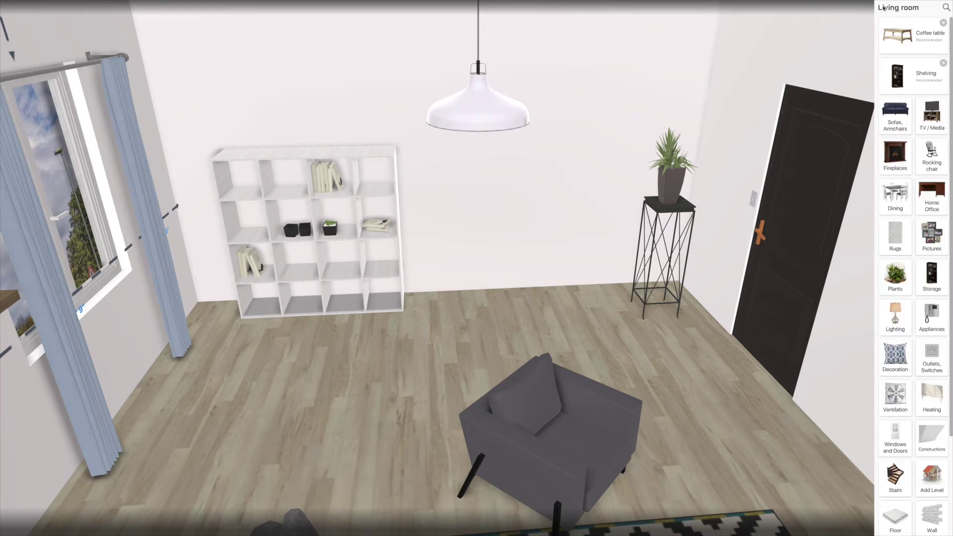
left_click(912, 35)
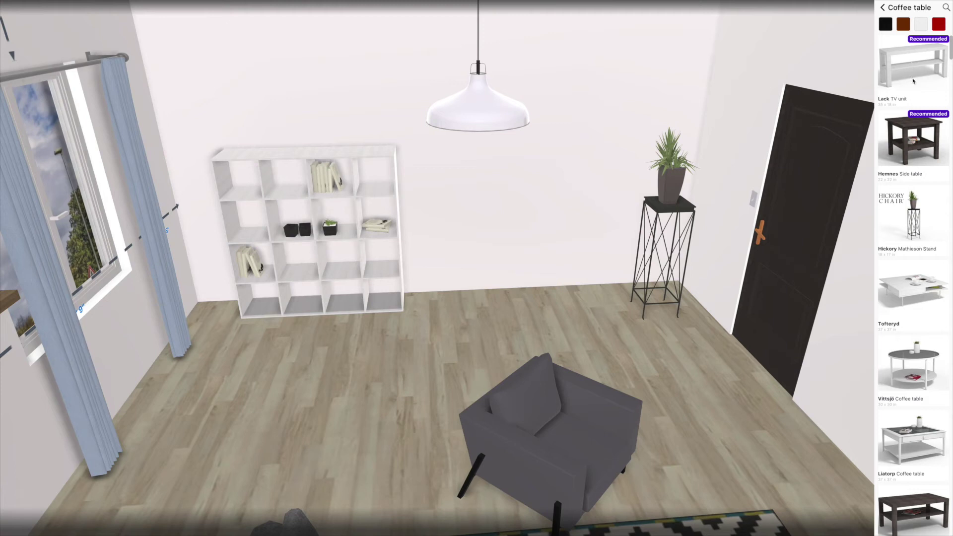
scroll(920, 95, "down", 5)
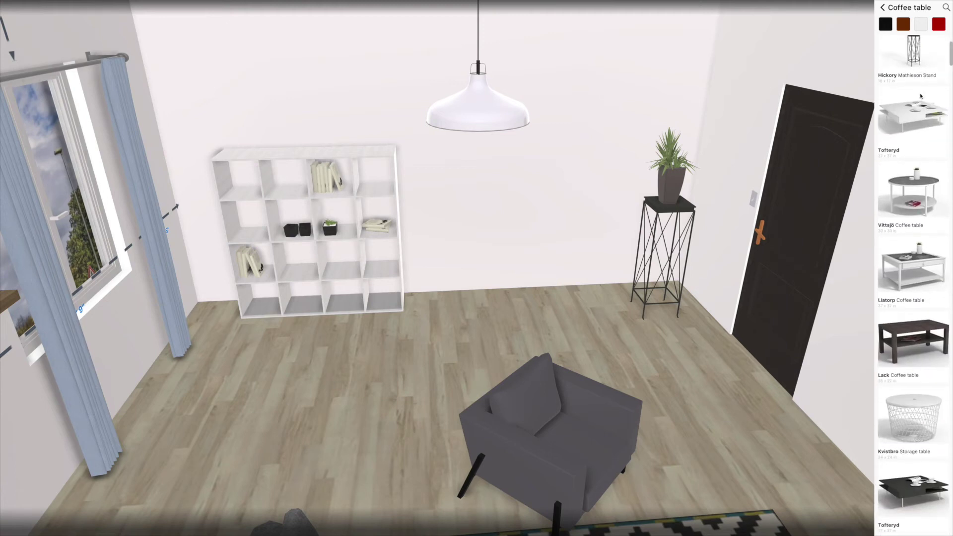
scroll(921, 96, "down", 3)
scroll(921, 95, "down", 3)
scroll(921, 95, "down", 2)
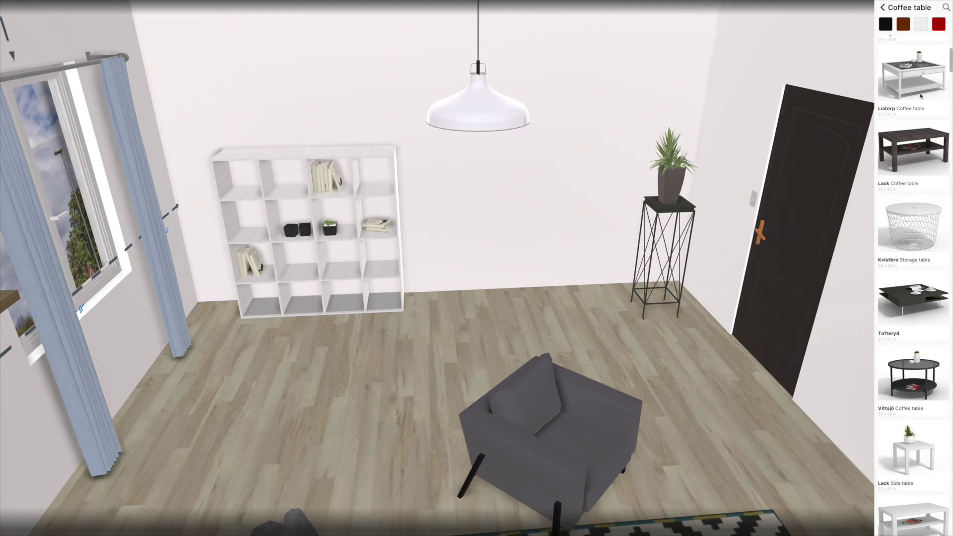
scroll(920, 95, "down", 3)
scroll(920, 95, "down", 1)
left_click(882, 7)
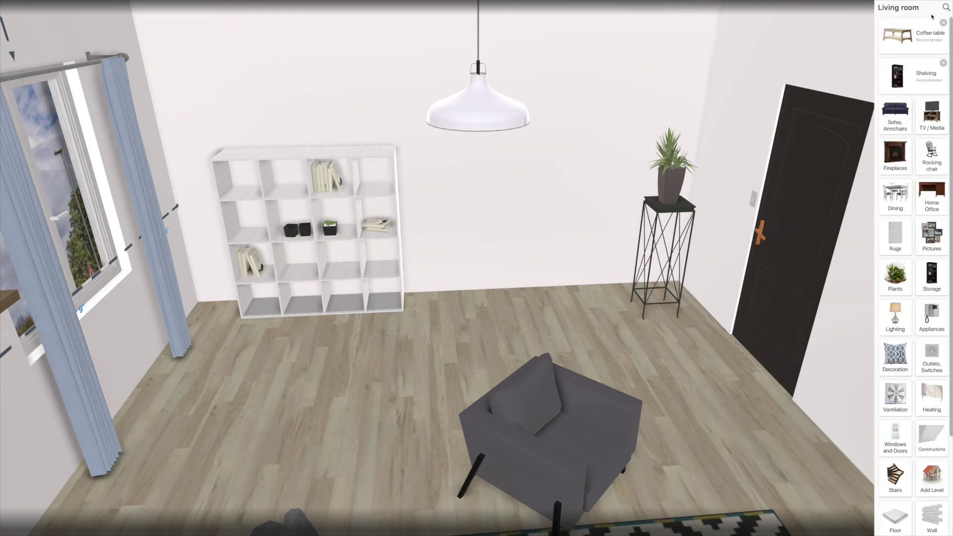
left_click(946, 7)
- Search 'paper waste basket' and drag the white lidded Knodd Bin beside the shelving unit
left_click(512, 270)
type("paper waste basket")
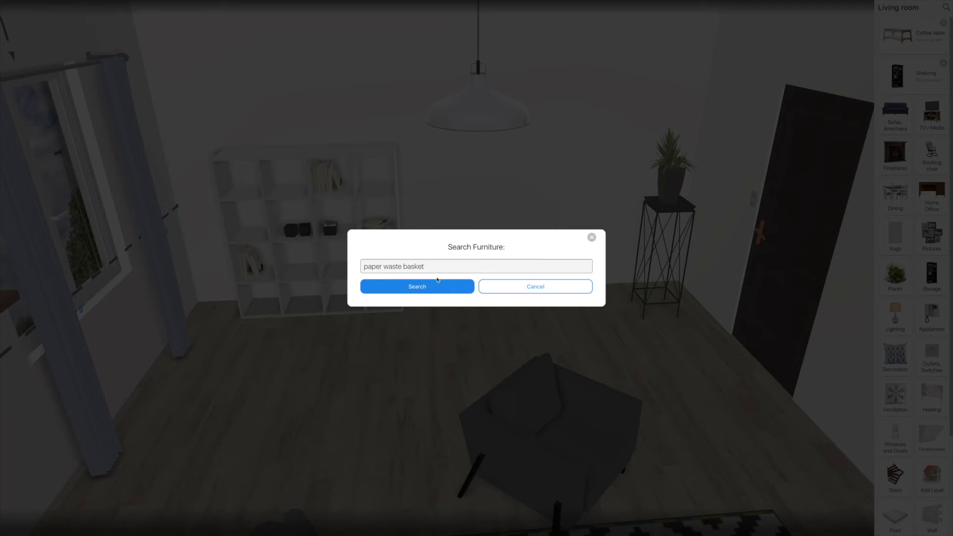
left_click(437, 283)
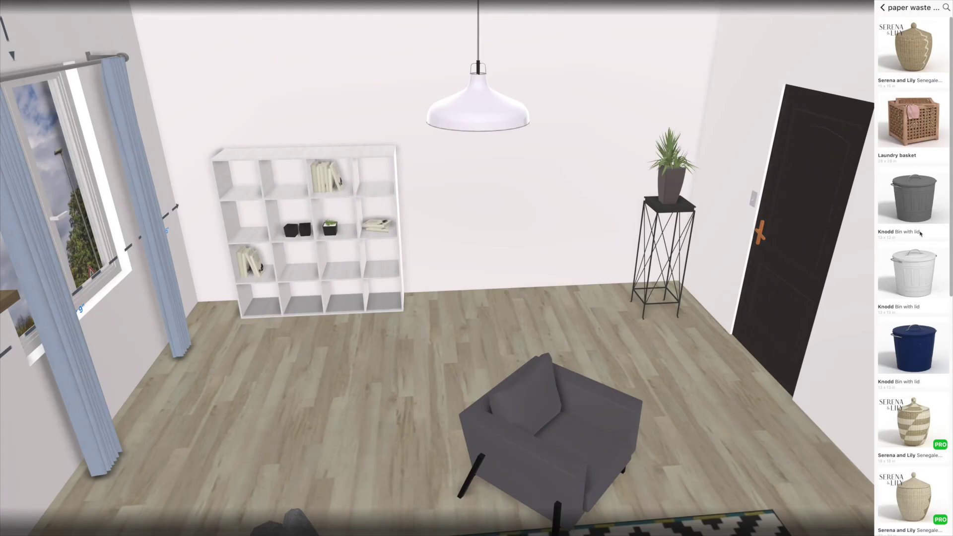
scroll(919, 233, "down", 4)
scroll(921, 234, "up", 3)
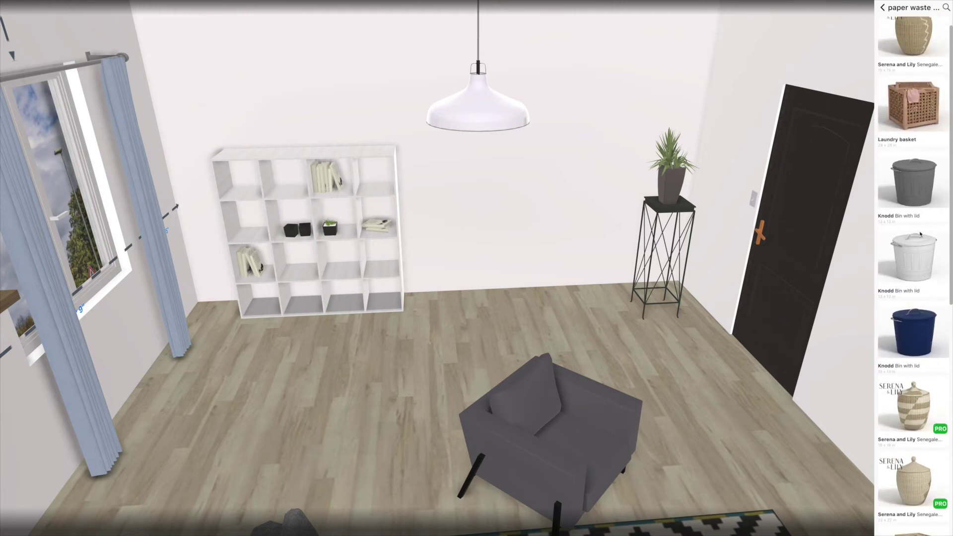
scroll(919, 233, "down", 3)
scroll(920, 234, "up", 5)
scroll(920, 233, "up", 5)
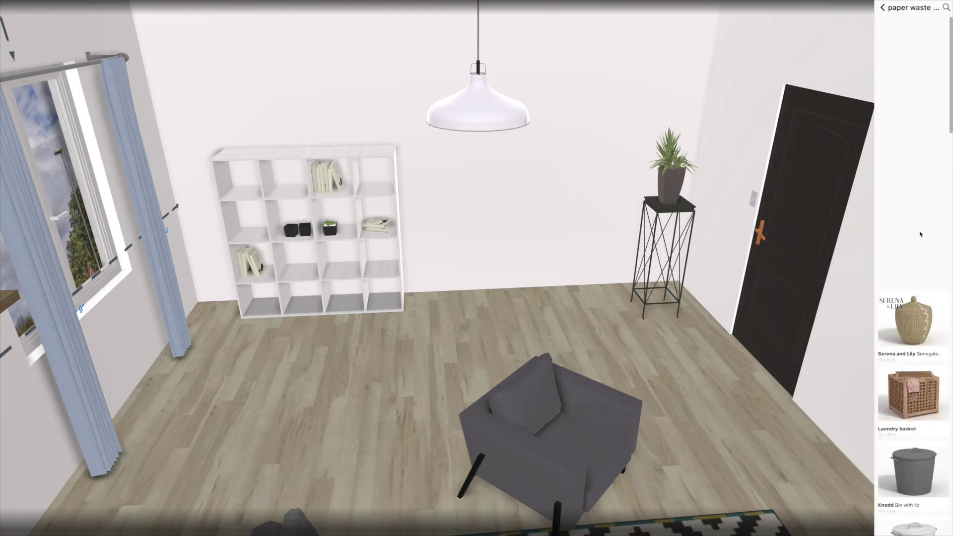
scroll(920, 233, "down", 5)
mouse_move(914, 266)
left_mouse_down()
mouse_move(461, 313)
mouse_move(428, 286)
left_mouse_up()
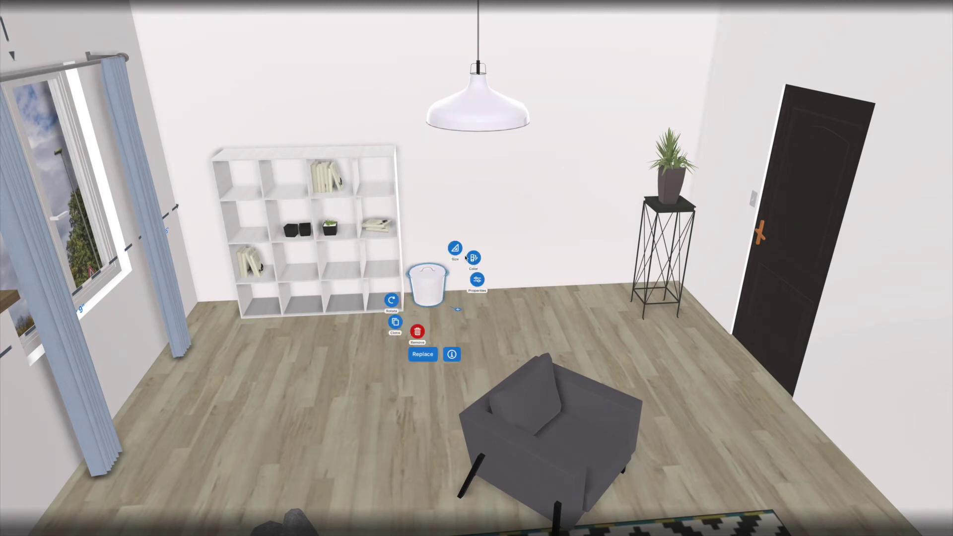
left_click(472, 258)
left_click(431, 513)
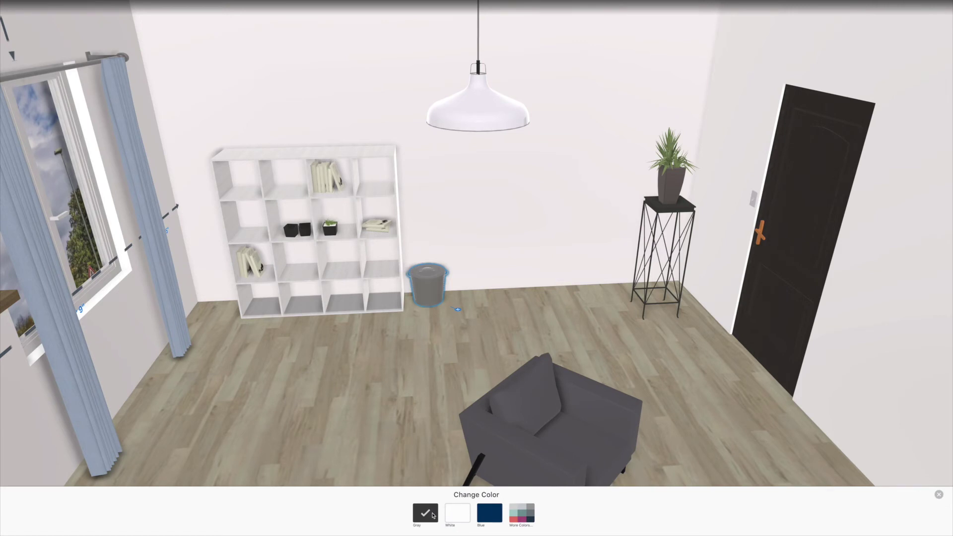
left_click(490, 513)
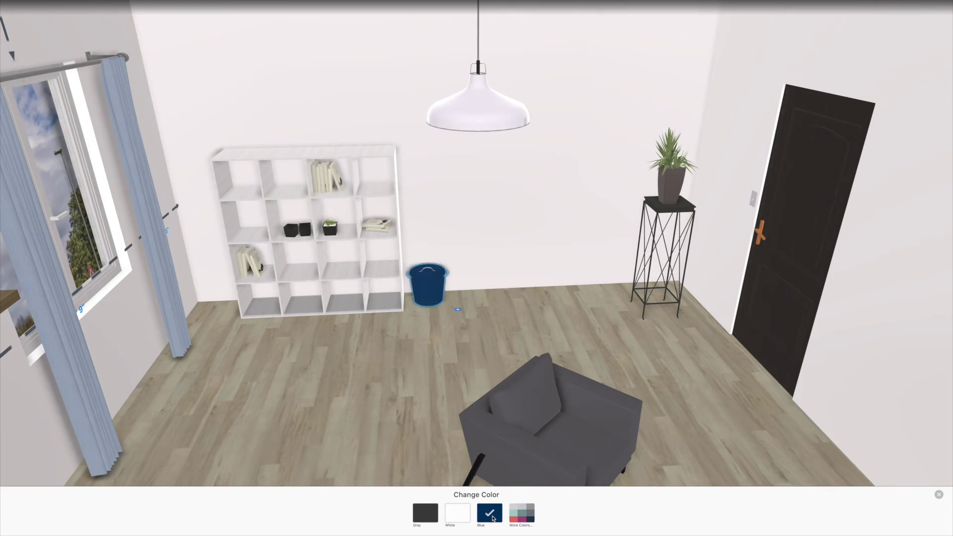
left_click(492, 383)
left_click(420, 276)
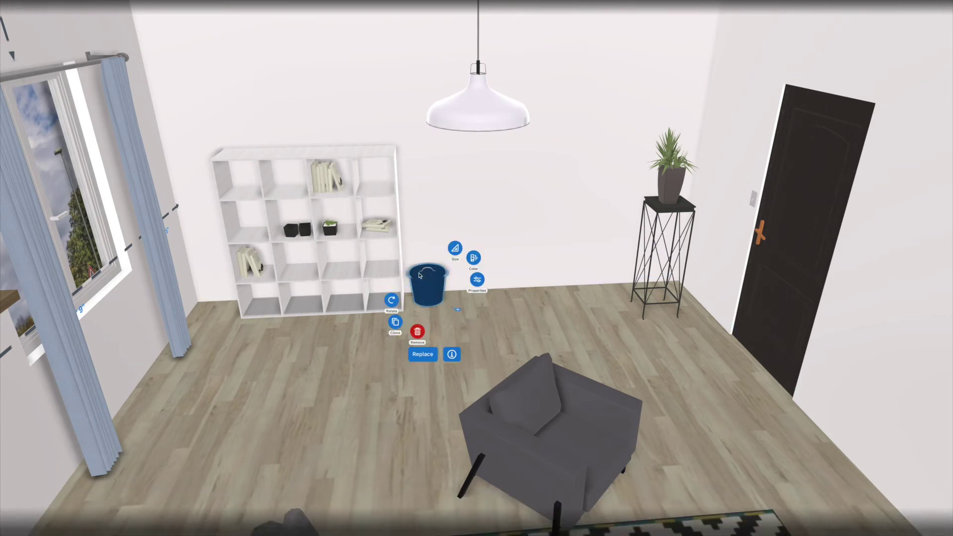
left_click(392, 301)
left_click(392, 301)
left_click(472, 322)
left_click(445, 294)
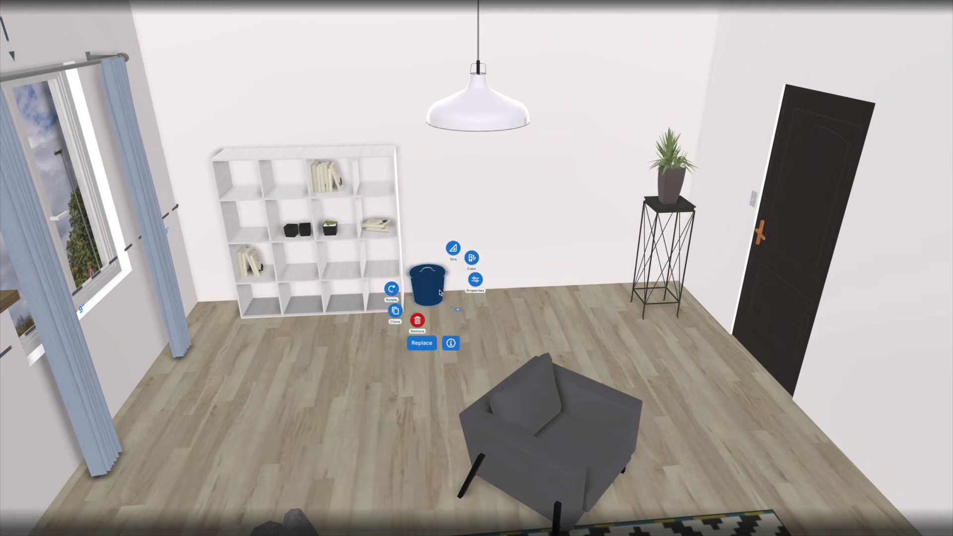
left_click(419, 284)
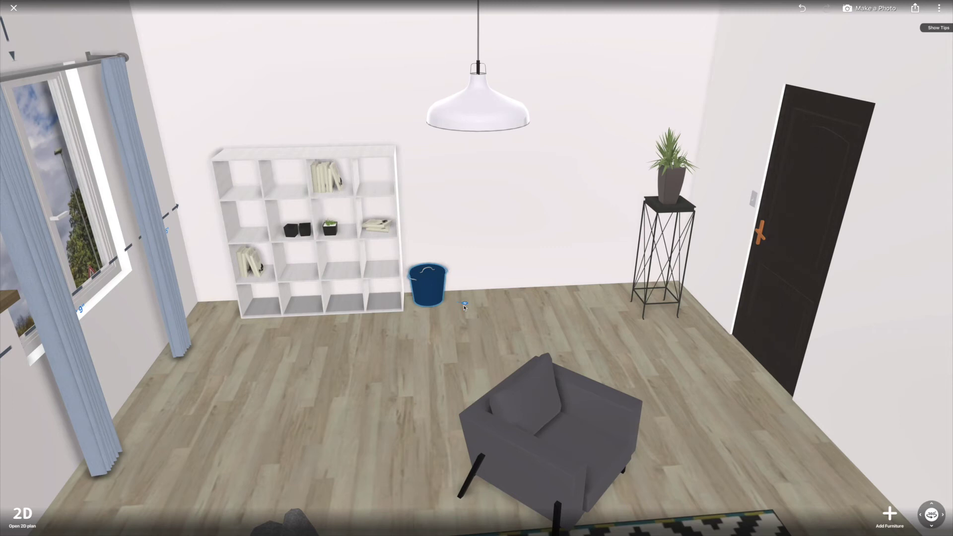
left_click(465, 305)
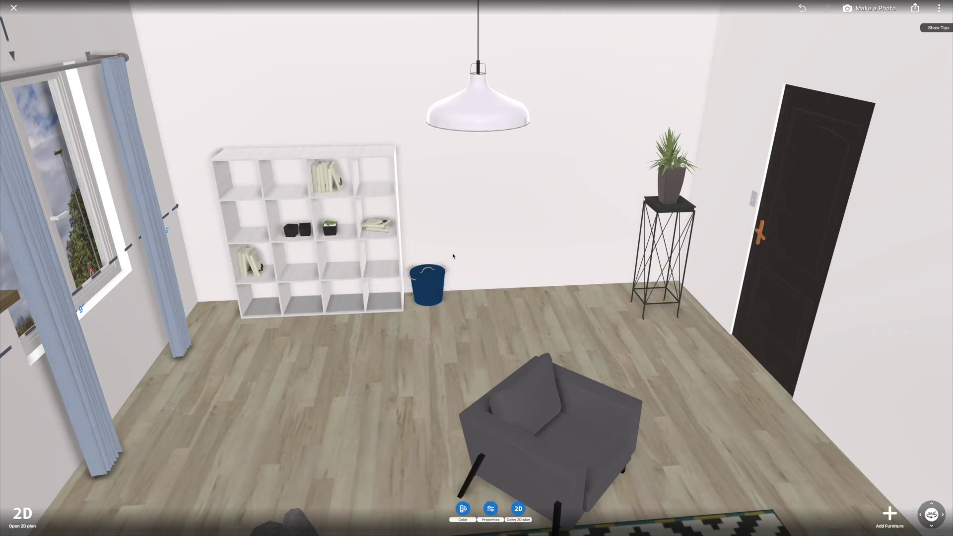
left_click(463, 509)
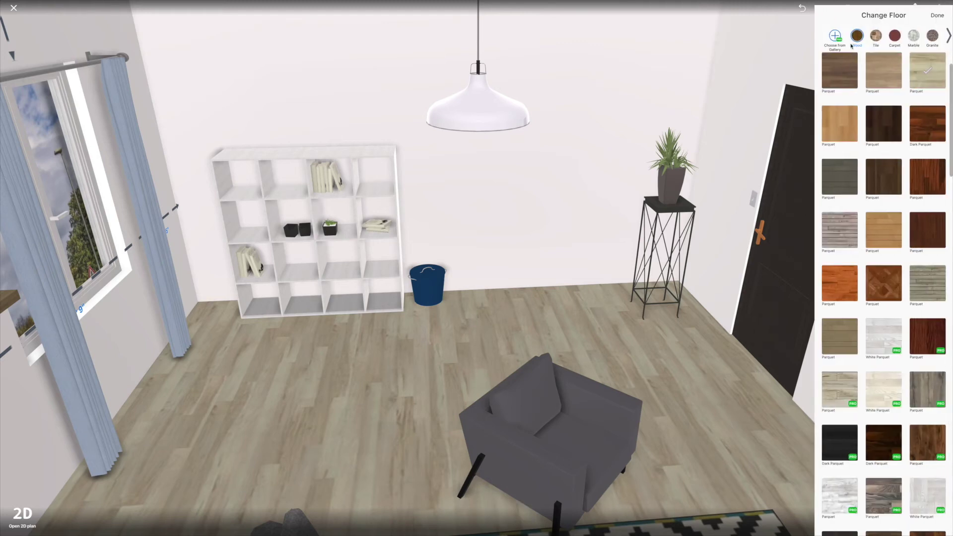
- Select the back wall, try brick and grey textile wallpaper, then apply Blackboard
left_click(935, 16)
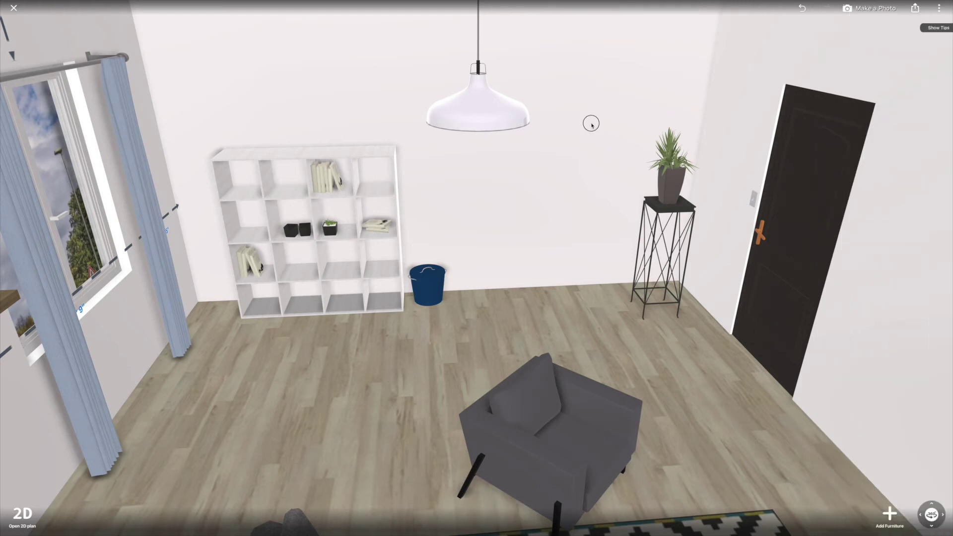
left_click(591, 123)
left_click(558, 20)
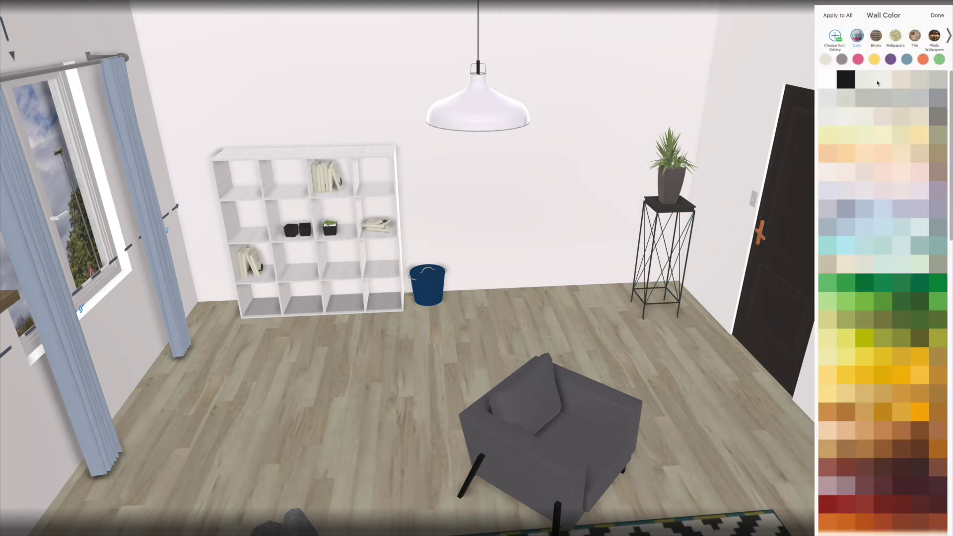
left_click(876, 37)
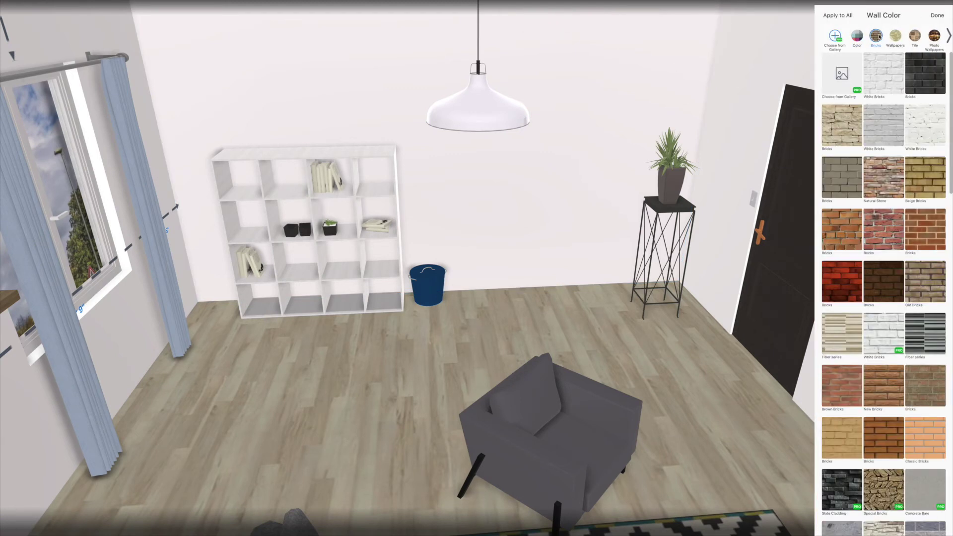
left_click(894, 35)
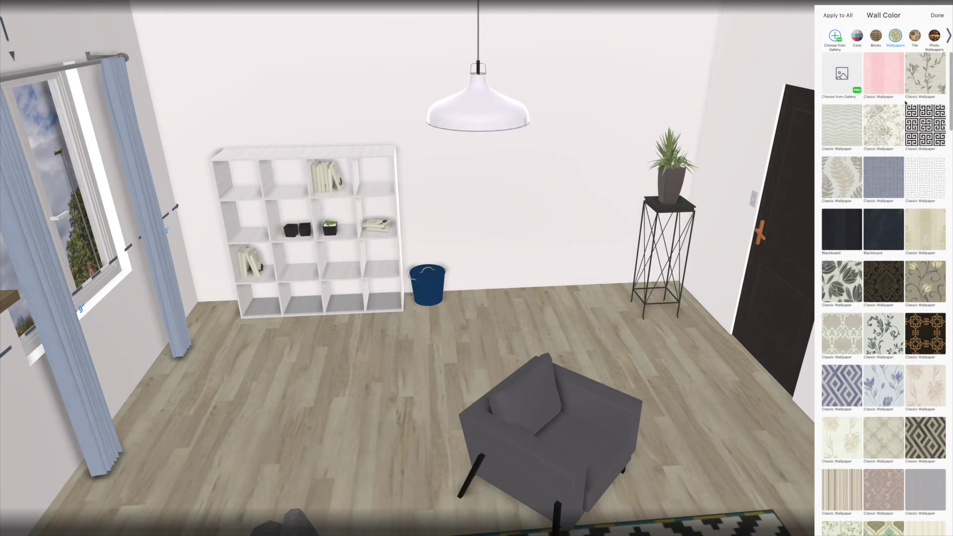
scroll(893, 133, "down", 3)
scroll(893, 133, "down", 2)
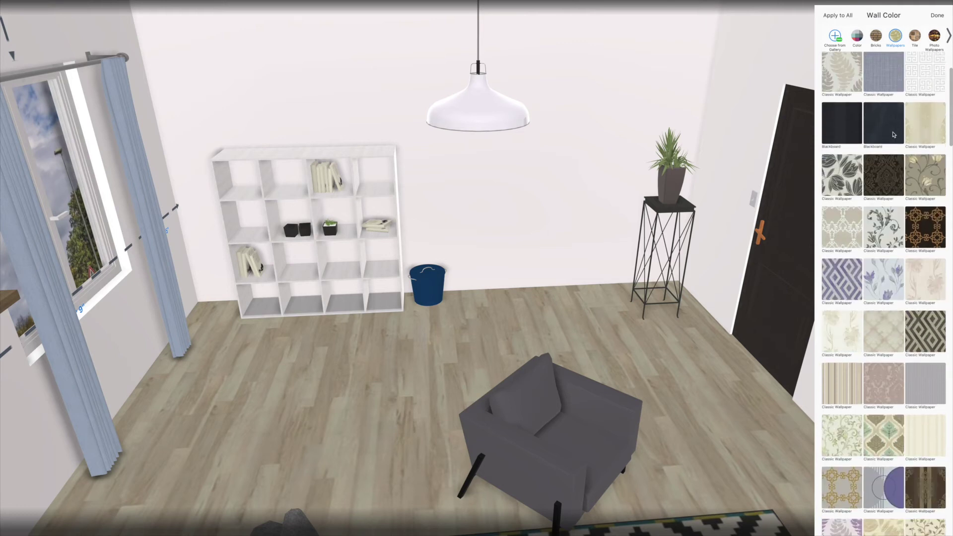
scroll(893, 132, "down", 3)
scroll(893, 132, "down", 3)
scroll(893, 132, "down", 3)
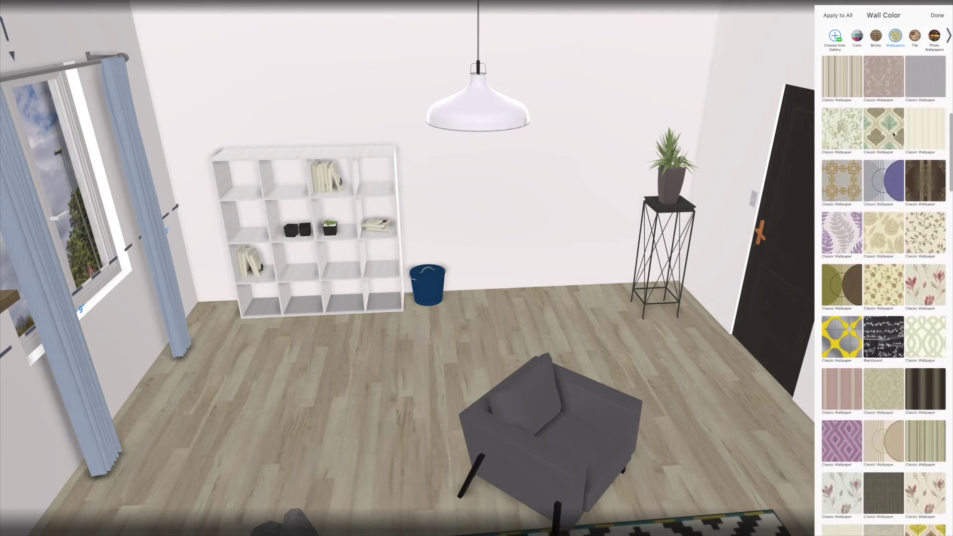
scroll(894, 133, "down", 2)
scroll(893, 133, "down", 4)
scroll(893, 133, "down", 1)
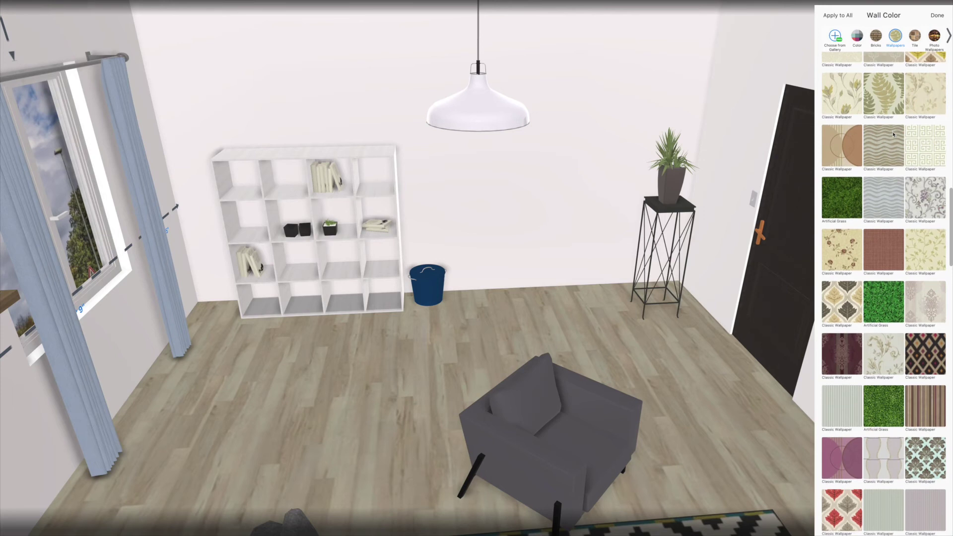
left_click(893, 132)
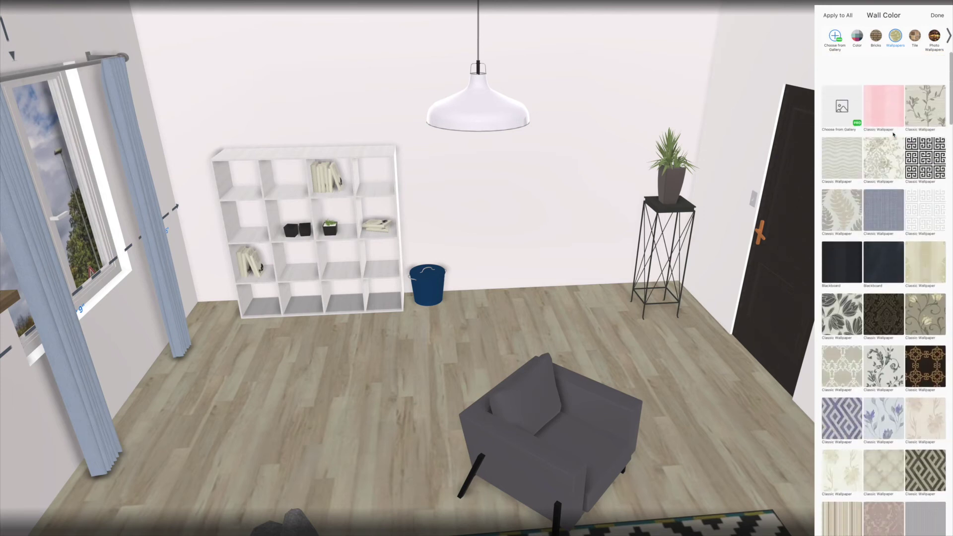
scroll(893, 132, "down", 2)
scroll(893, 133, "down", 2)
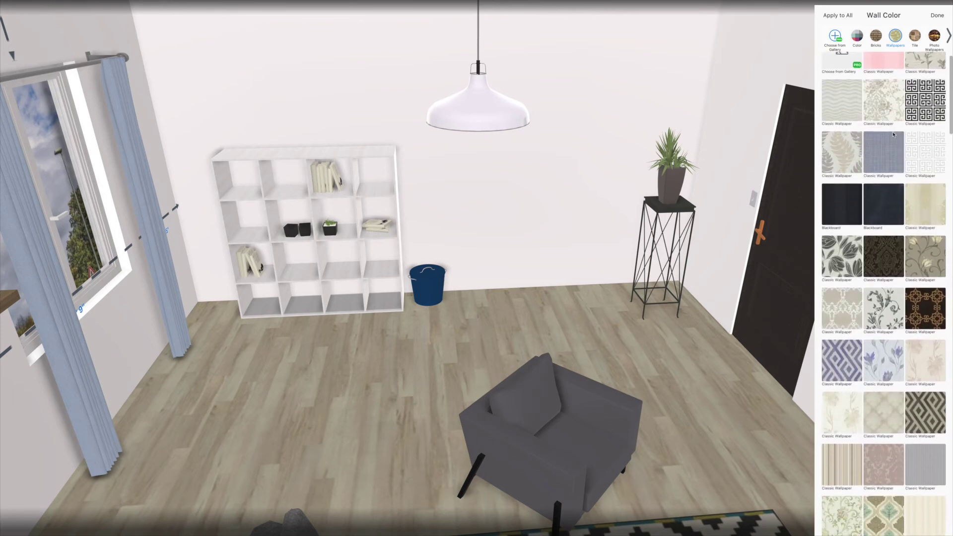
left_click(890, 151)
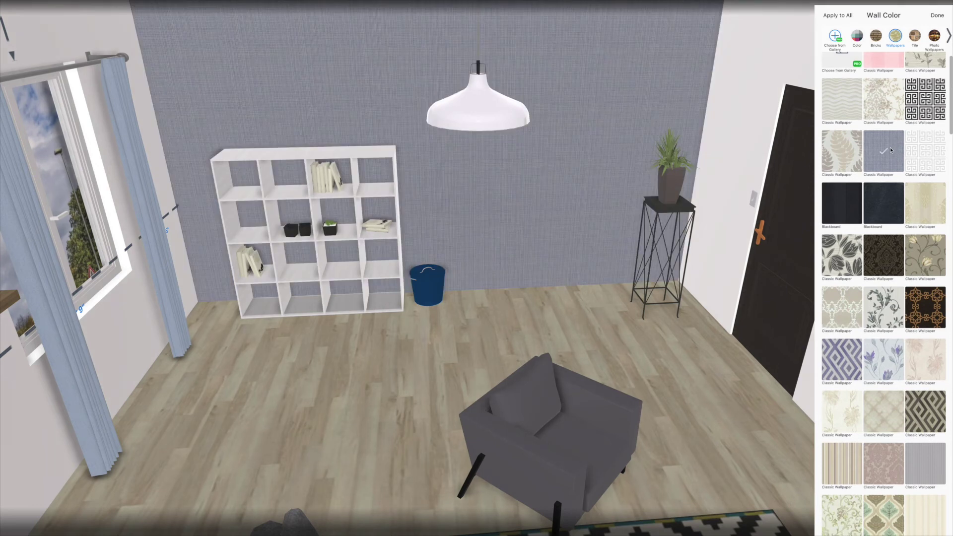
scroll(890, 150, "up", 1)
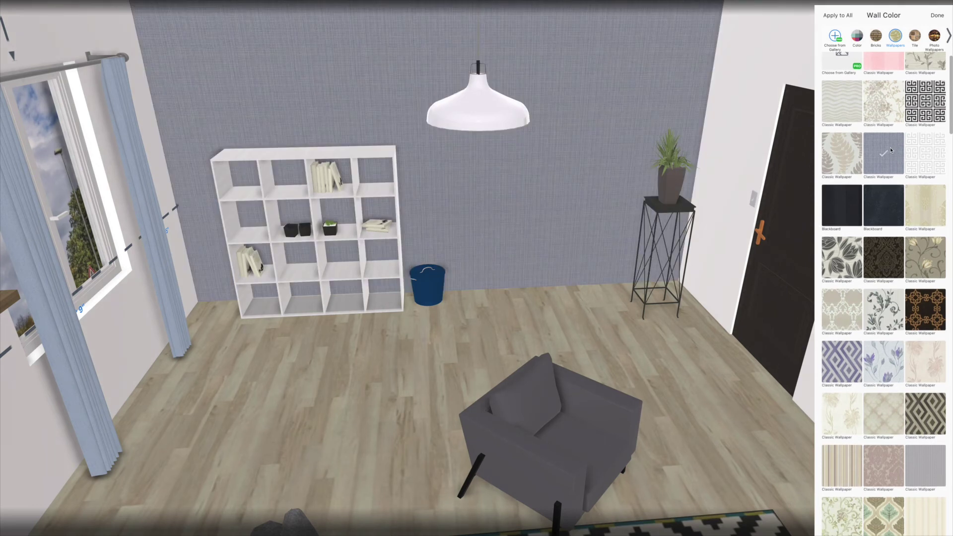
scroll(885, 140, "up", 1)
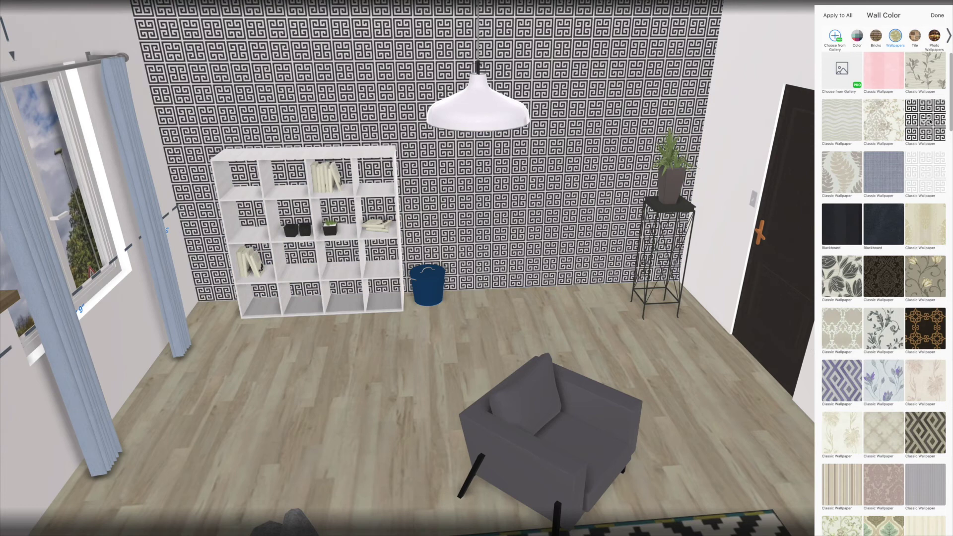
left_click(887, 212)
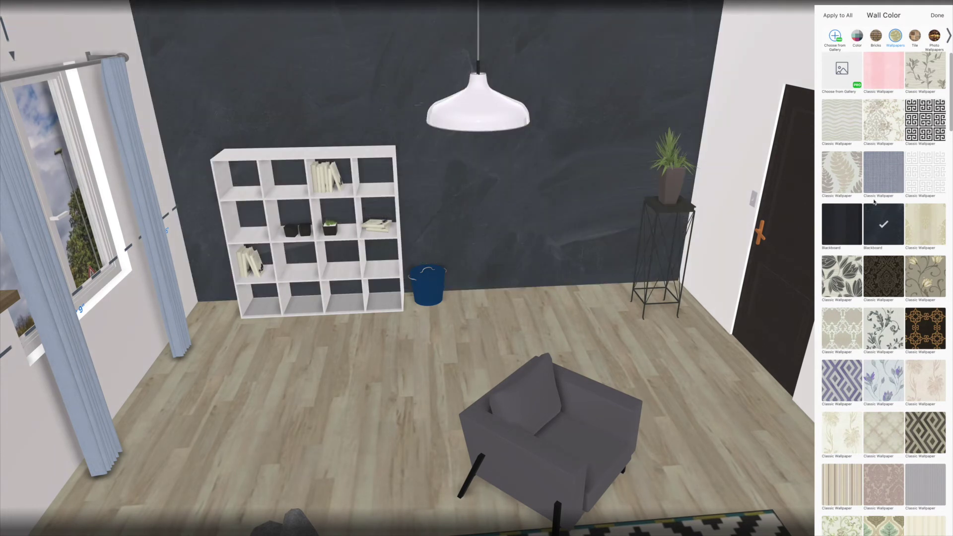
left_click(937, 16)
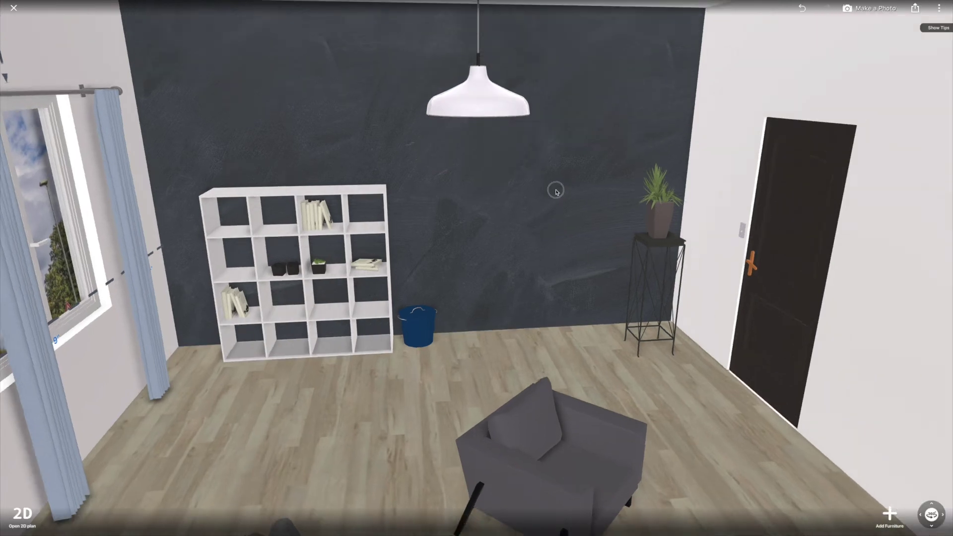
left_click_drag(546, 187, 546, 240)
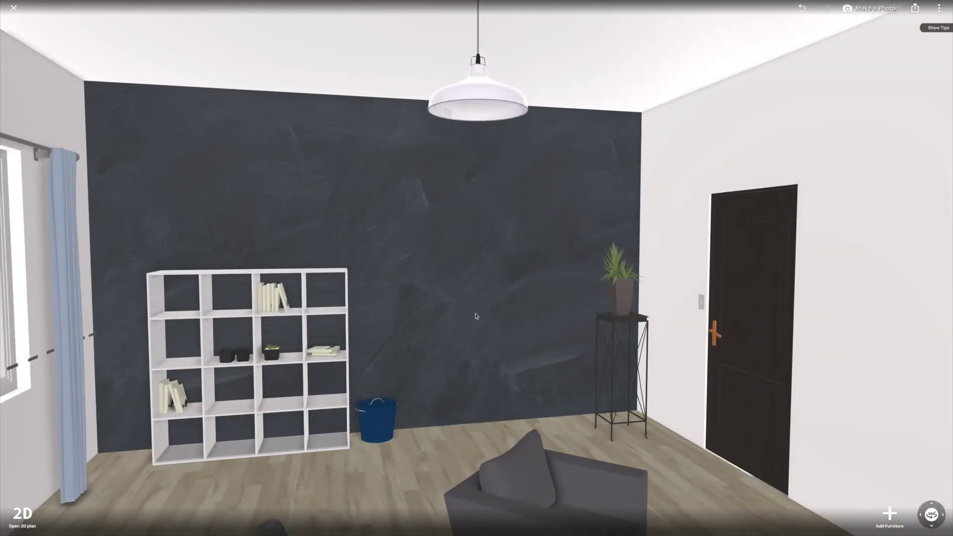
scroll(474, 316, "down", 1)
- Hang the Ferns picture from Living room > Pictures on the blackboard wall, facing the sofa after
left_click(889, 514)
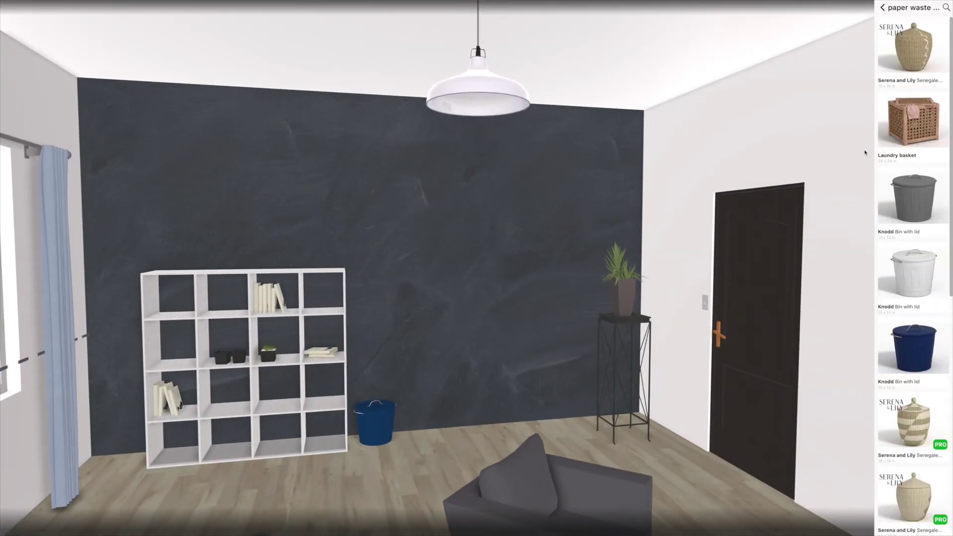
left_click(882, 7)
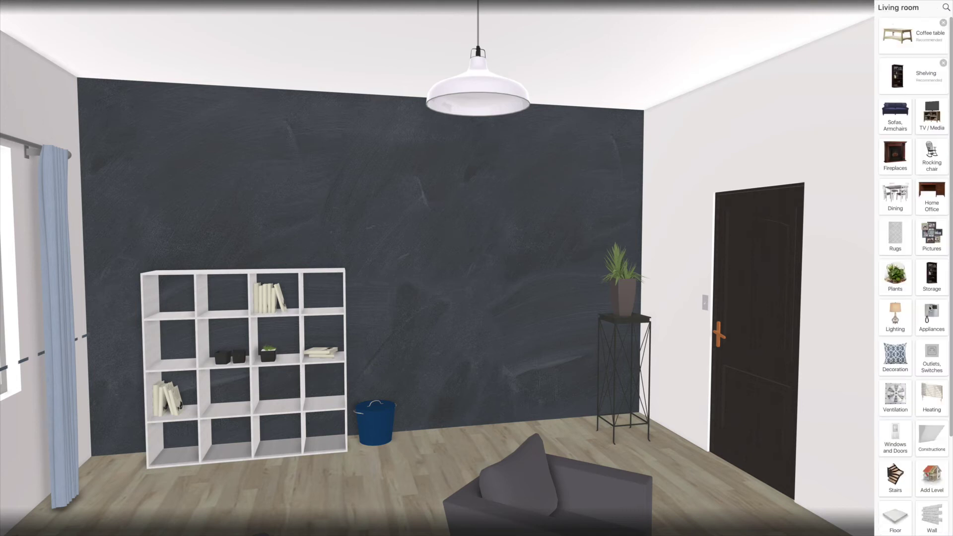
left_click(931, 234)
scroll(941, 230, "down", 4)
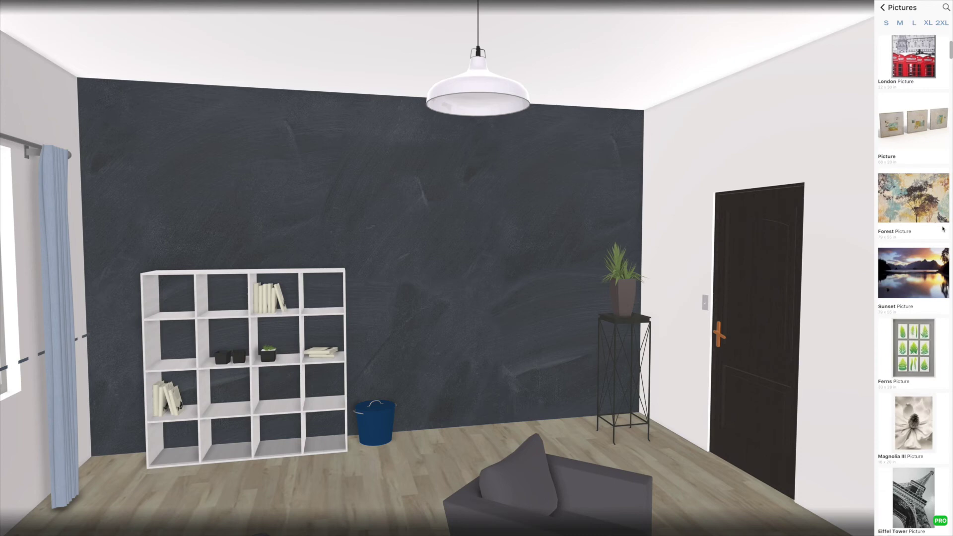
left_click(921, 341)
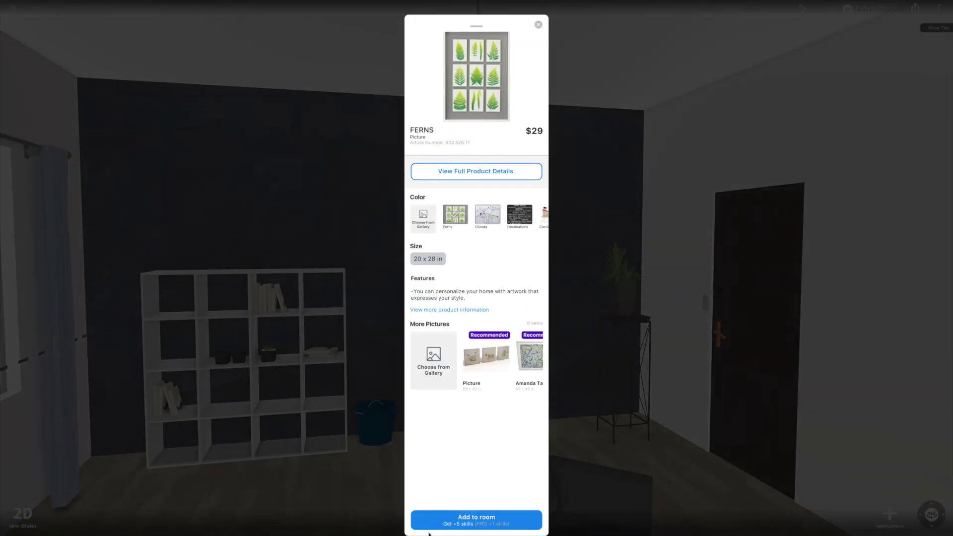
left_click(468, 522)
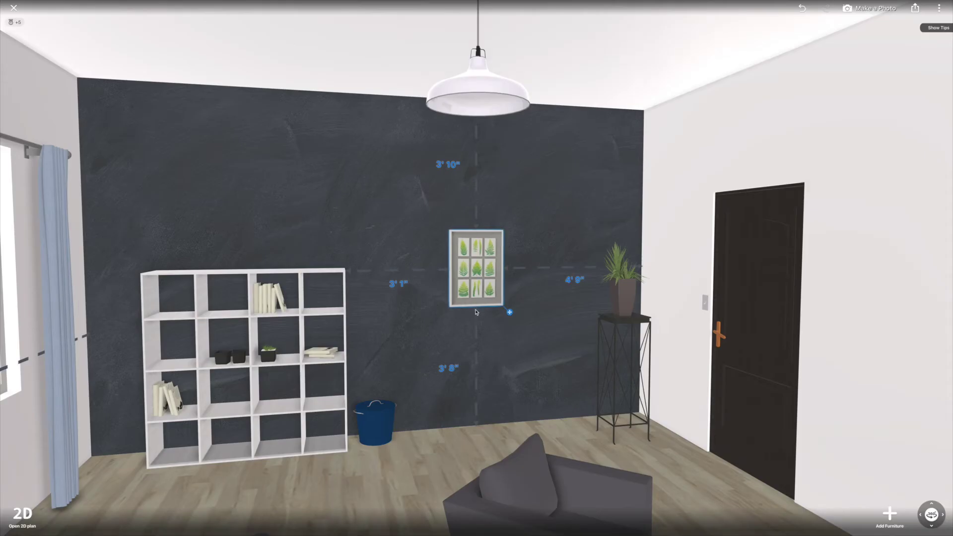
left_click(522, 352)
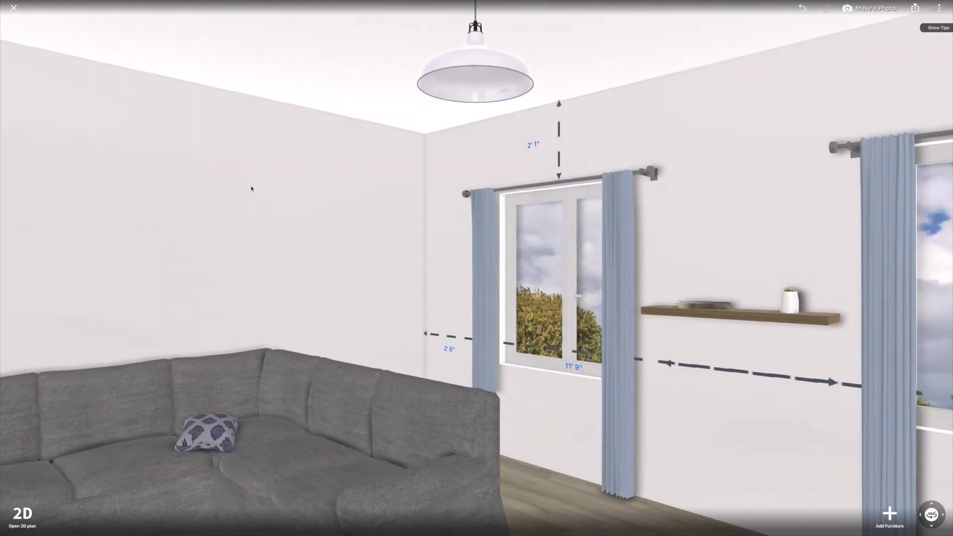
left_click_drag(450, 253, 429, 202)
left_click_drag(357, 170, 446, 171)
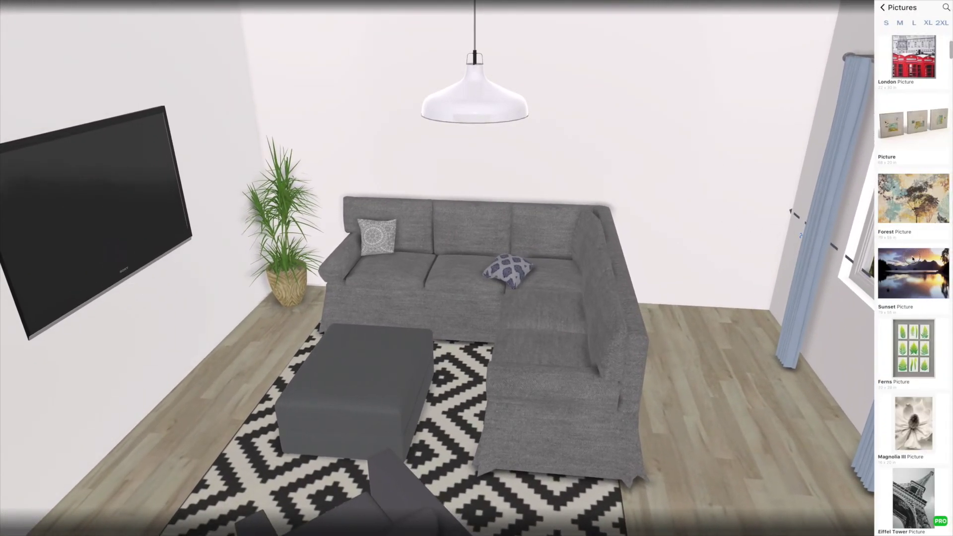
- Add the Sunset picture and drag it onto the wall above the sectional sofa
left_click(913, 271)
left_click(524, 521)
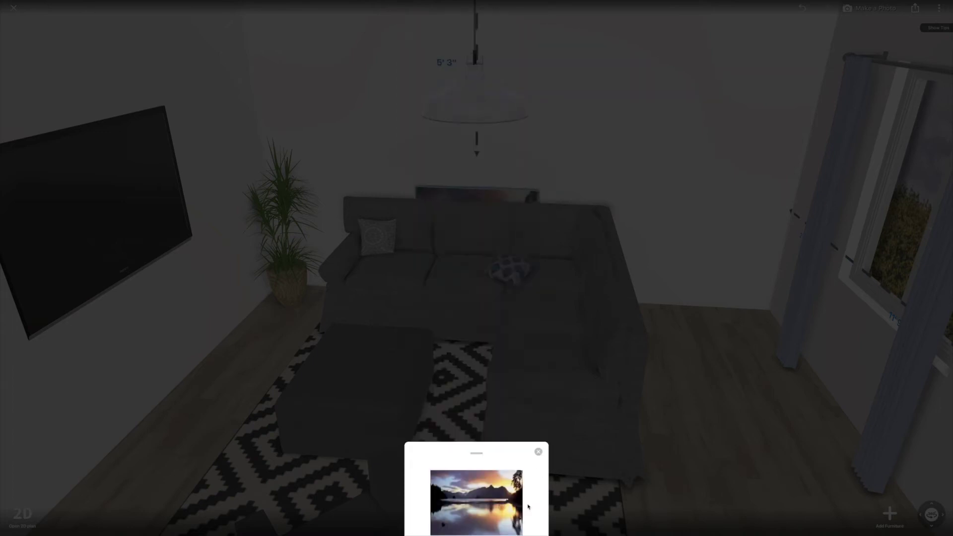
scroll(536, 117, "up", 3)
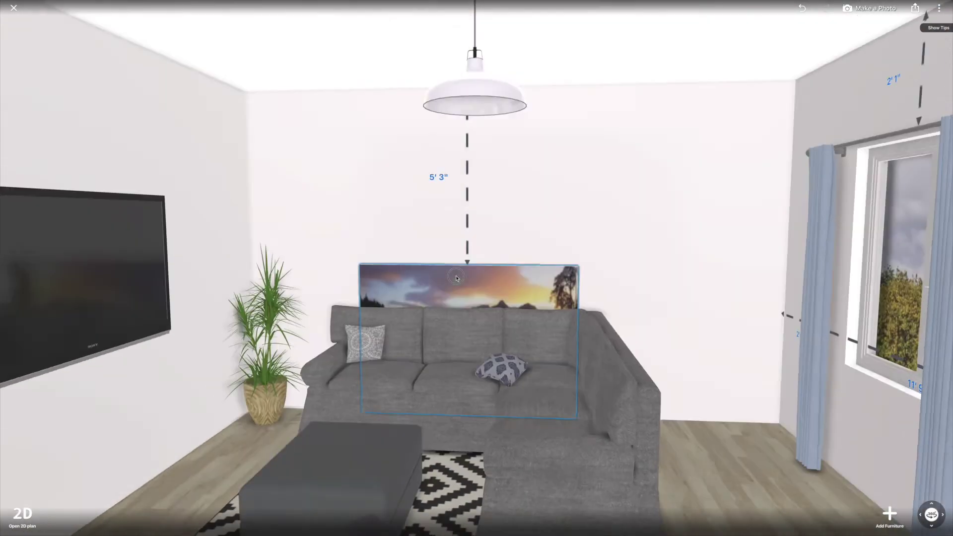
left_click_drag(461, 292, 529, 154)
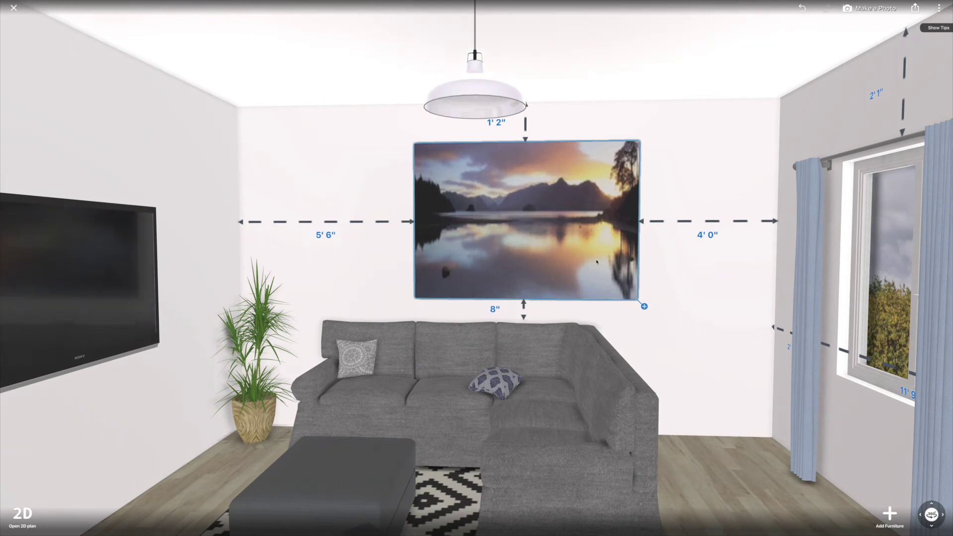
left_click(689, 319)
mouse_move(629, 322)
left_mouse_down()
mouse_move(404, 312)
mouse_move(419, 239)
mouse_move(231, 326)
left_mouse_up()
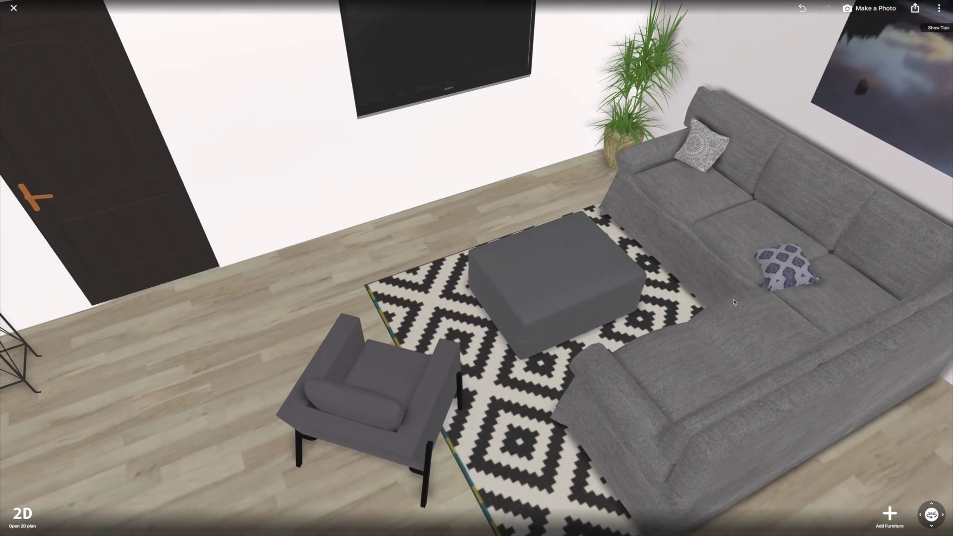
- Add the BILLY bookshelf from Living room > Shelving beside the TV
left_click(888, 514)
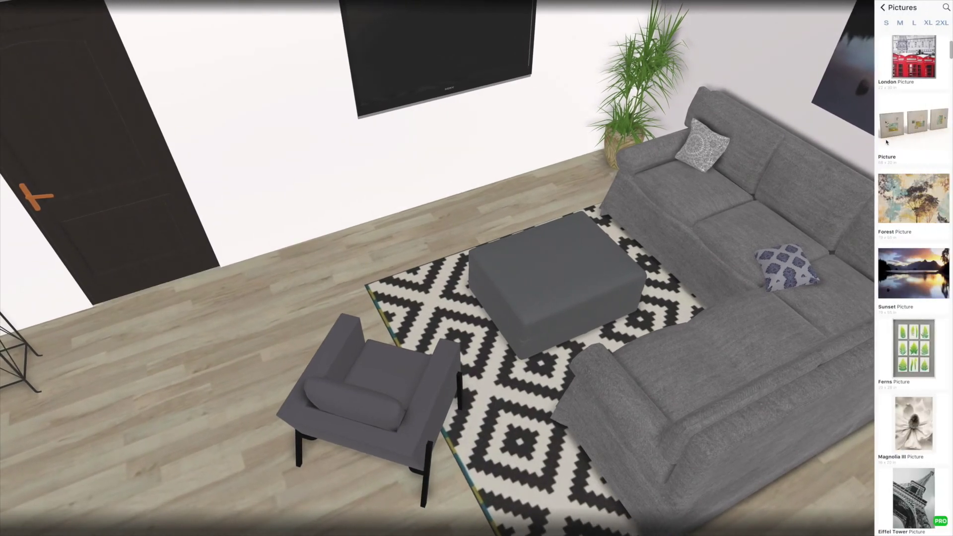
left_click(884, 8)
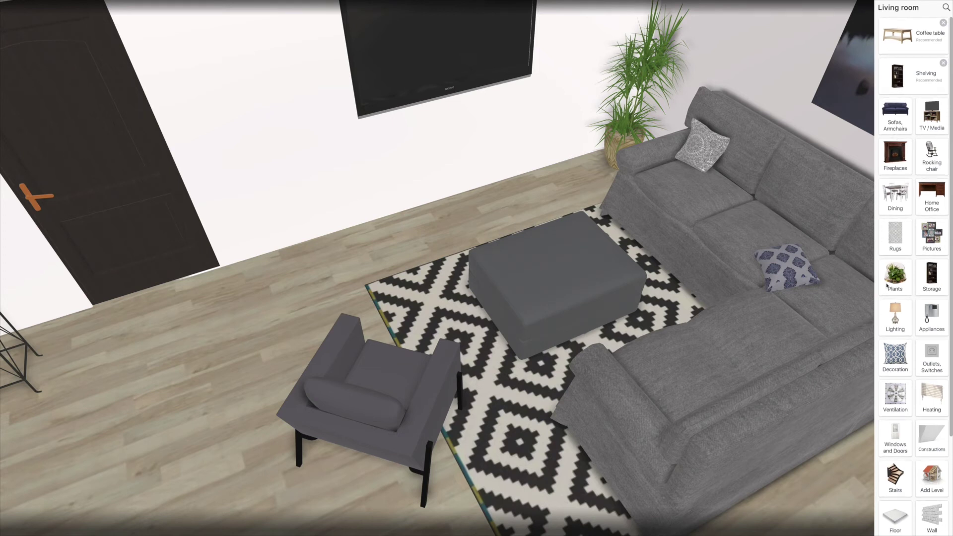
left_click(897, 75)
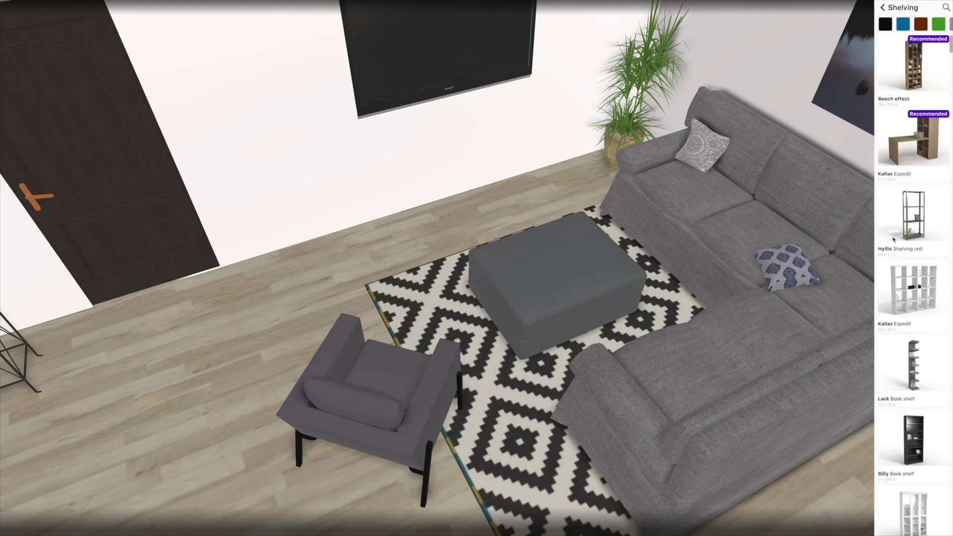
scroll(893, 240, "down", 3)
scroll(945, 225, "down", 5)
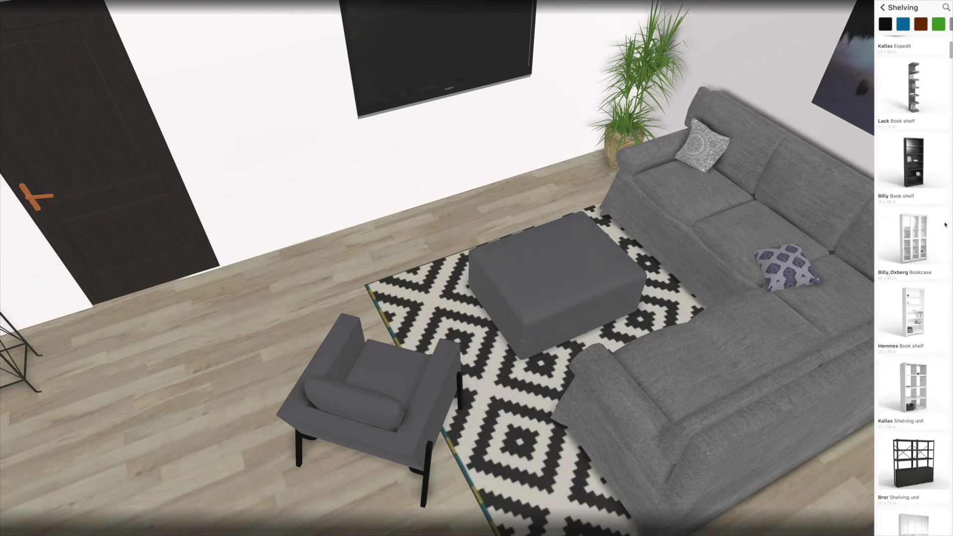
scroll(938, 222, "down", 5)
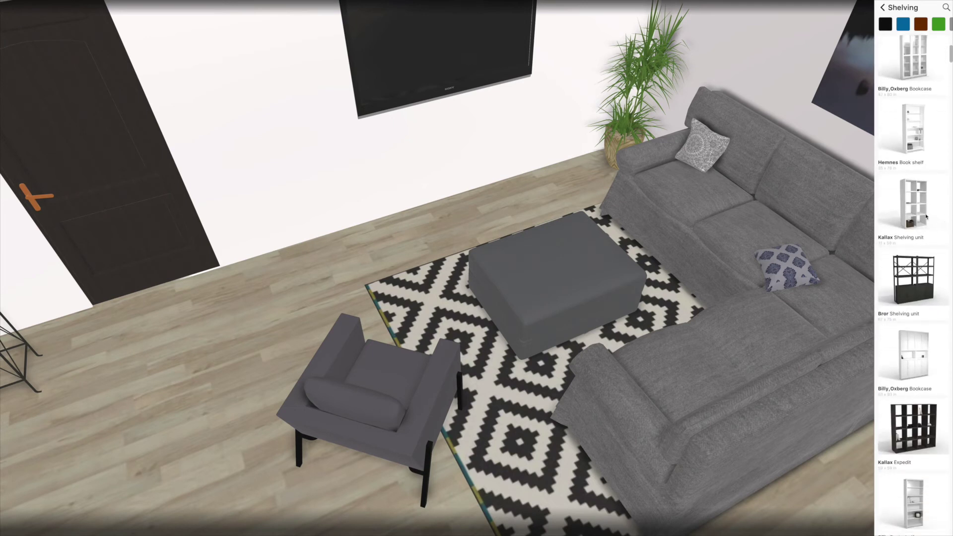
scroll(927, 216, "down", 5)
scroll(923, 253, "down", 5)
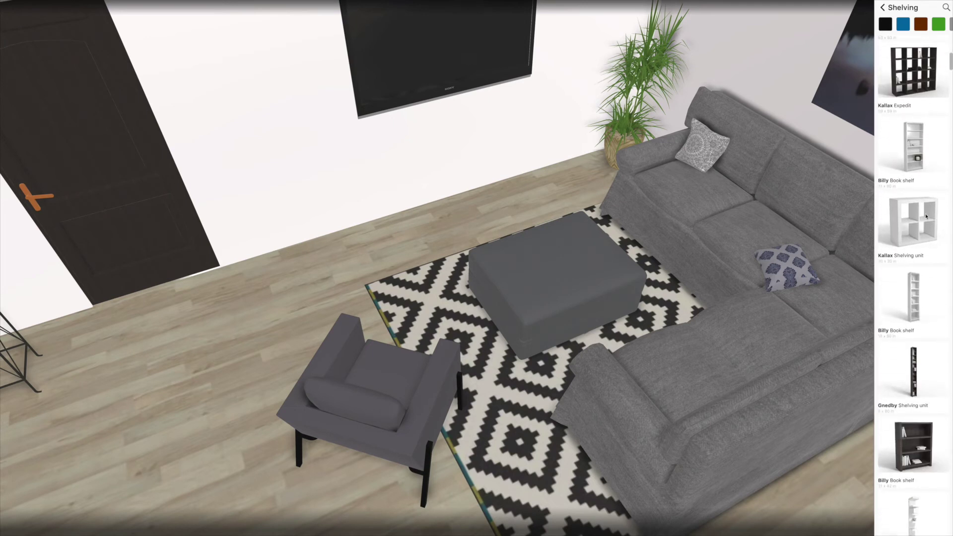
left_click(919, 285)
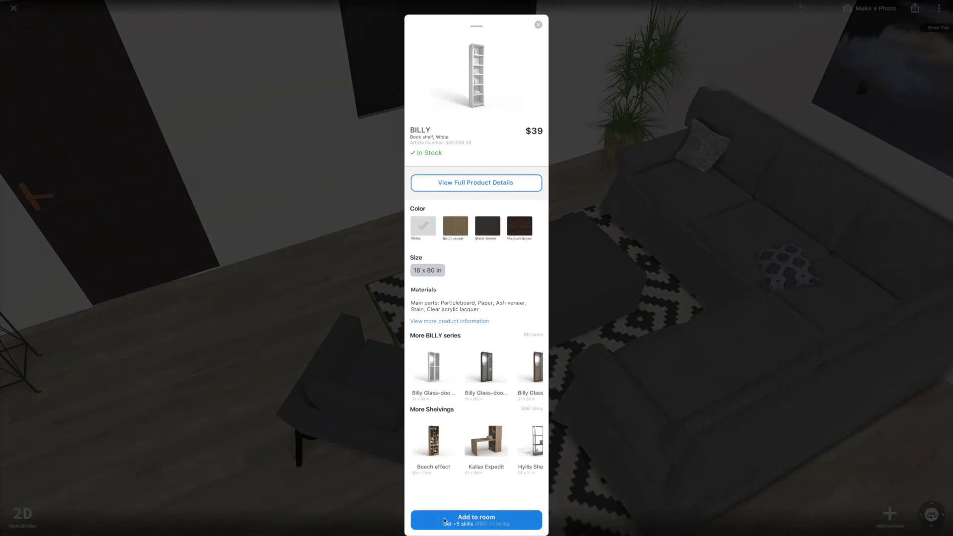
left_click(445, 520)
left_click_drag(469, 199, 535, 295)
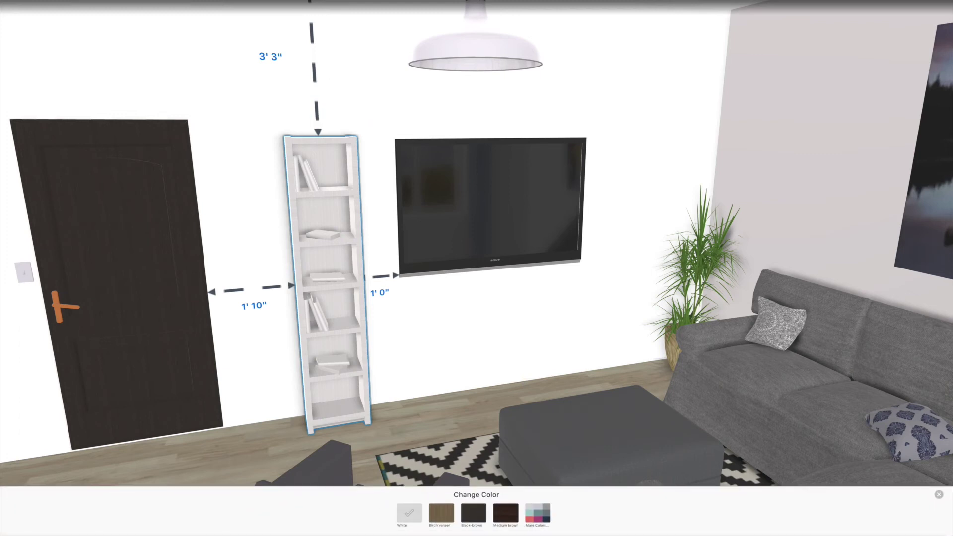
- Give the bookshelf a birch veneer finish after trying black-brown and medium brown
left_click(450, 513)
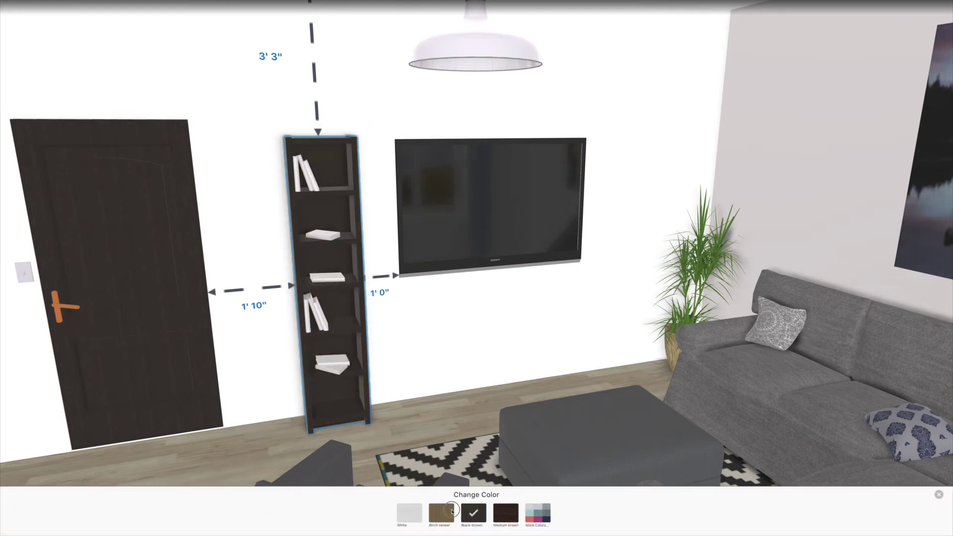
left_click(450, 513)
left_click(507, 516)
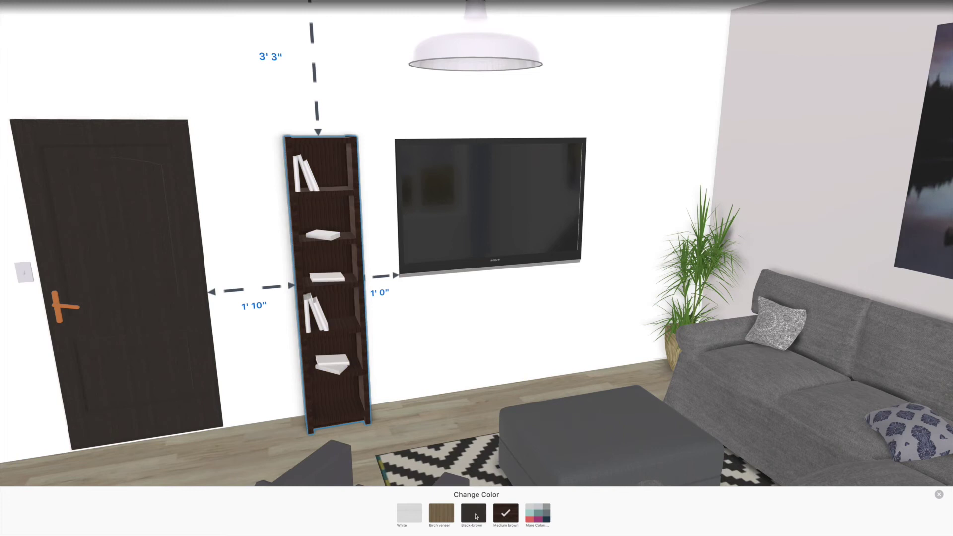
left_click(448, 514)
left_click(434, 421)
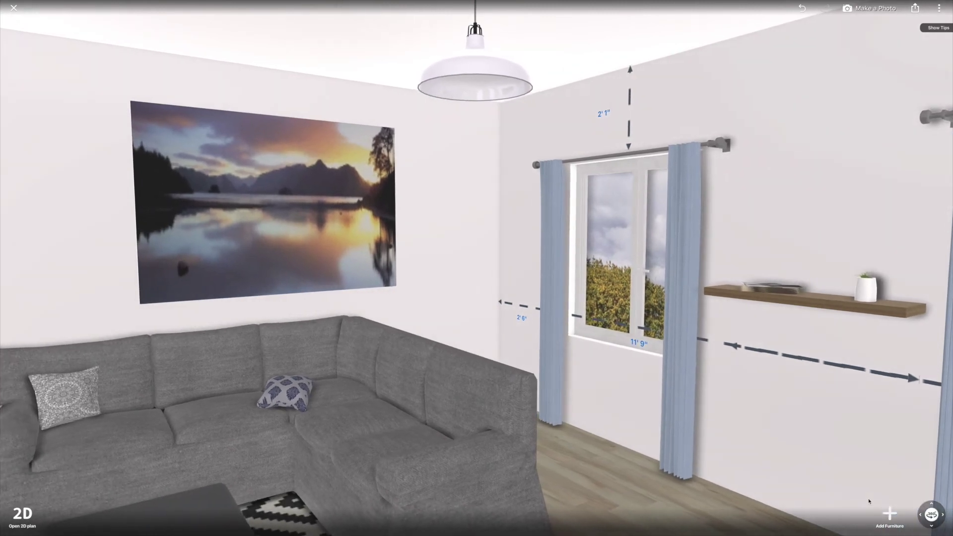
- Drag the seated Man from Decoration > Characters onto the grey sectional sofa
left_click(888, 514)
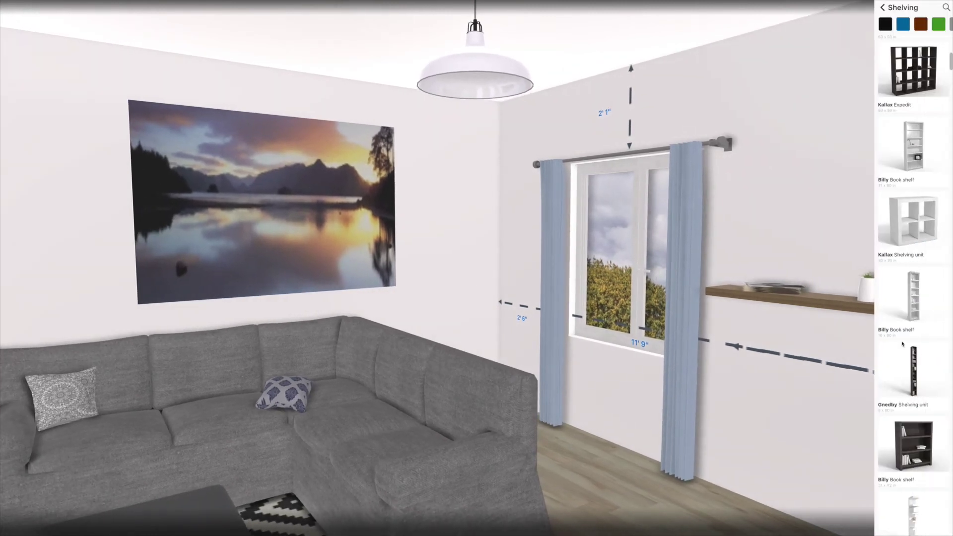
left_click(883, 7)
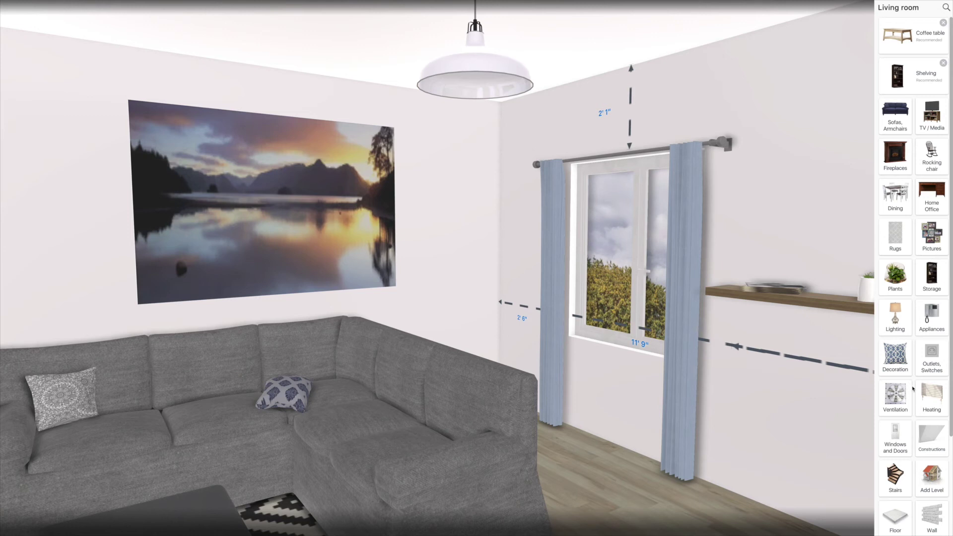
left_click(896, 364)
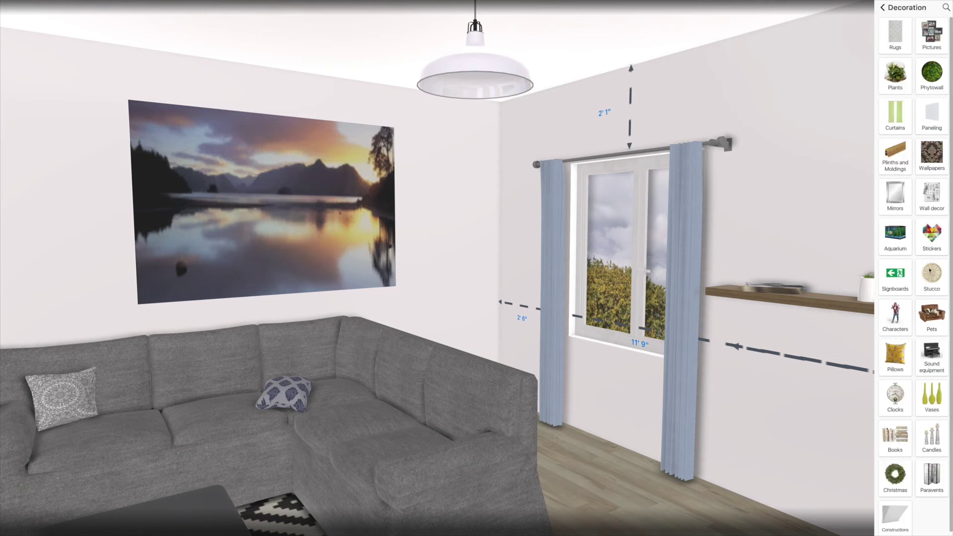
left_click(901, 322)
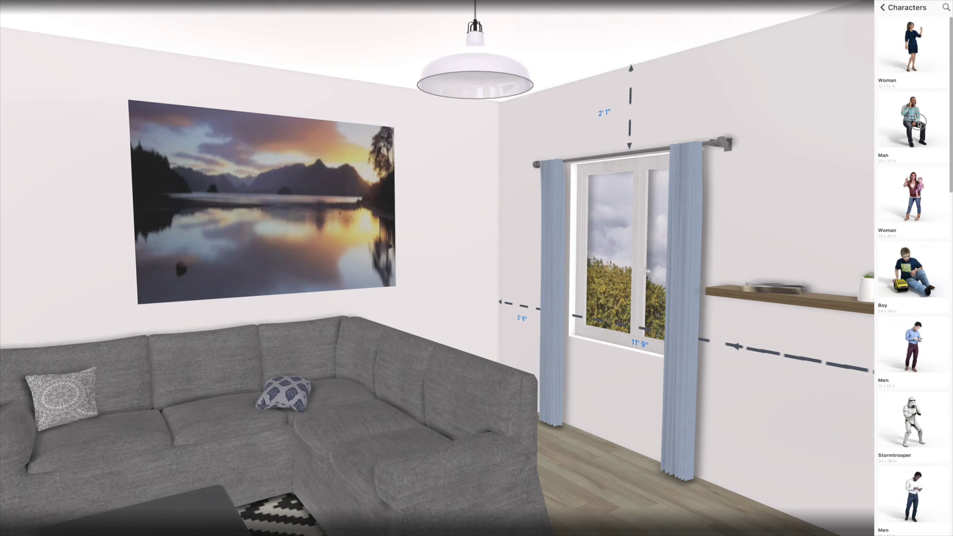
mouse_move(912, 346)
left_mouse_down()
mouse_move(307, 414)
mouse_move(228, 393)
left_mouse_up()
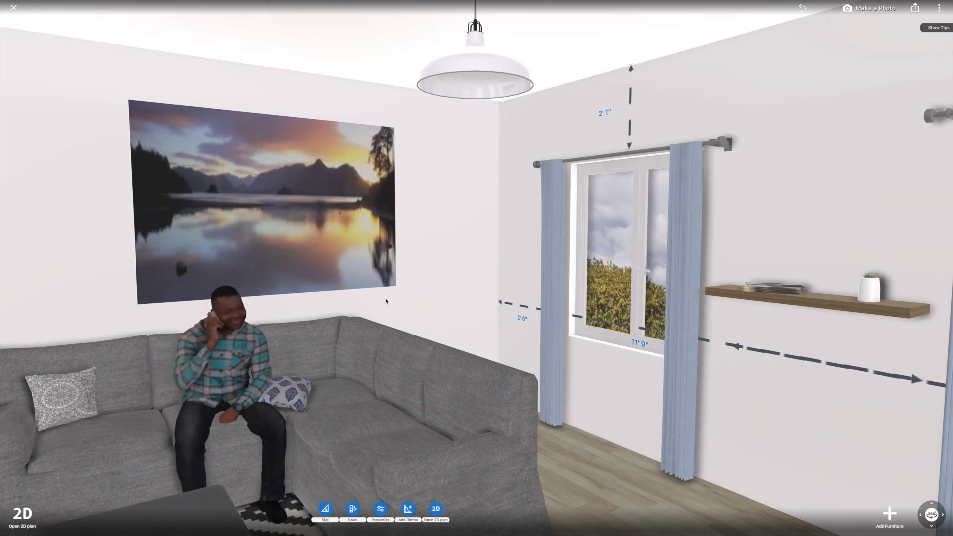
- View the sofa and TV wall, deselect the man, and start a realistic room photo
mouse_move(380, 318)
left_mouse_down()
mouse_move(692, 238)
mouse_move(646, 137)
mouse_move(635, 152)
left_mouse_up()
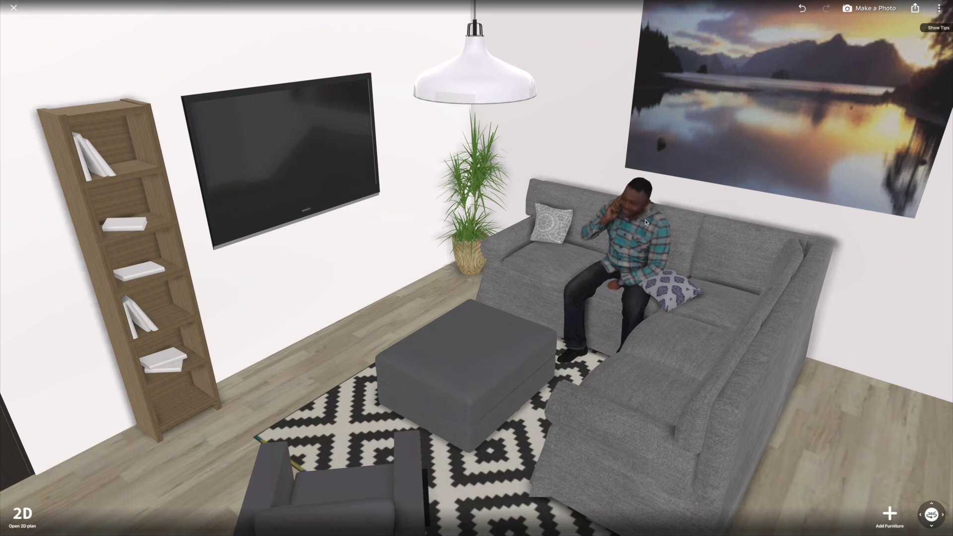
left_click_drag(646, 222, 624, 249)
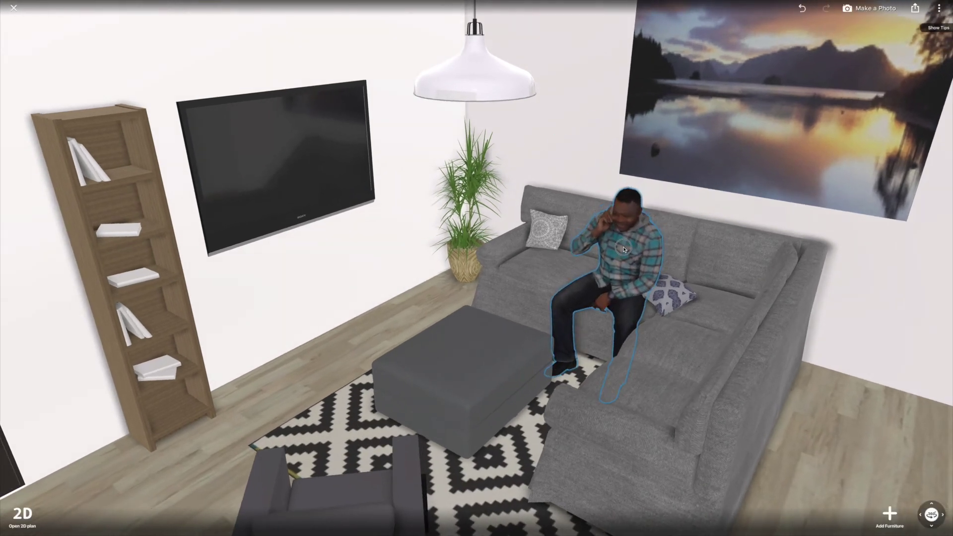
left_click(568, 170)
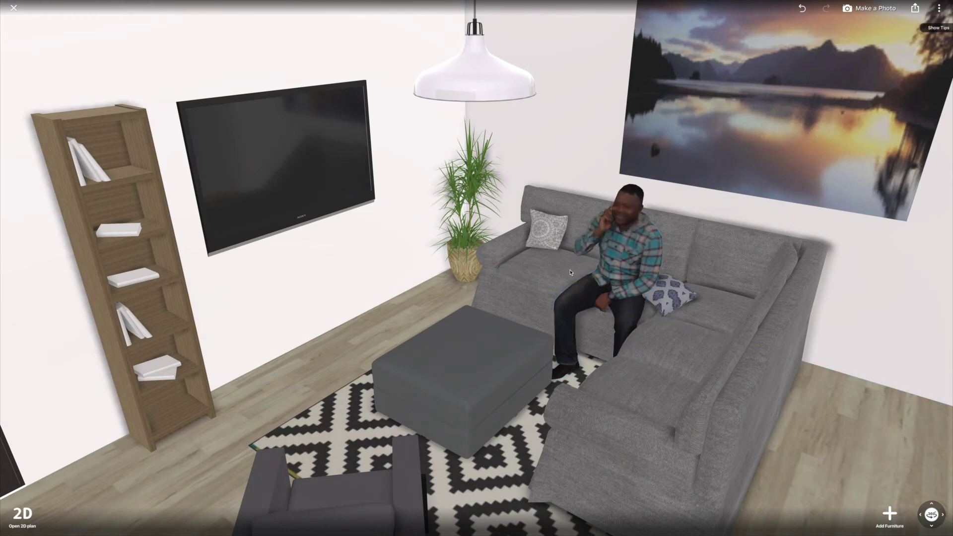
scroll(628, 227, "down", 5)
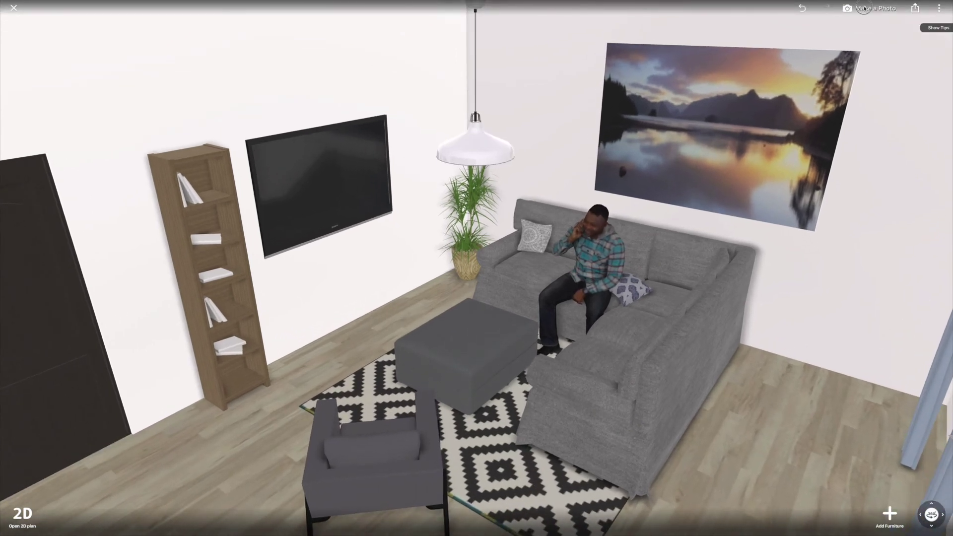
left_click(861, 8)
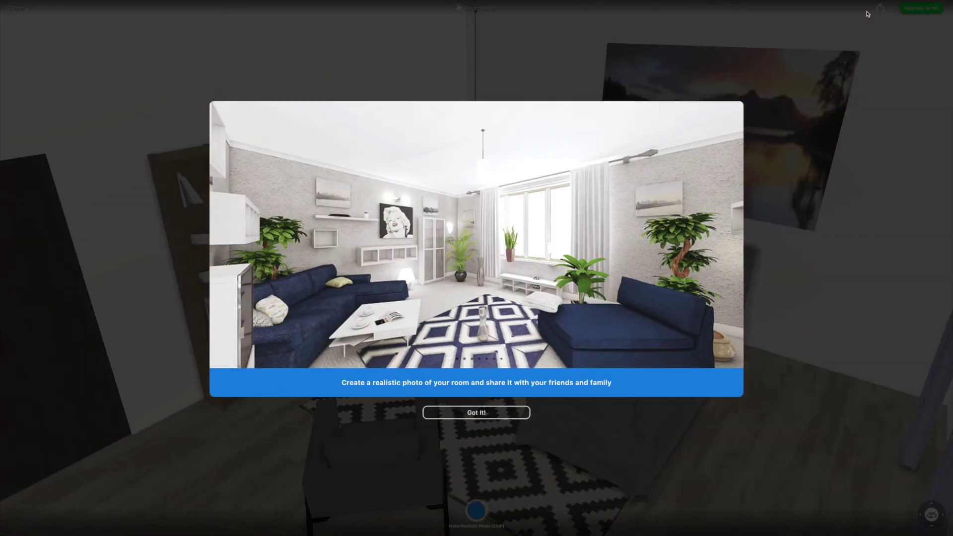
- Frame the photo view and fine-tune the scene brightness
left_click(492, 414)
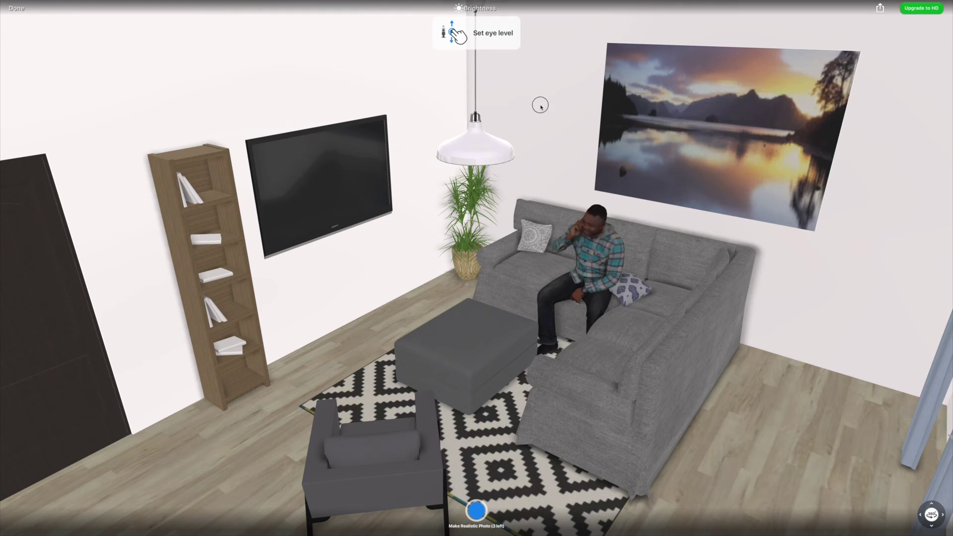
left_click_drag(540, 106, 462, 45)
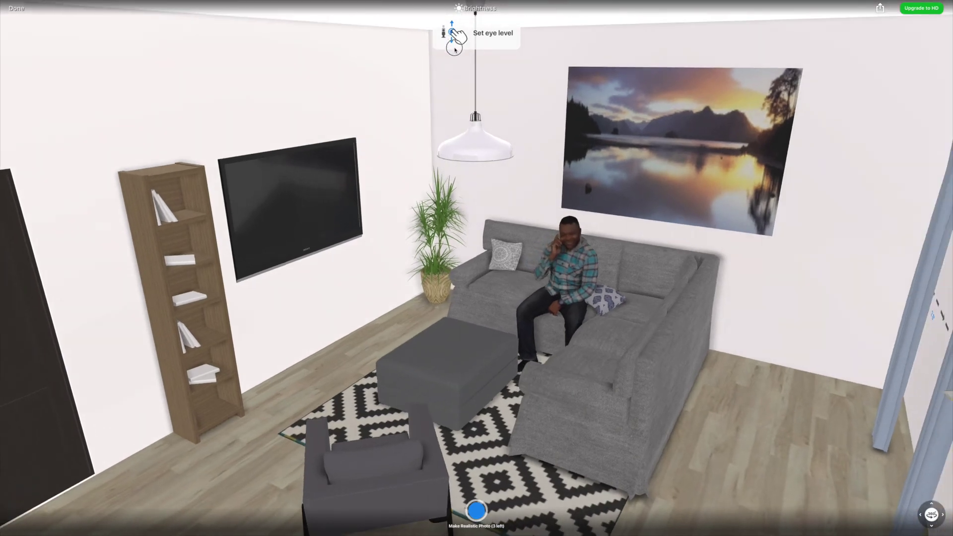
left_click(475, 9)
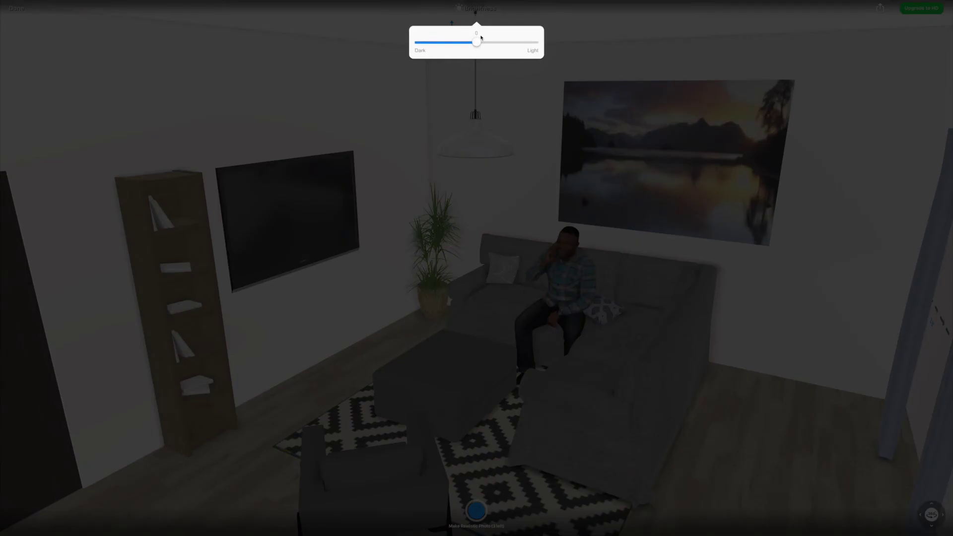
left_click_drag(491, 44, 510, 48)
left_click(564, 53)
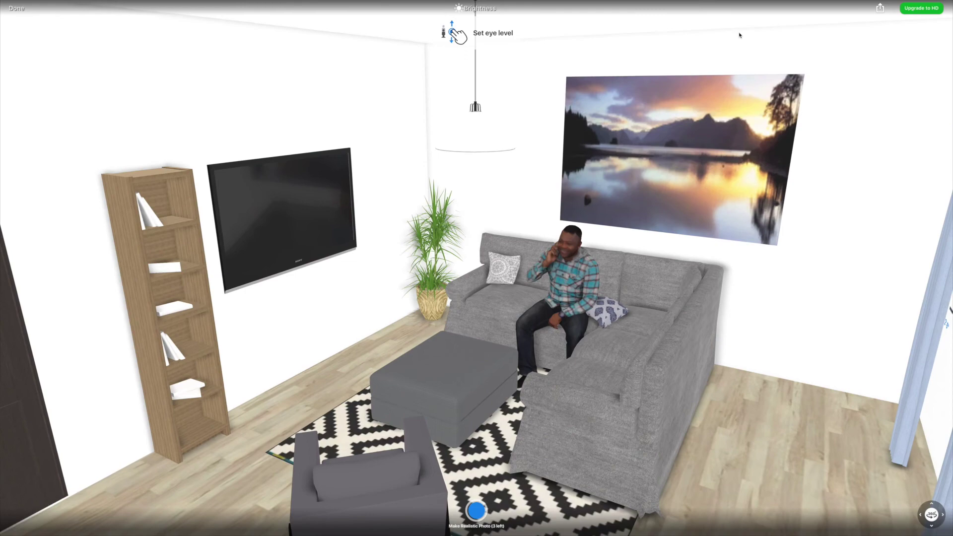
left_click_drag(666, 41, 665, 59)
left_click(471, 10)
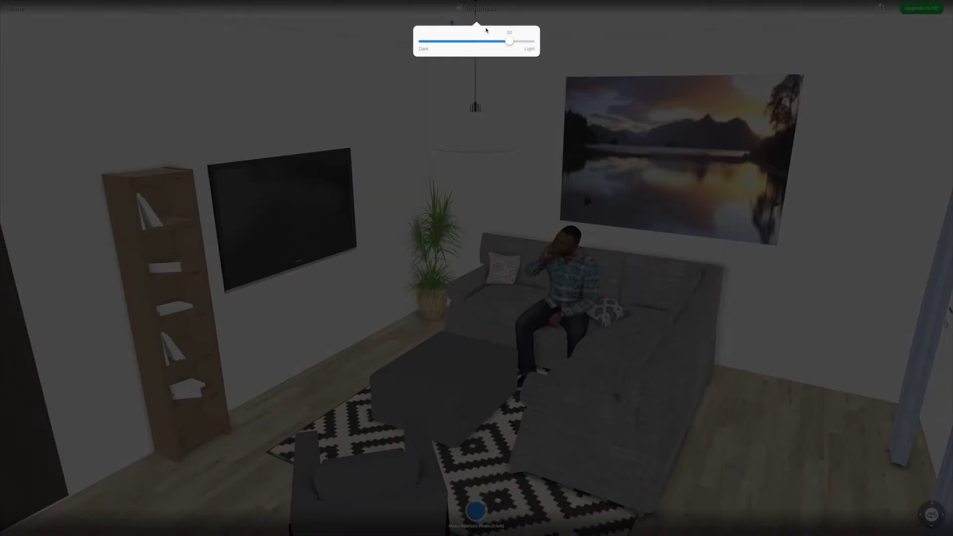
left_click_drag(489, 43, 465, 46)
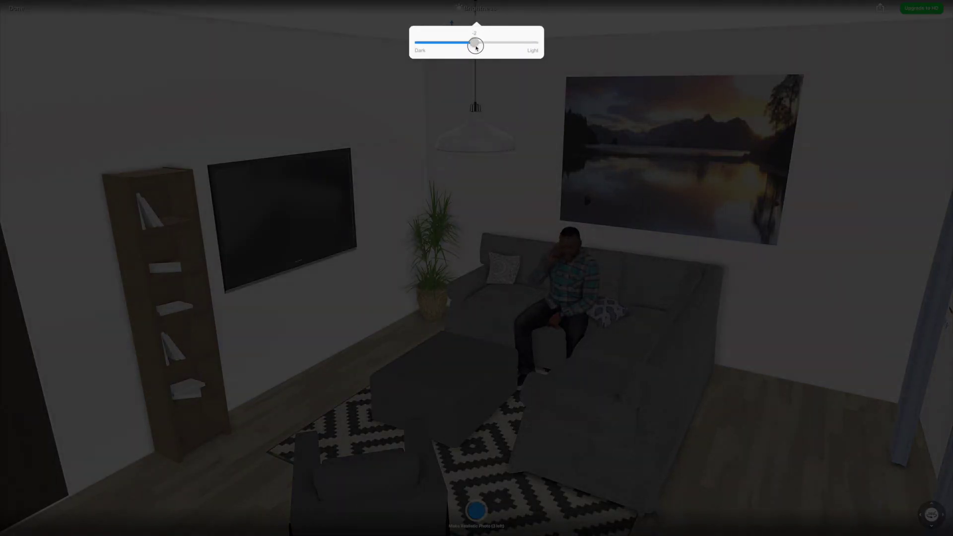
left_click(528, 101)
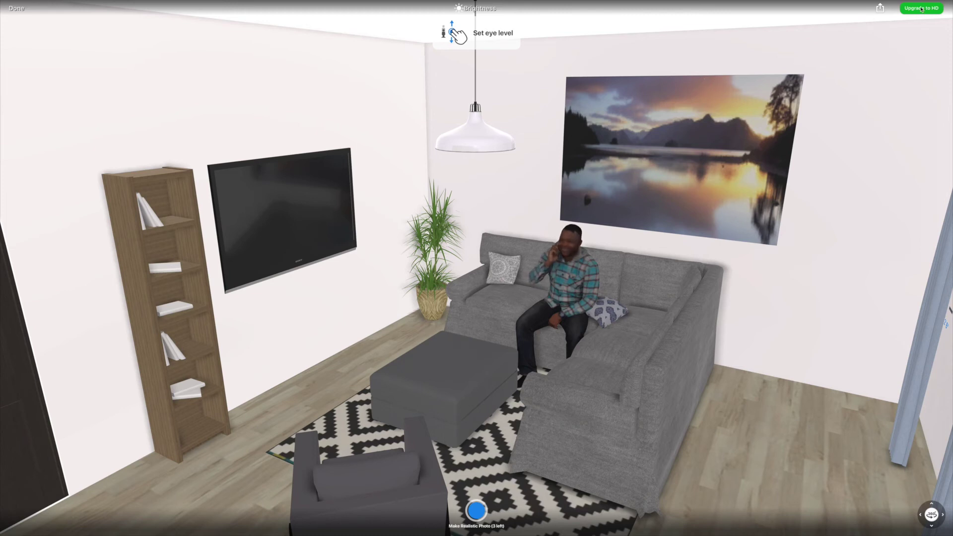
- Look over the 4K Ultra HD photo upgrade plans without buying
left_click(921, 9)
left_click(388, 280)
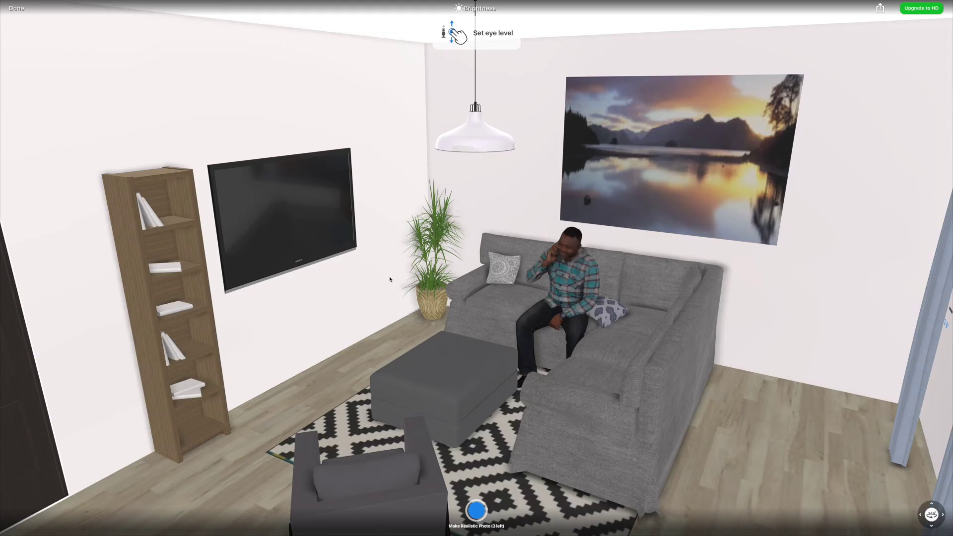
left_click(933, 10)
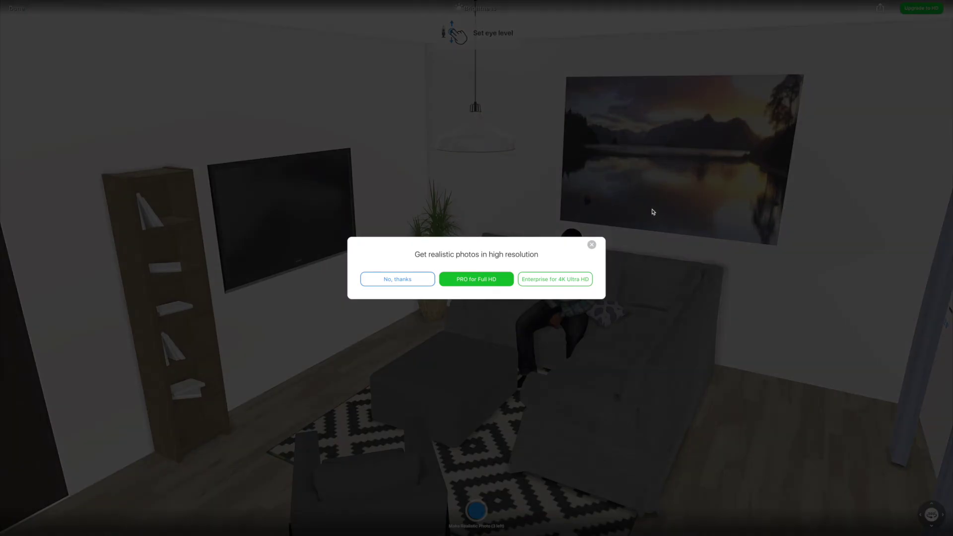
left_click(561, 281)
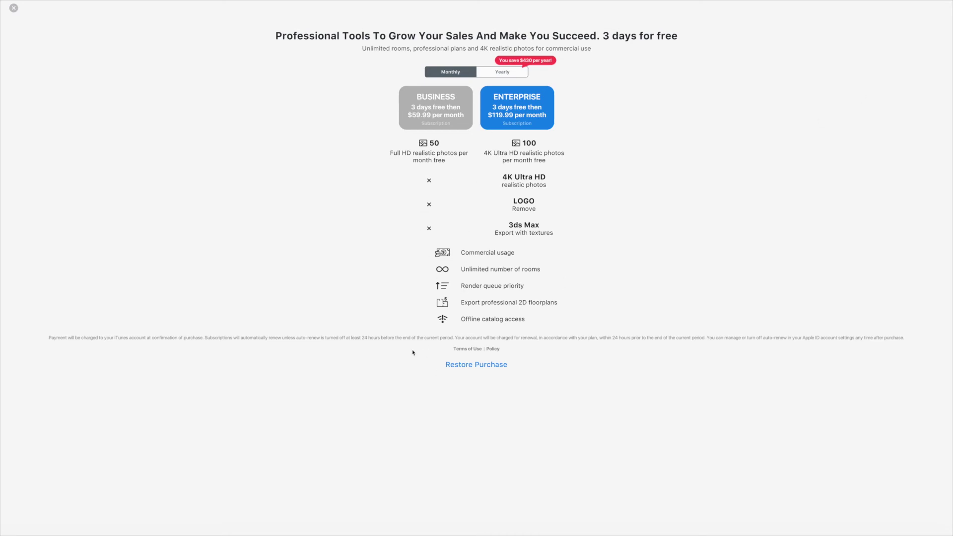
left_click(14, 8)
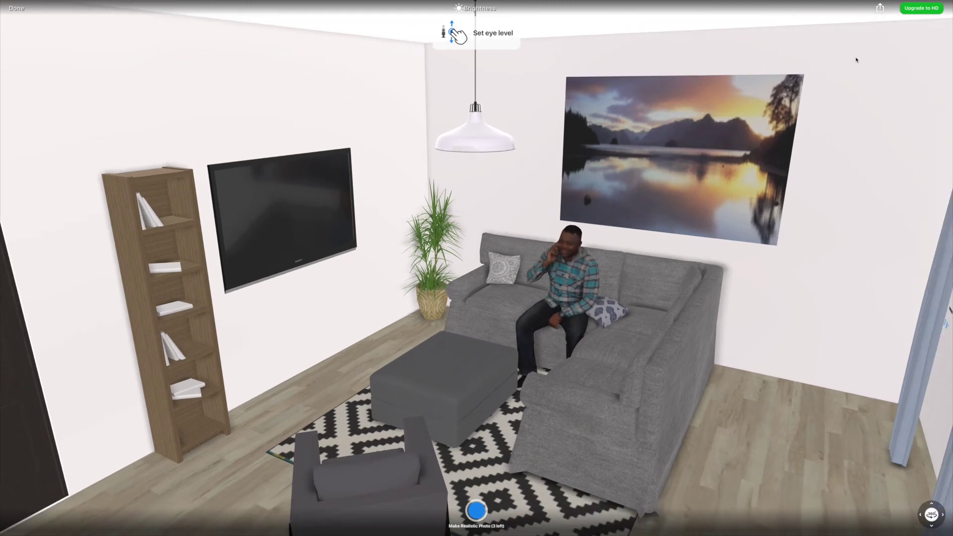
- Orbit to face the sofa and lake painting and take the realistic photo
mouse_move(629, 143)
left_mouse_down()
mouse_move(522, 179)
mouse_move(689, 157)
mouse_move(655, 224)
mouse_move(600, 387)
mouse_move(506, 480)
left_mouse_up()
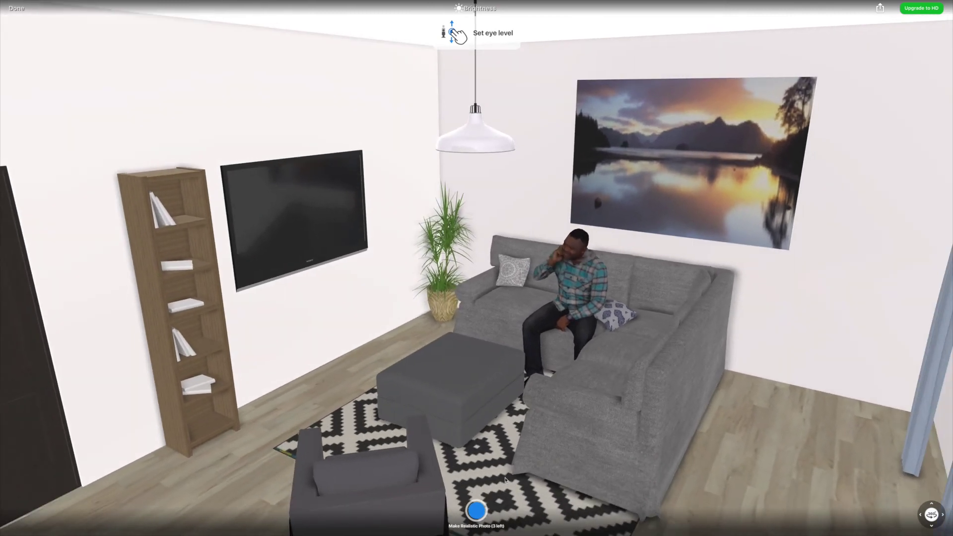
left_click_drag(689, 416, 571, 396)
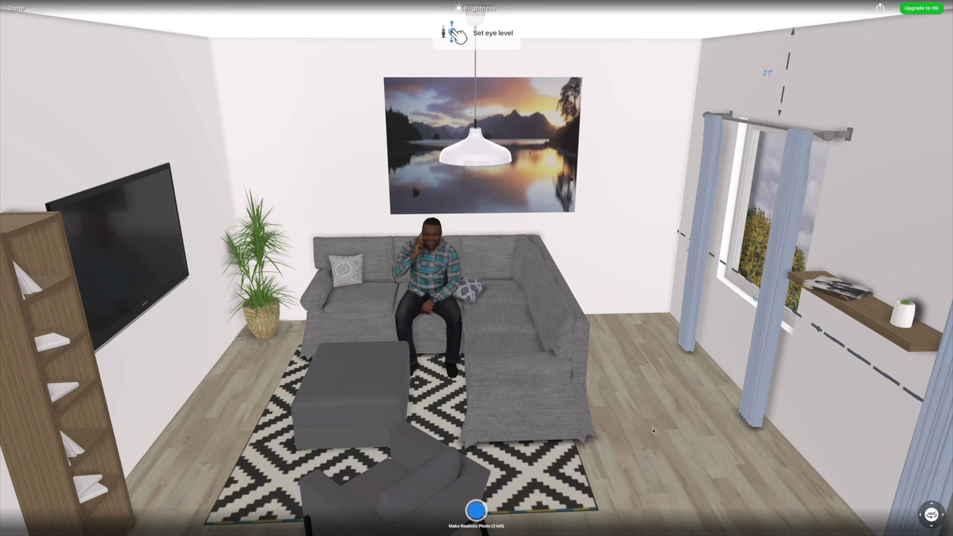
left_click(475, 509)
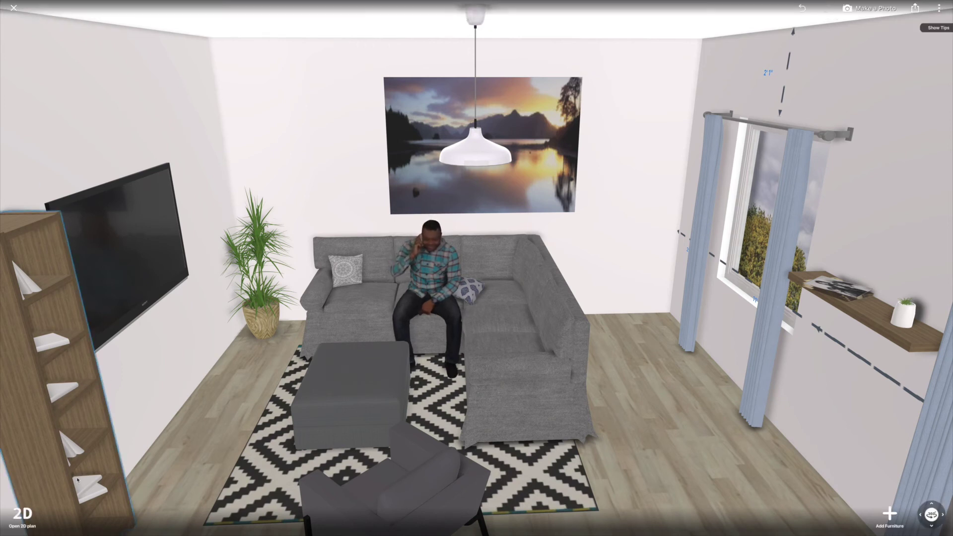
left_click(23, 515)
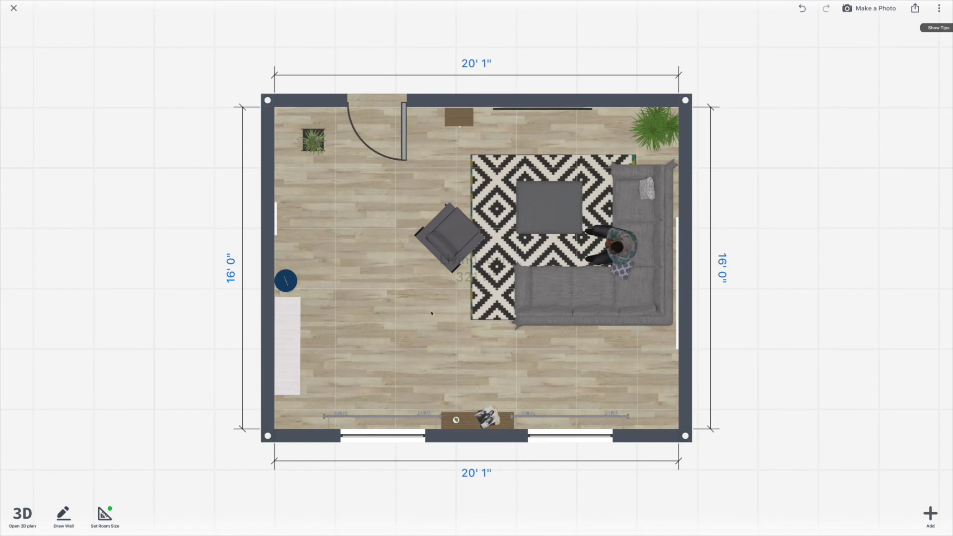
scroll(630, 269, "down", 1)
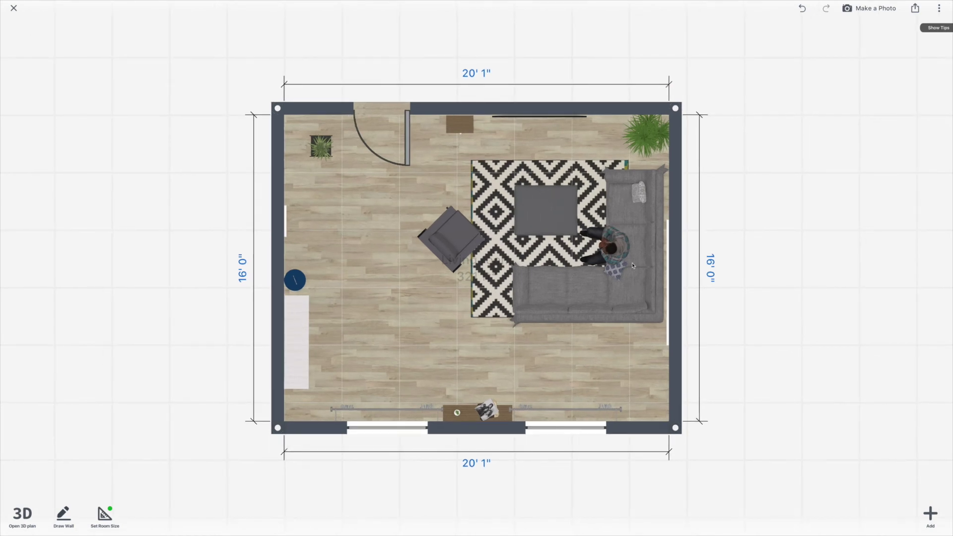
scroll(632, 266, "up", 2)
scroll(633, 266, "up", 2)
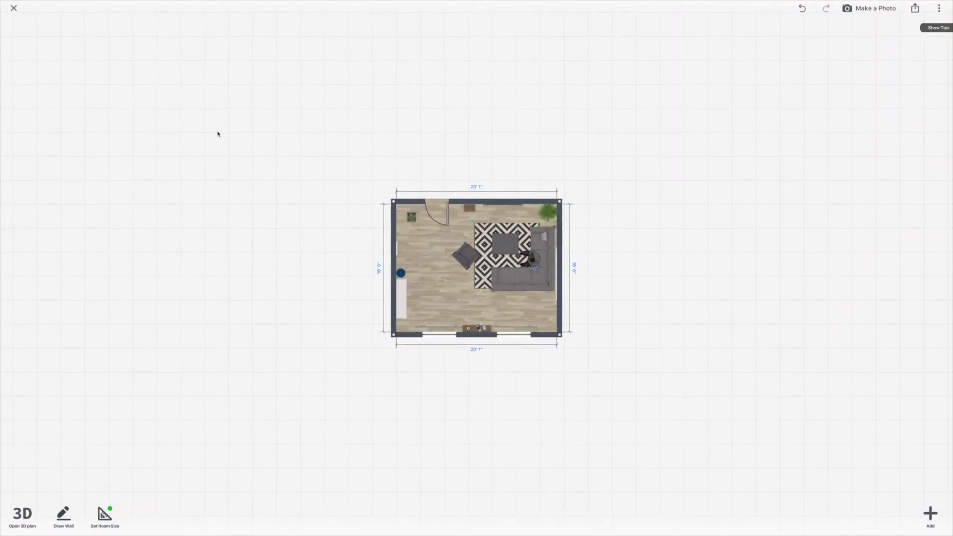
left_click(14, 9)
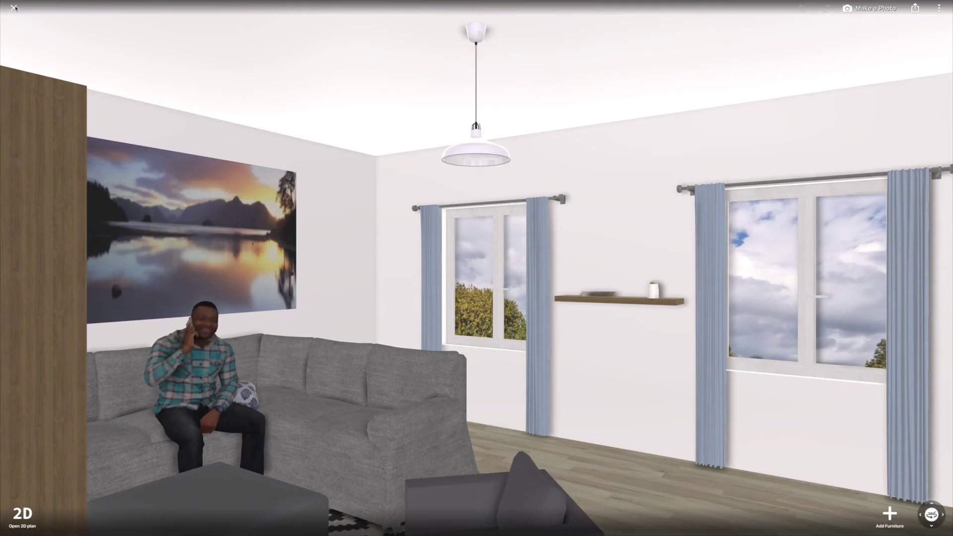
left_click(14, 7)
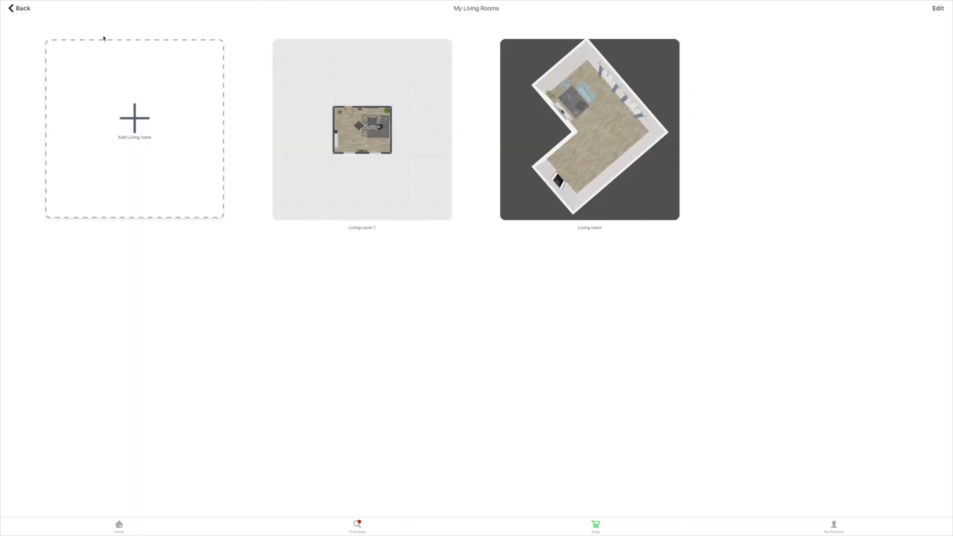
- Leave the living room for the Home screen, then open the community design ideas feed
left_click(16, 8)
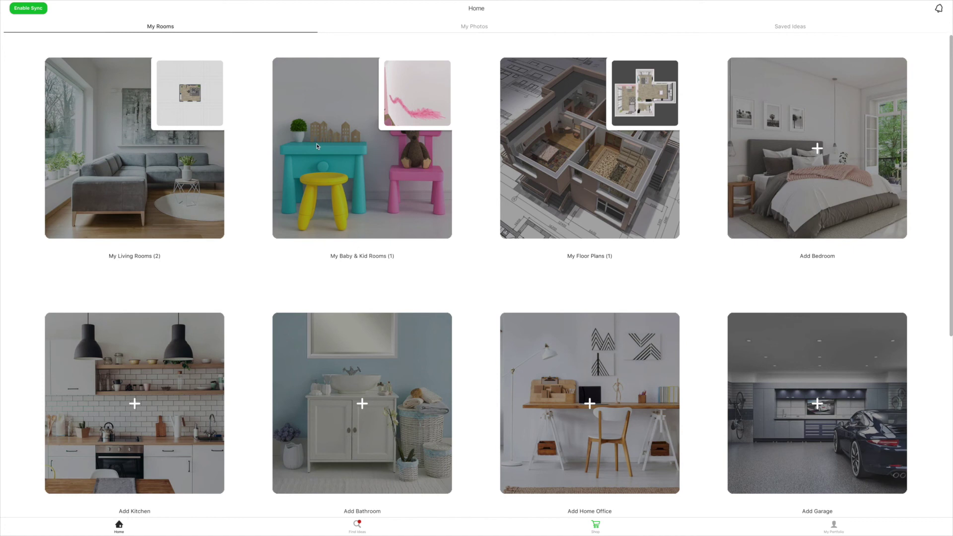
scroll(551, 219, "down", 5)
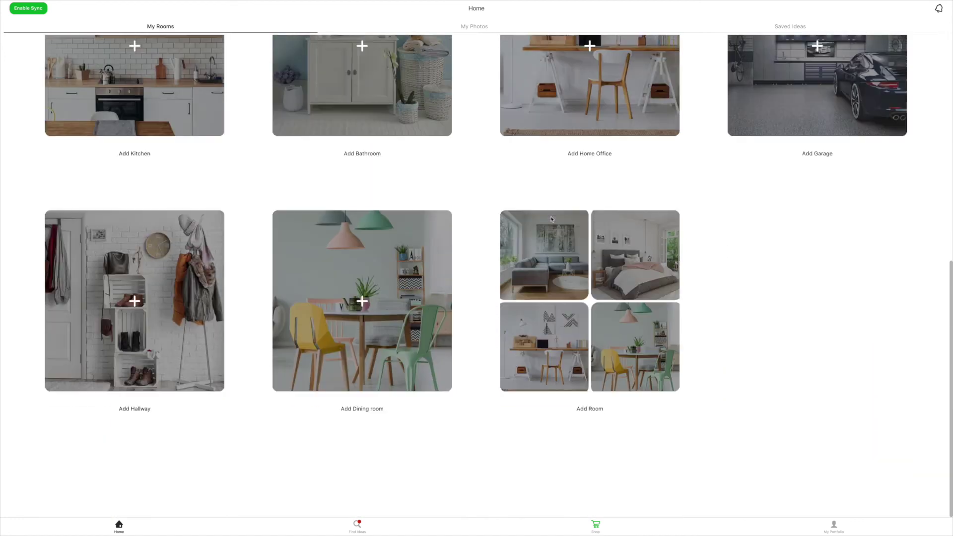
scroll(552, 220, "up", 8)
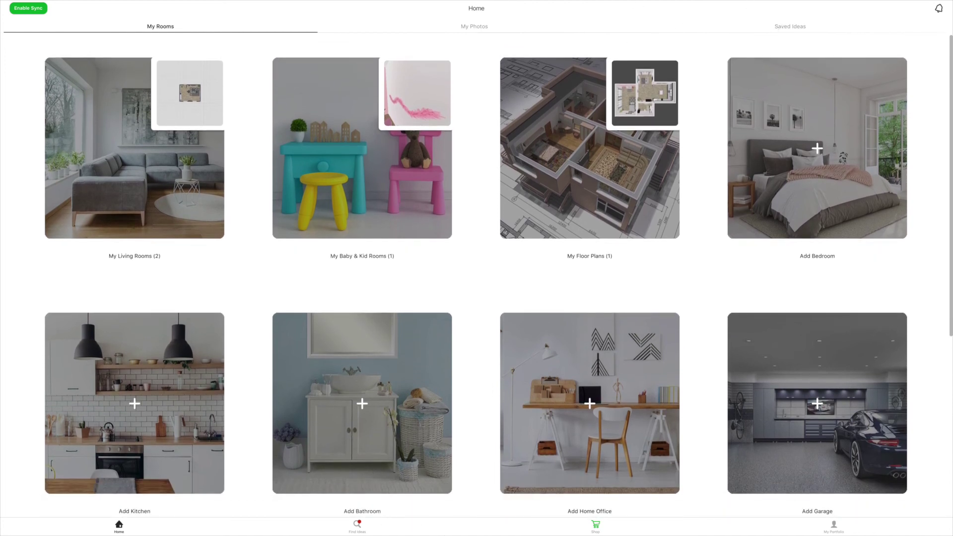
left_click(358, 524)
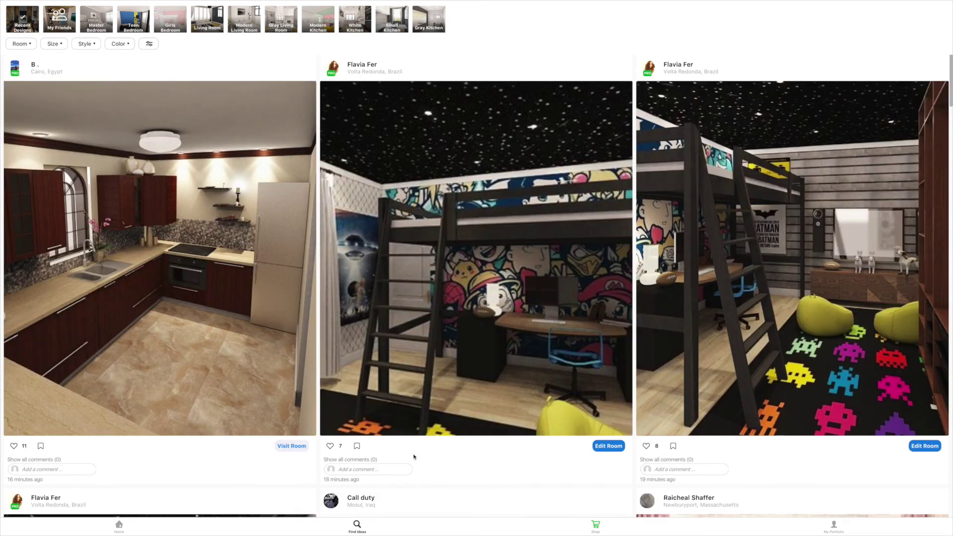
scroll(414, 456, "down", 1)
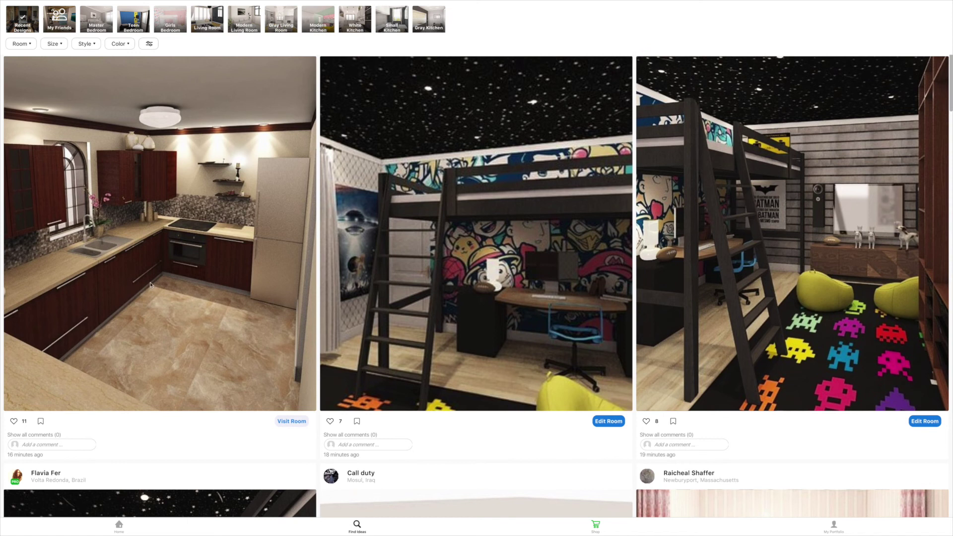
scroll(342, 328, "down", 5)
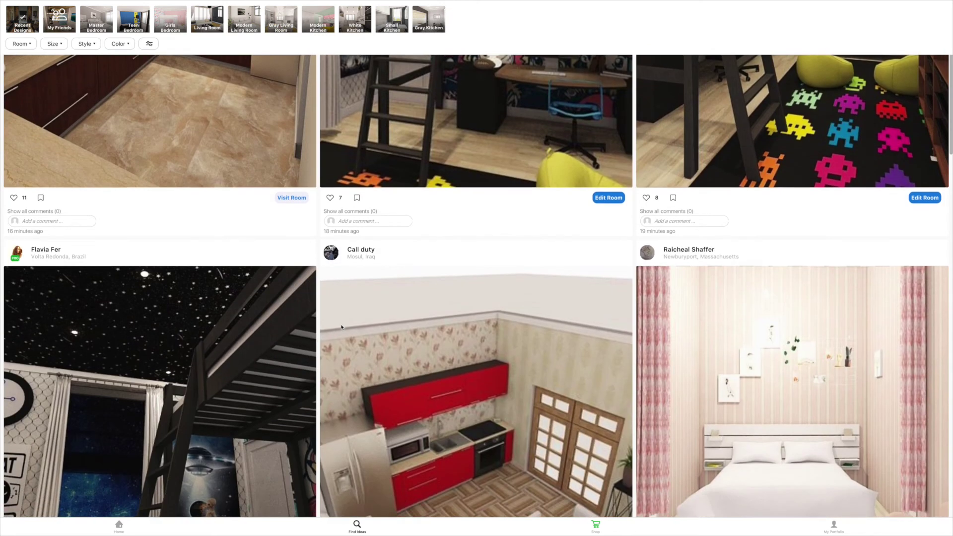
scroll(342, 328, "down", 3)
scroll(341, 327, "down", 2)
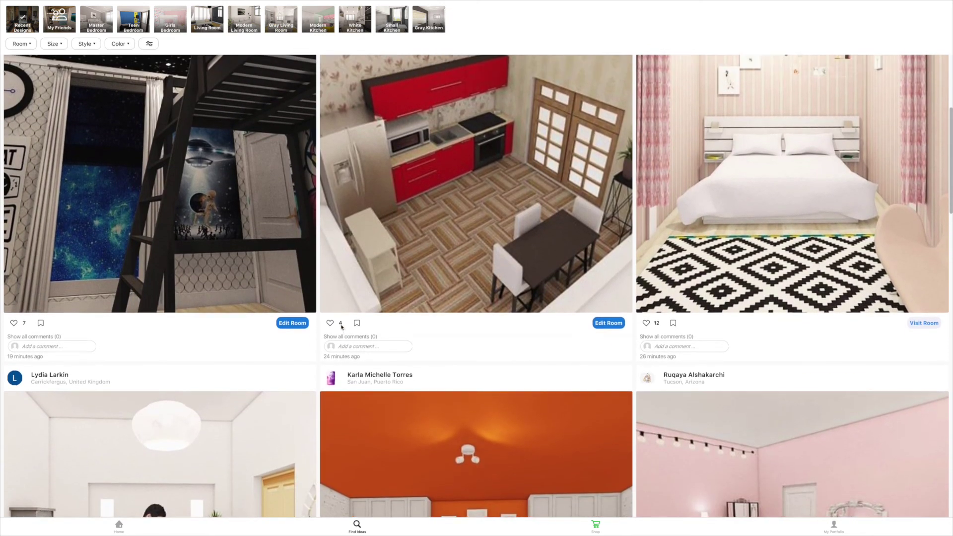
scroll(369, 312, "down", 1)
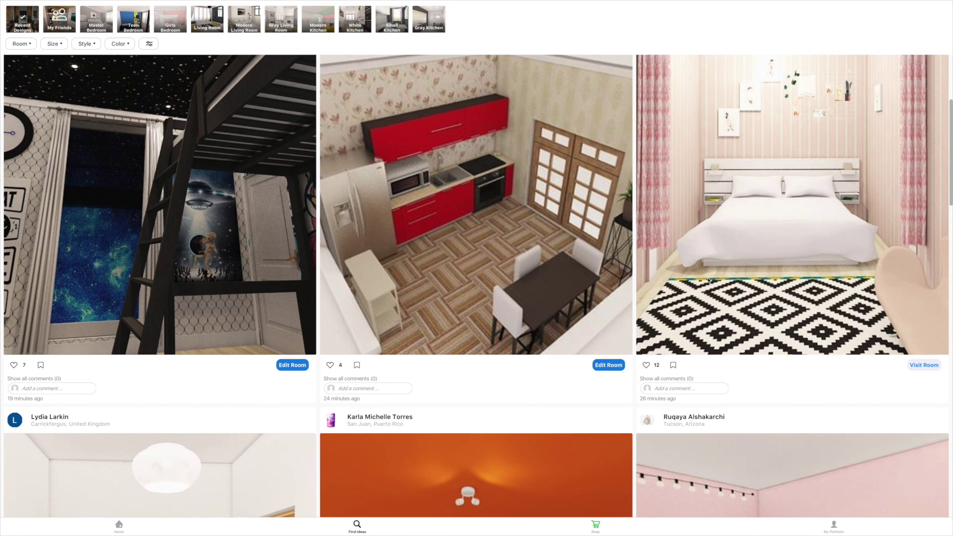
scroll(707, 277, "down", 4)
scroll(707, 277, "down", 2)
scroll(707, 277, "down", 4)
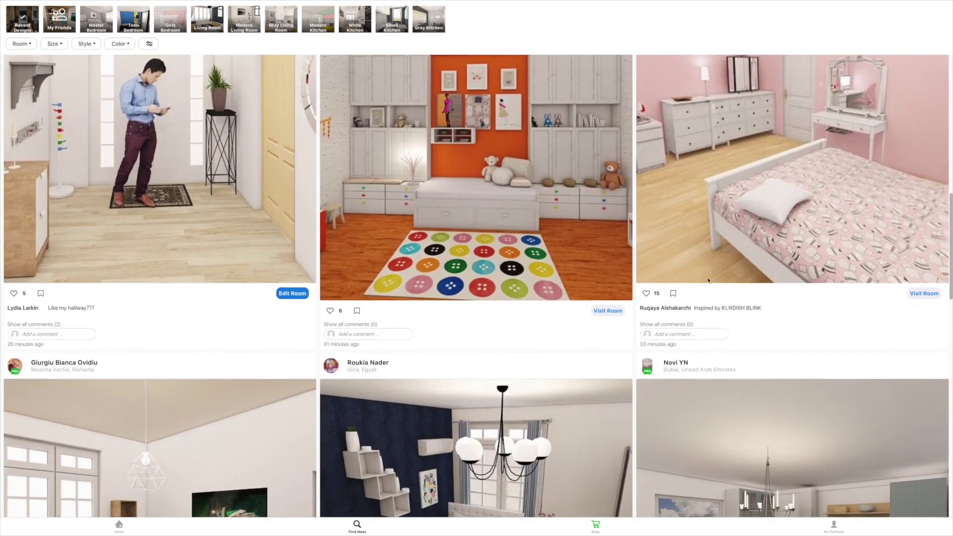
scroll(707, 277, "down", 1)
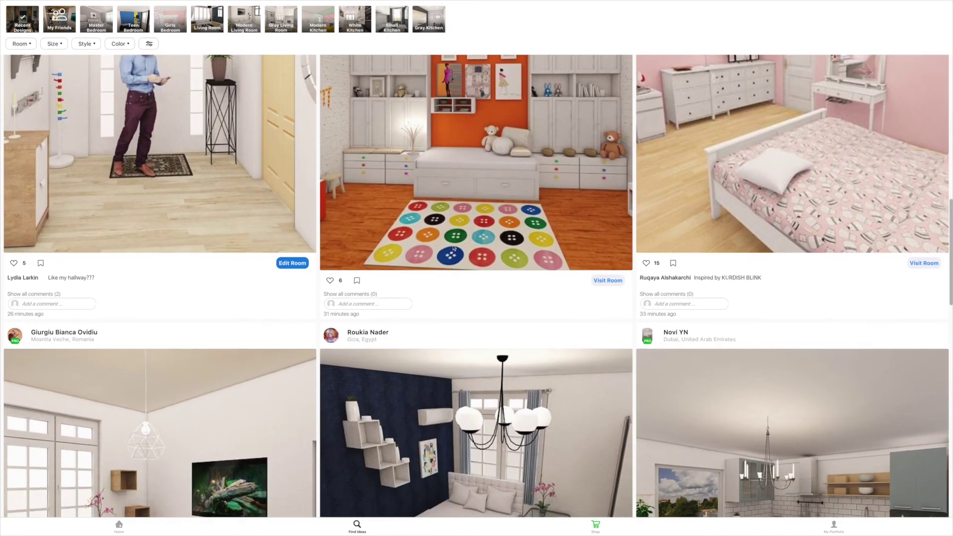
scroll(708, 280, "down", 5)
scroll(500, 262, "down", 2)
scroll(500, 262, "down", 2)
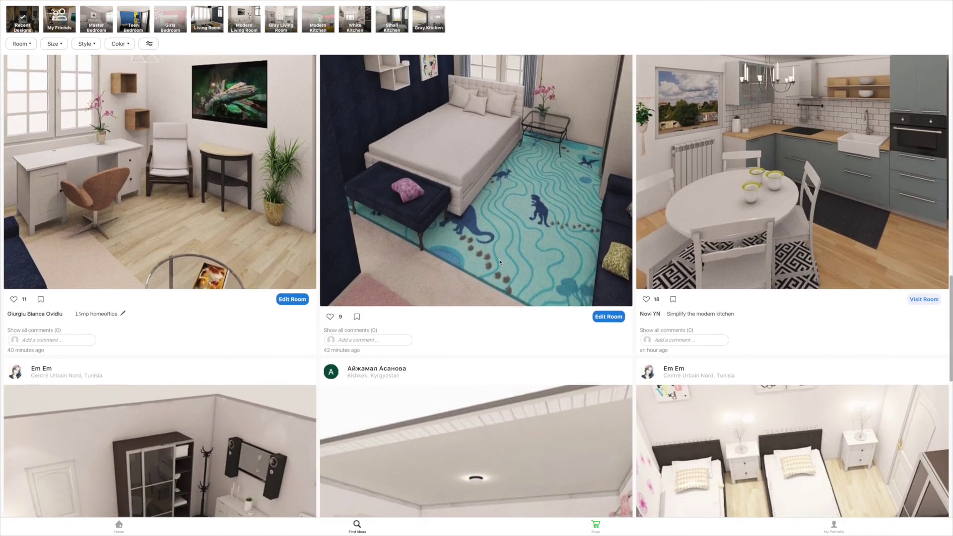
scroll(500, 262, "down", 2)
scroll(500, 261, "down", 2)
scroll(500, 262, "down", 1)
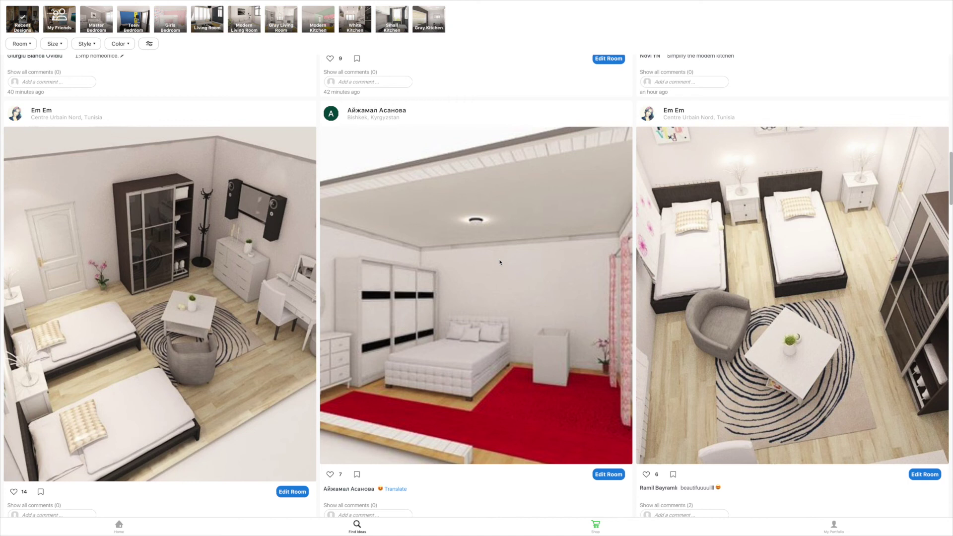
scroll(501, 262, "down", 3)
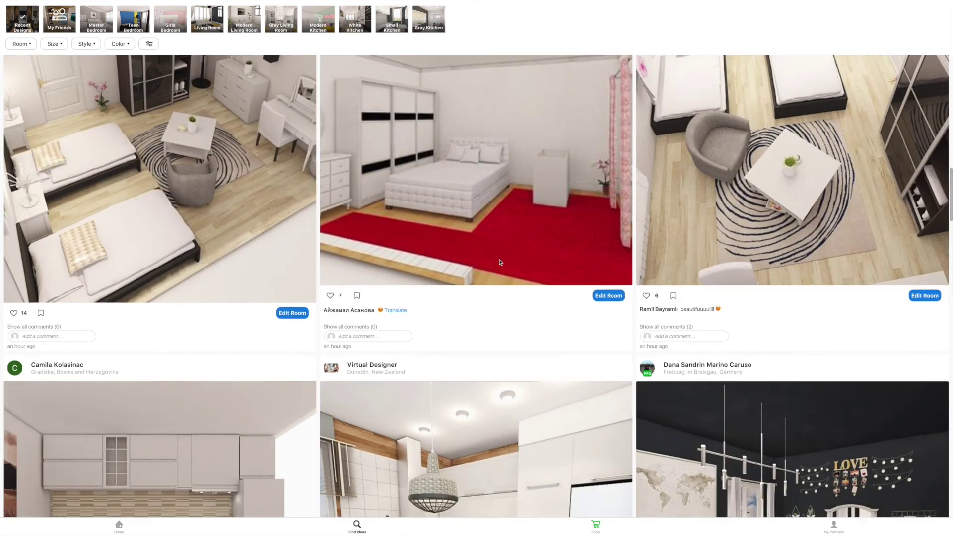
scroll(500, 262, "down", 2)
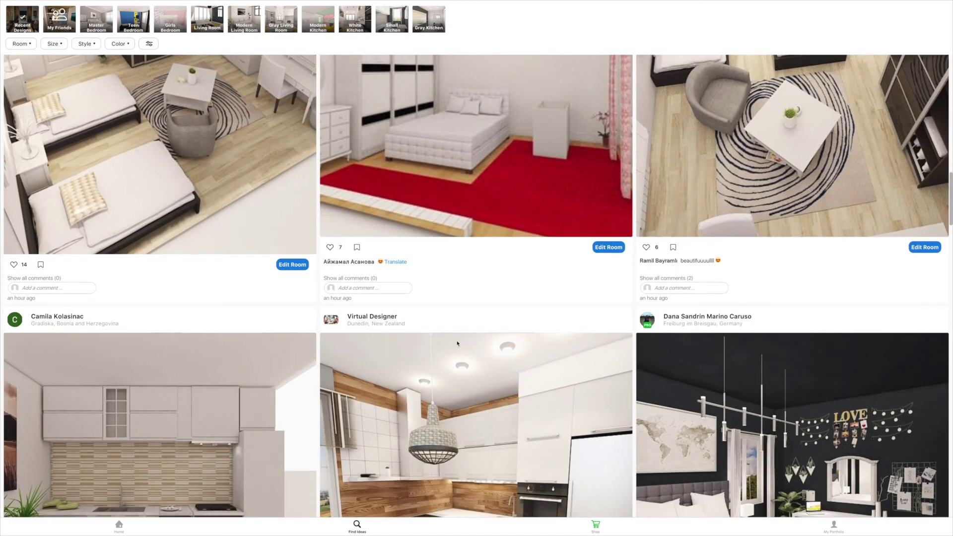
scroll(457, 343, "down", 3)
scroll(457, 343, "down", 2)
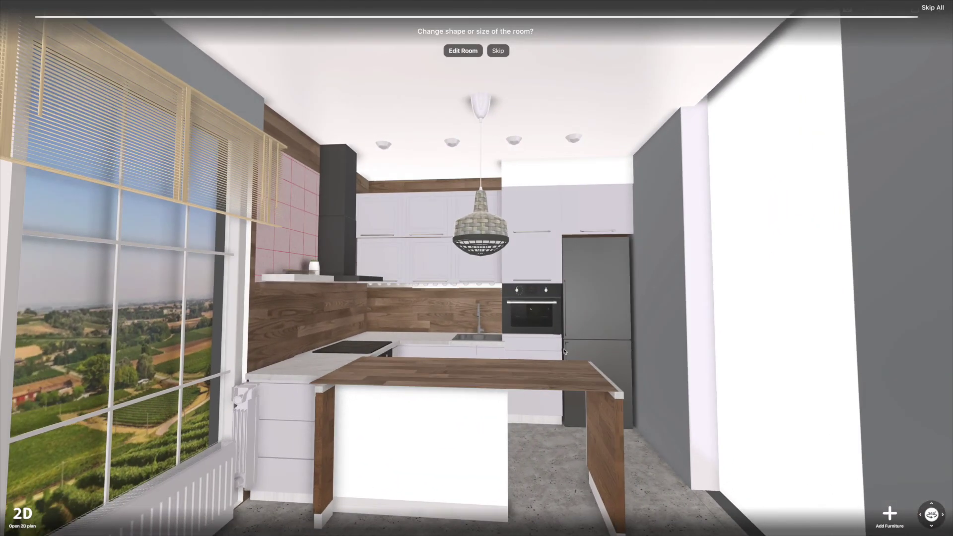
- Enter the wood-island kitchen, move the marble slab out and back, and look around
left_click_drag(754, 339, 512, 372)
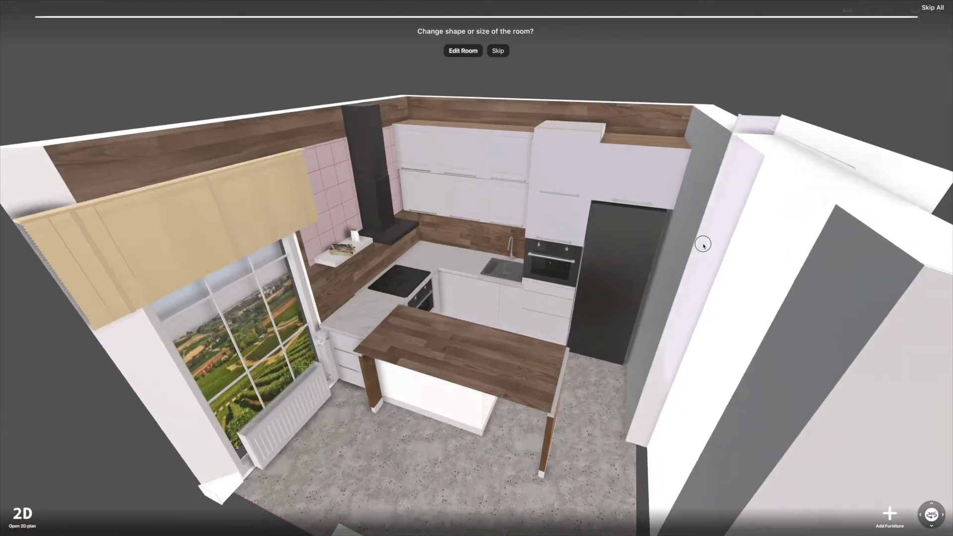
double_click(512, 372)
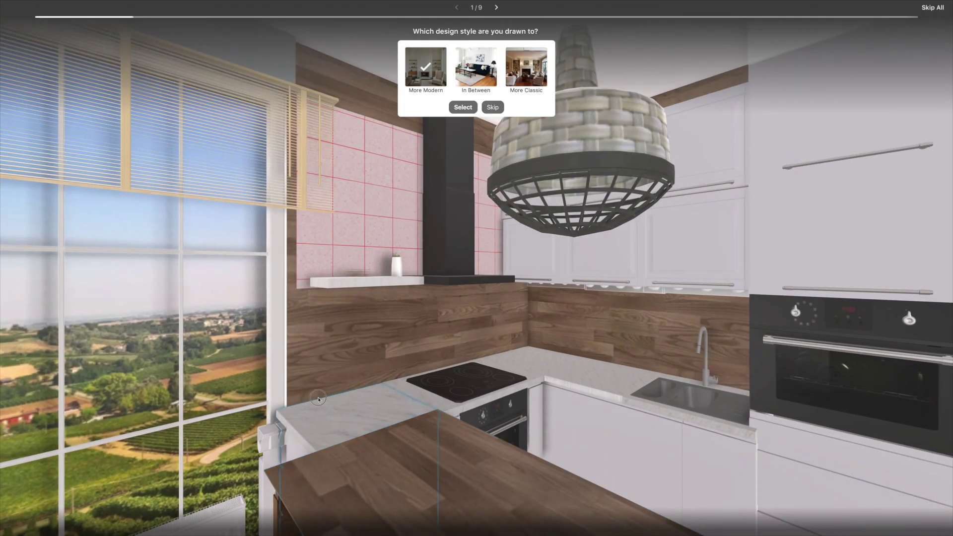
left_click_drag(391, 407, 360, 395)
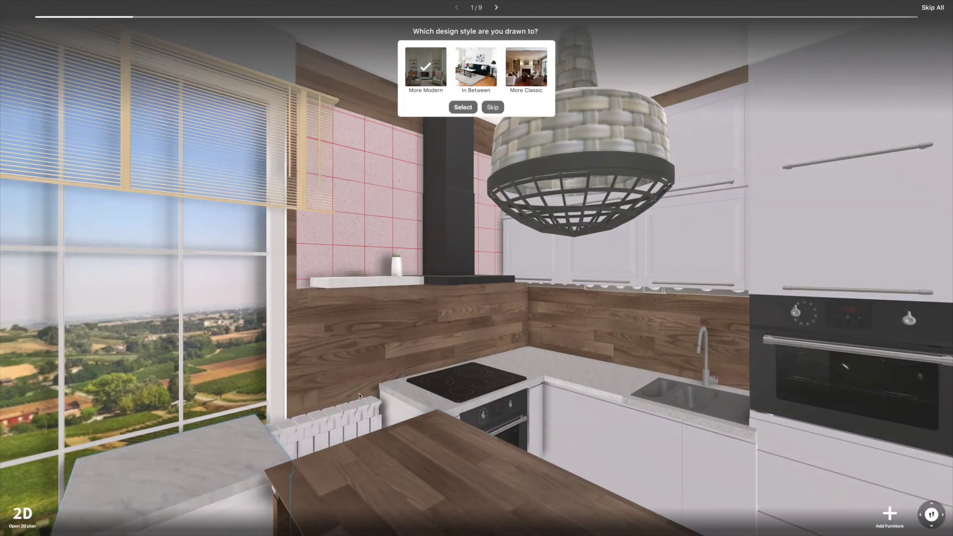
left_click_drag(239, 436, 367, 385)
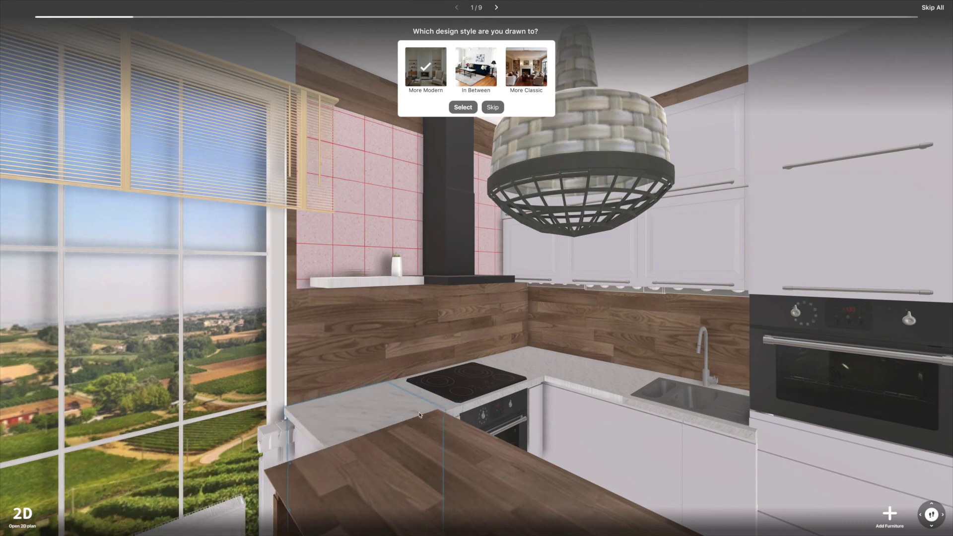
left_click(367, 386)
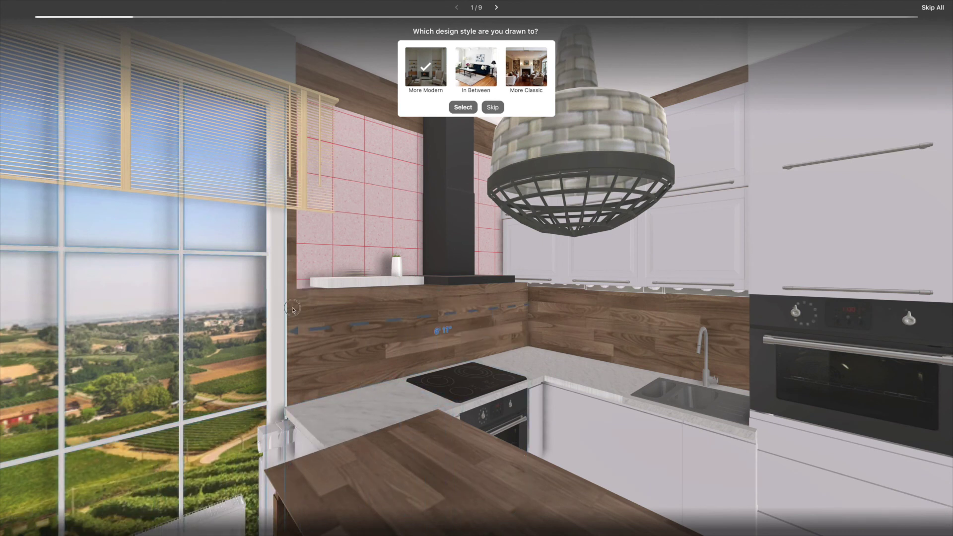
mouse_move(280, 295)
left_mouse_down()
mouse_move(554, 360)
mouse_move(181, 333)
mouse_move(291, 288)
mouse_move(312, 291)
left_mouse_up()
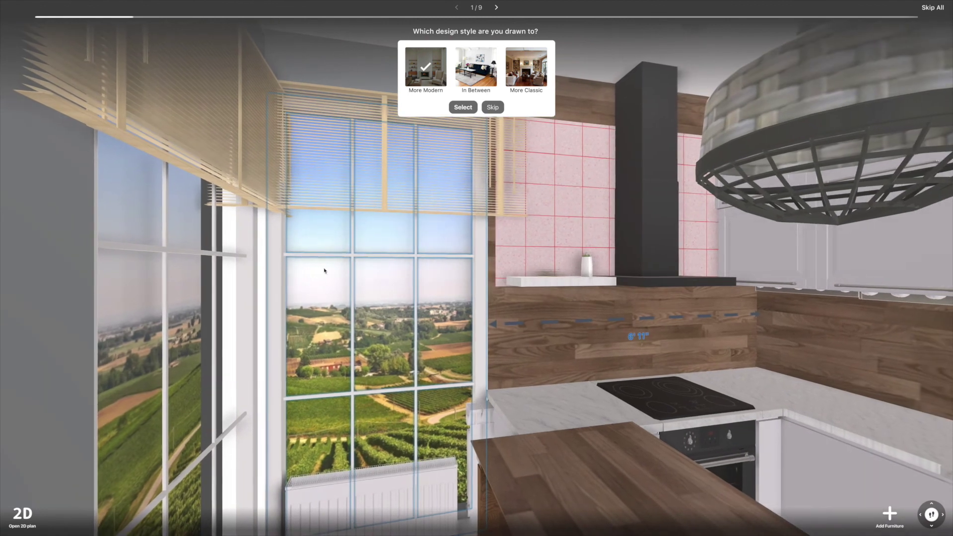
- Skip the design style, flooring and cabinet questions, then return to the window view question
left_click(492, 107)
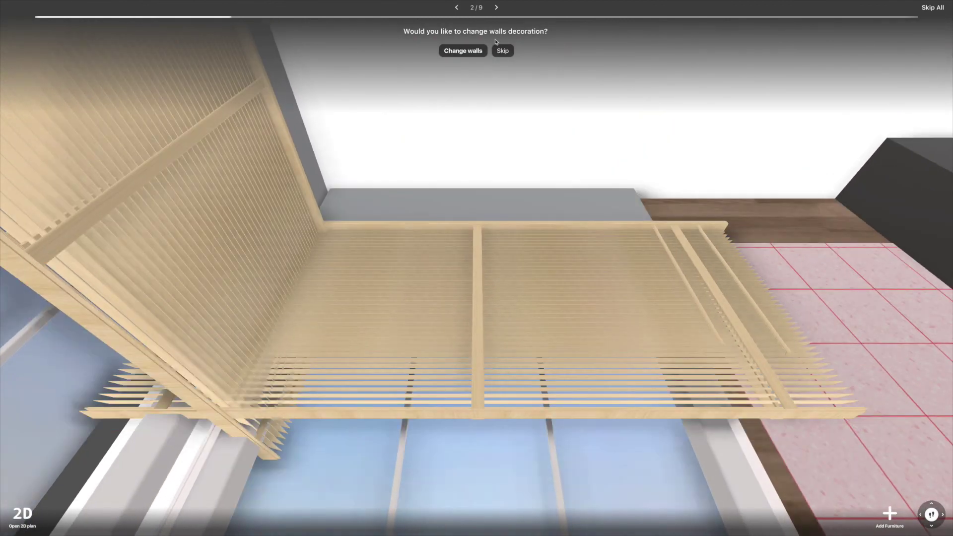
left_click(503, 50)
left_click(506, 52)
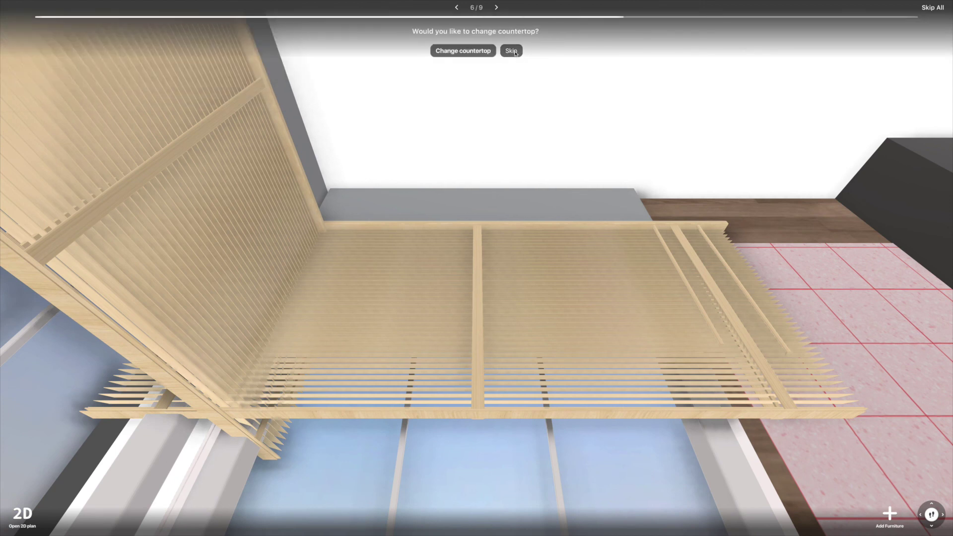
left_click(515, 52)
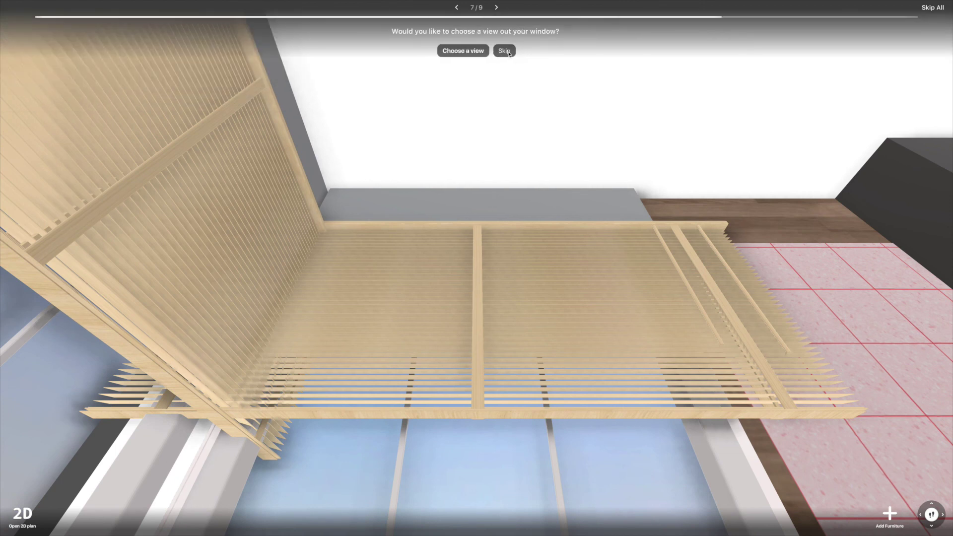
left_click(508, 52)
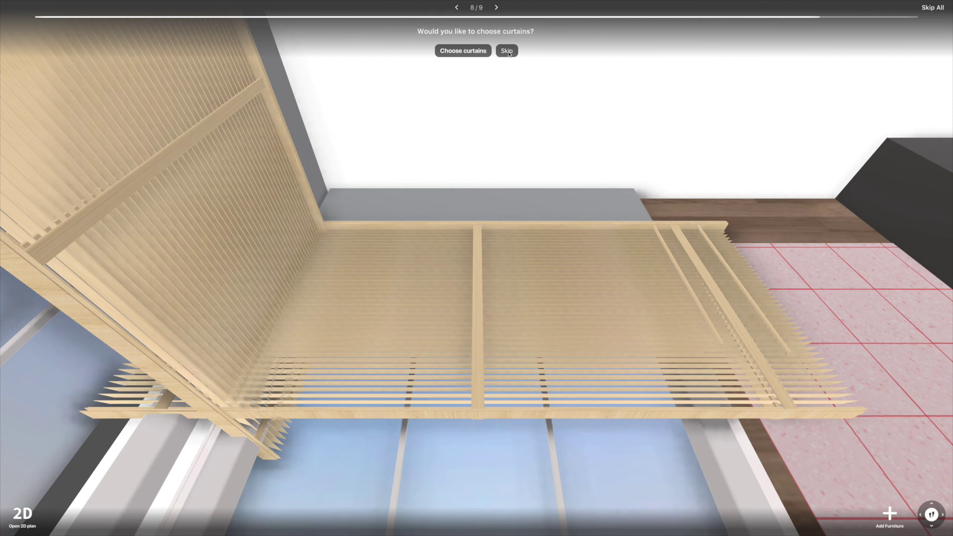
left_click(457, 8)
- Preview Winter snowy and Garda lake, then set the window view to Manhattan New York
left_click(463, 51)
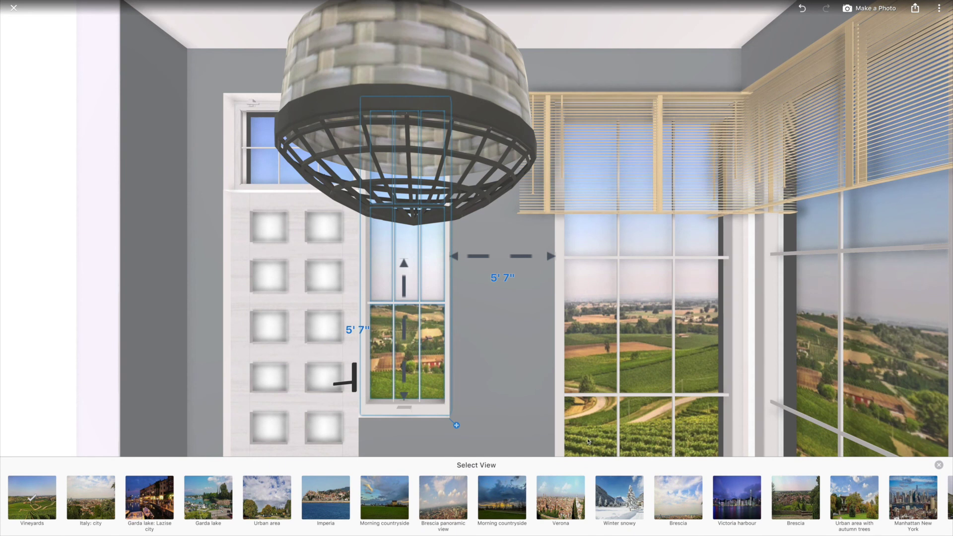
left_click(620, 498)
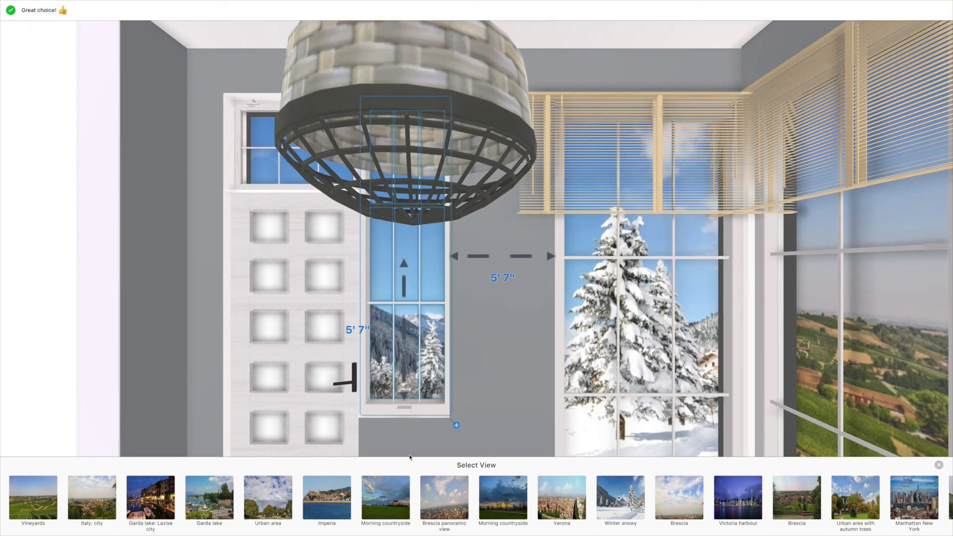
left_click(209, 497)
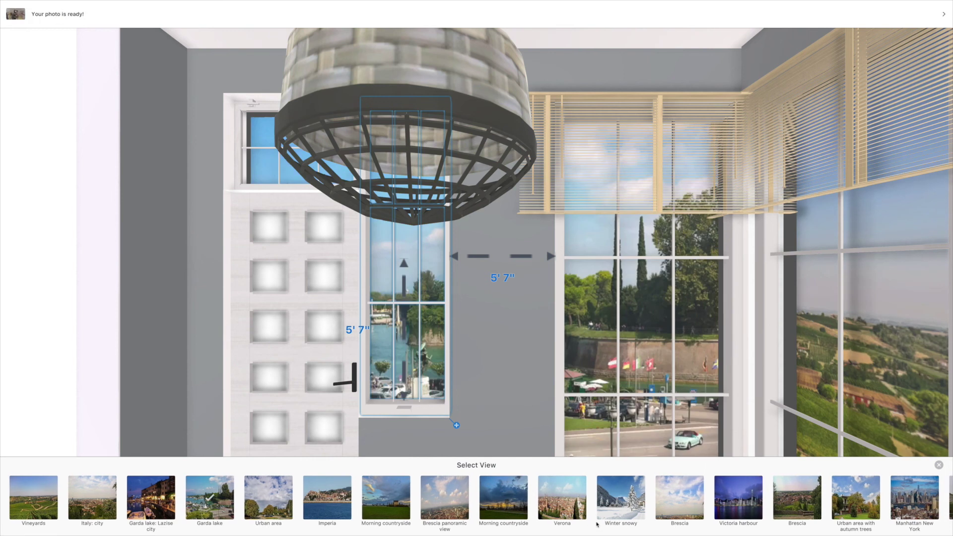
scroll(920, 497, "left", 1)
left_click(921, 497)
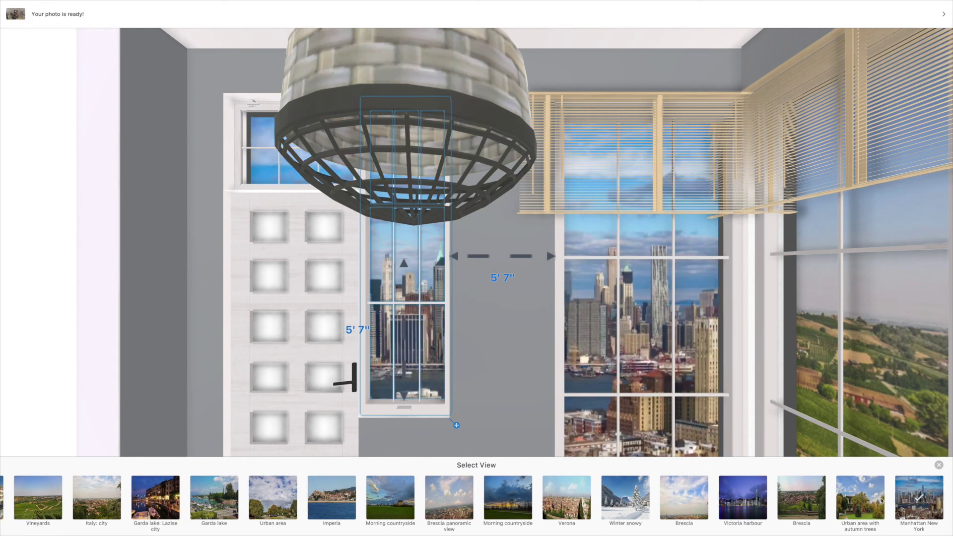
left_click(939, 464)
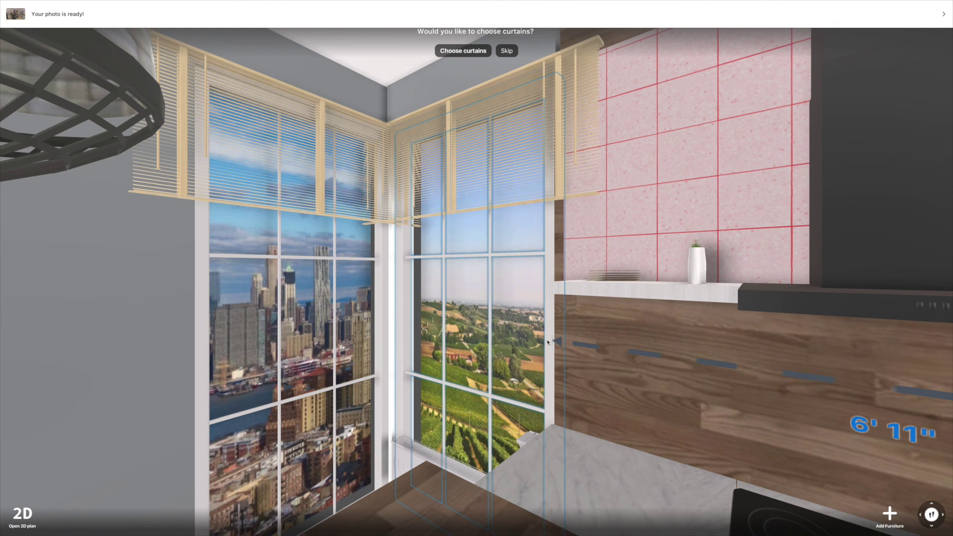
- Open the selected window's Color choices and close them, leaving the colour unchanged
left_click(505, 350)
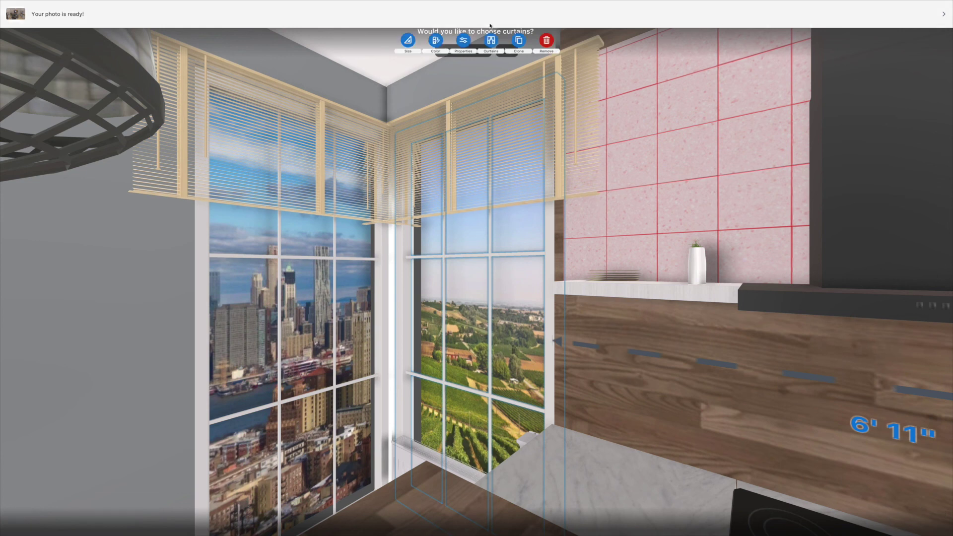
left_click(436, 41)
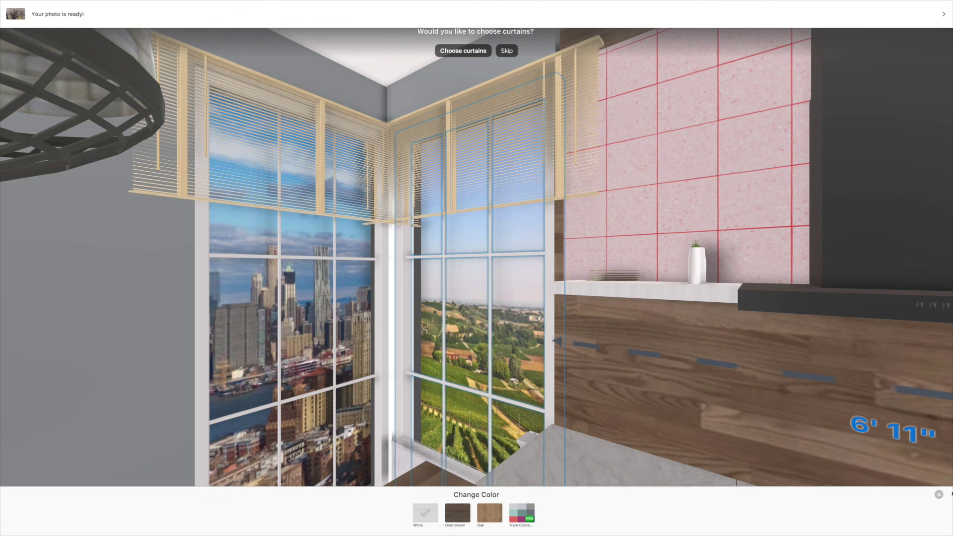
left_click(939, 493)
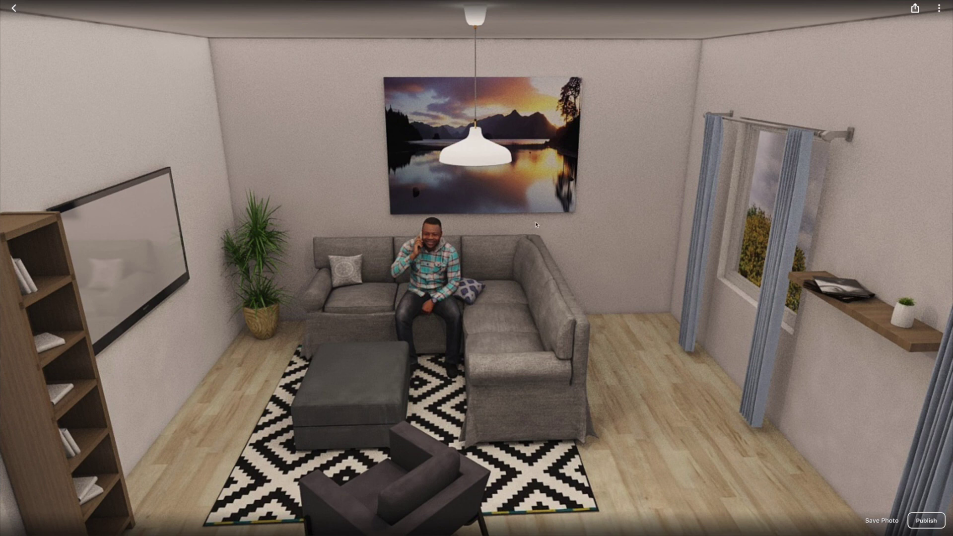
- Open and dismiss the photo's extra options menu and Export dialog
left_click(939, 8)
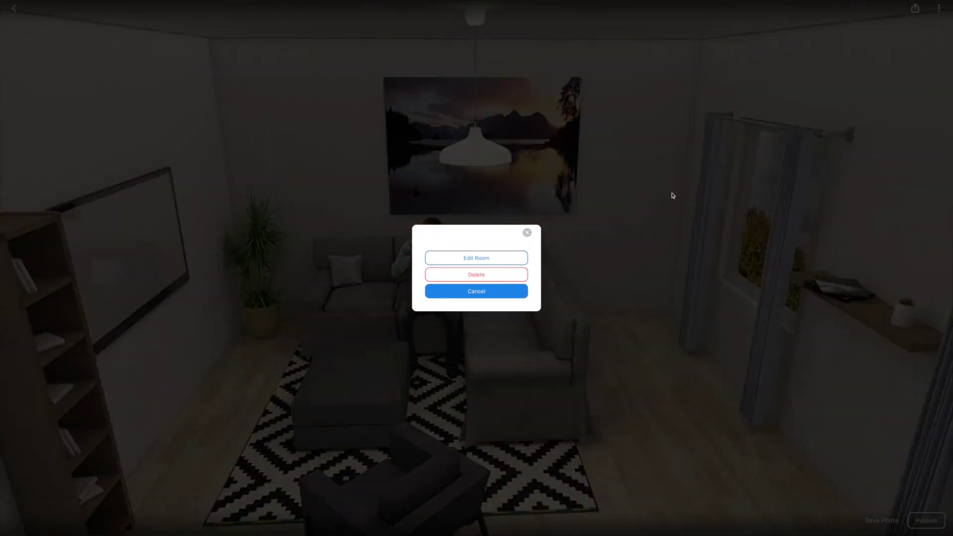
left_click(526, 233)
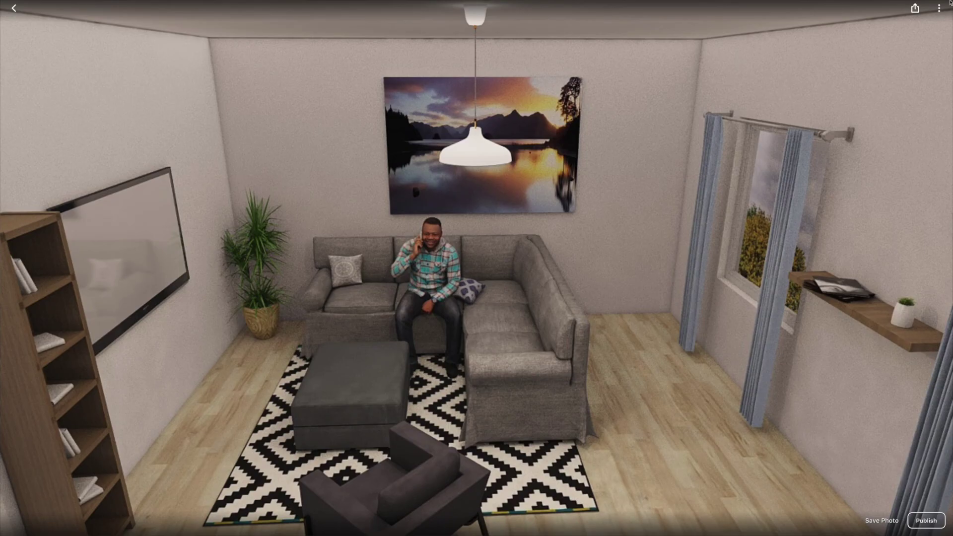
left_click(914, 8)
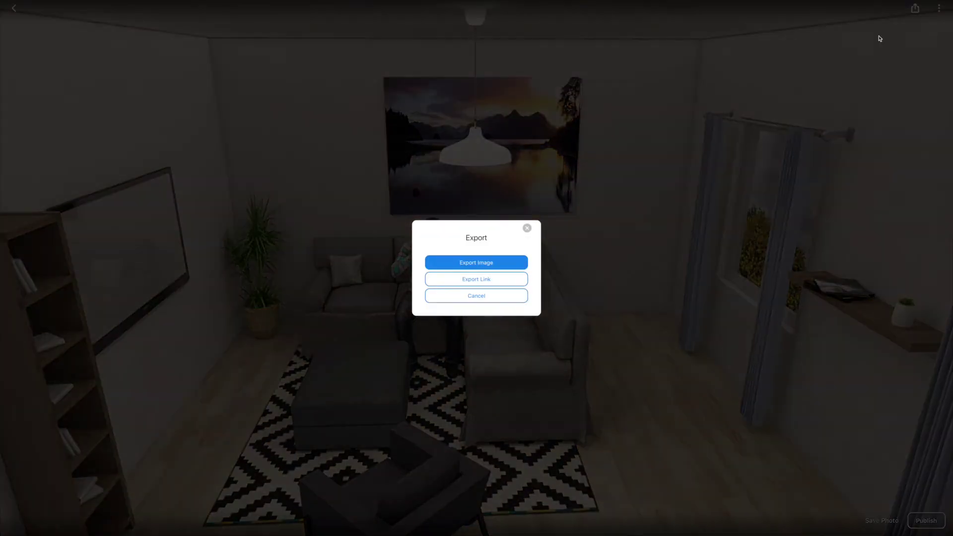
left_click(526, 229)
- Try publishing the photo twice, decline sign-in both times, and leave the photo
left_click(926, 520)
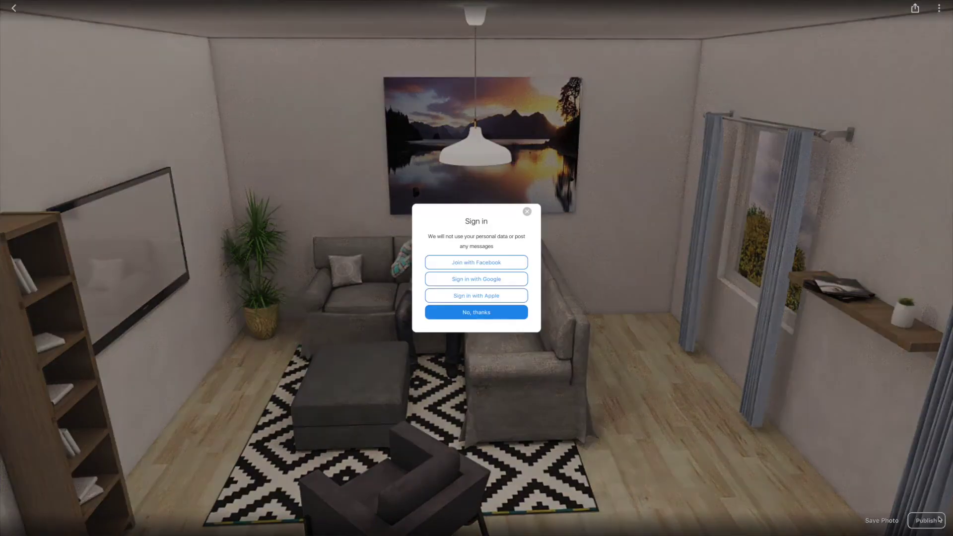
left_click(493, 310)
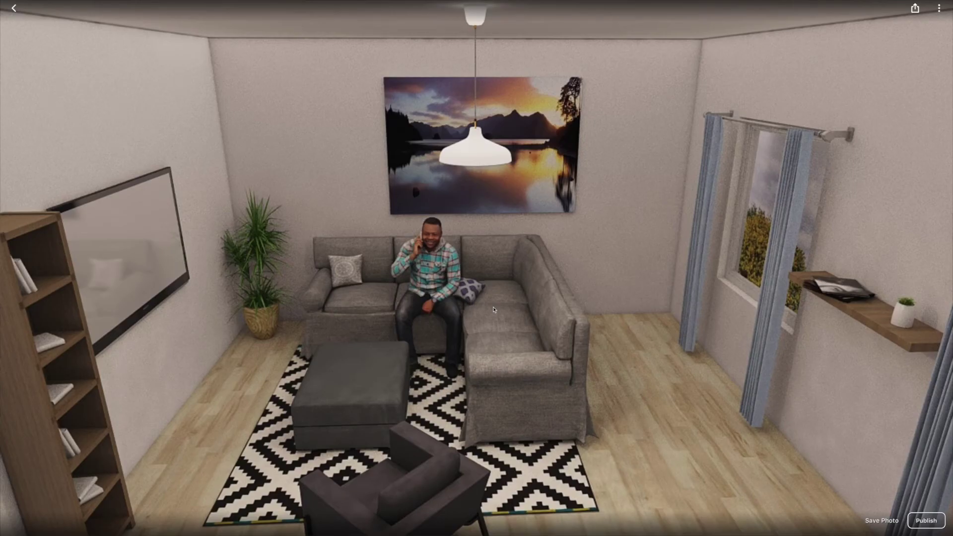
left_click(926, 520)
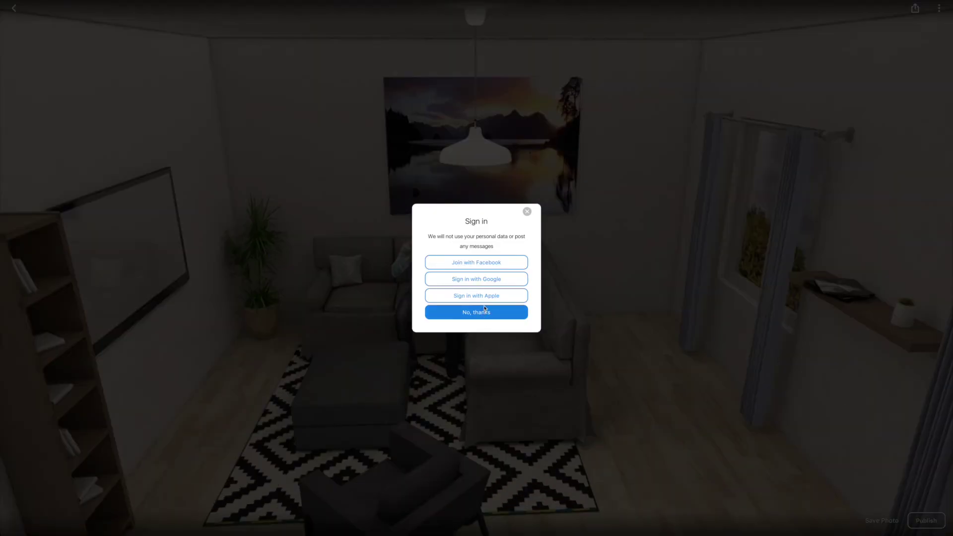
left_click(527, 214)
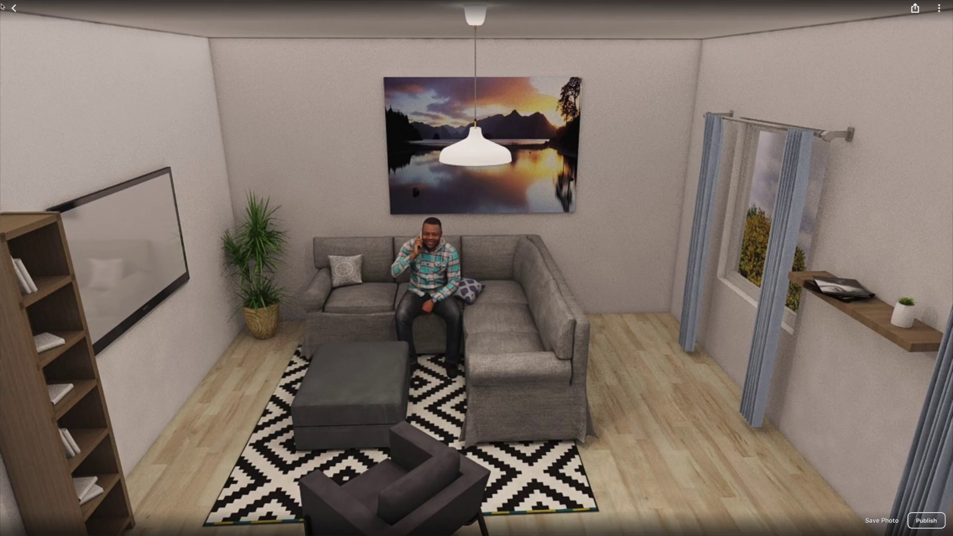
left_click(13, 9)
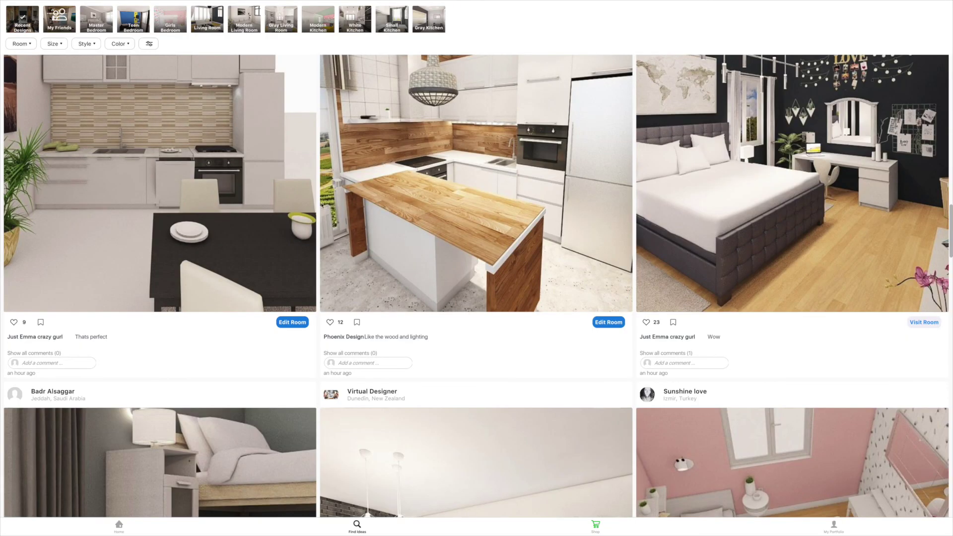
scroll(476, 298, "down", 8)
scroll(477, 298, "down", 3)
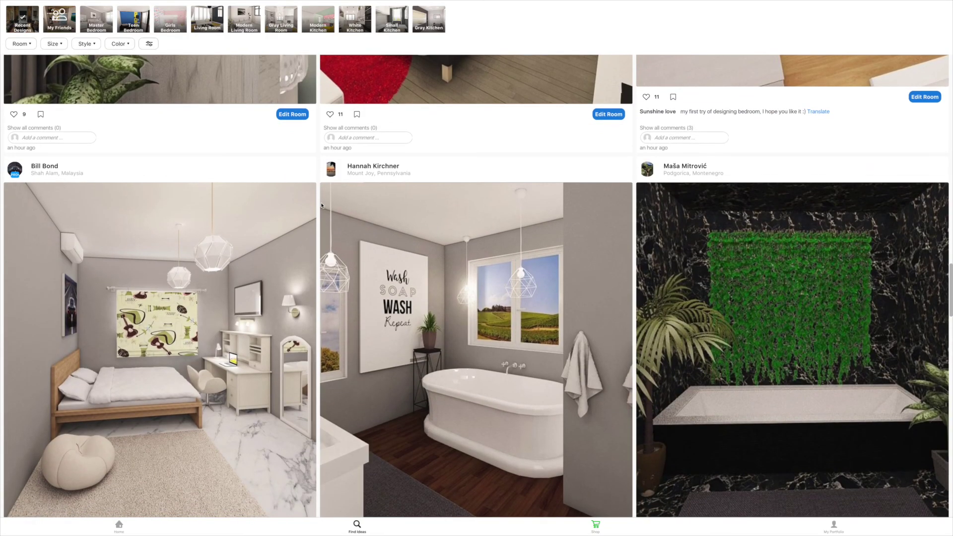
scroll(374, 246, "down", 4)
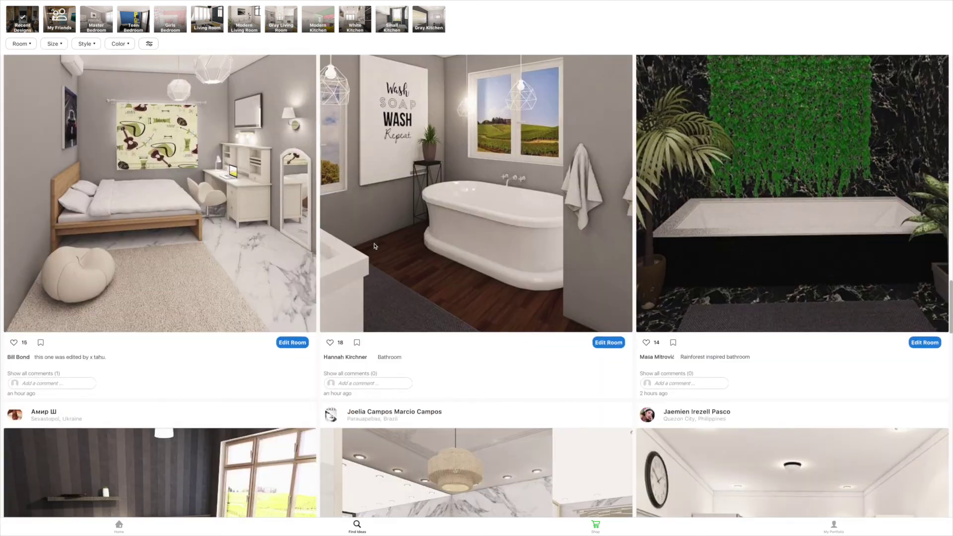
scroll(374, 246, "down", 2)
- Leave the ideas feed for the Home room list
left_click(120, 524)
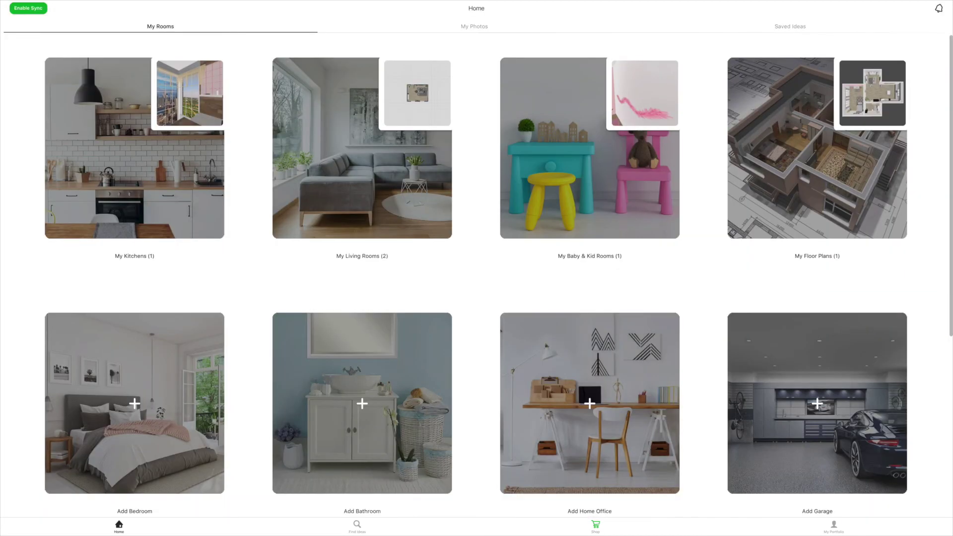
- Bring up the Shop's PRO subscription plans, then close the offer
left_click(596, 526)
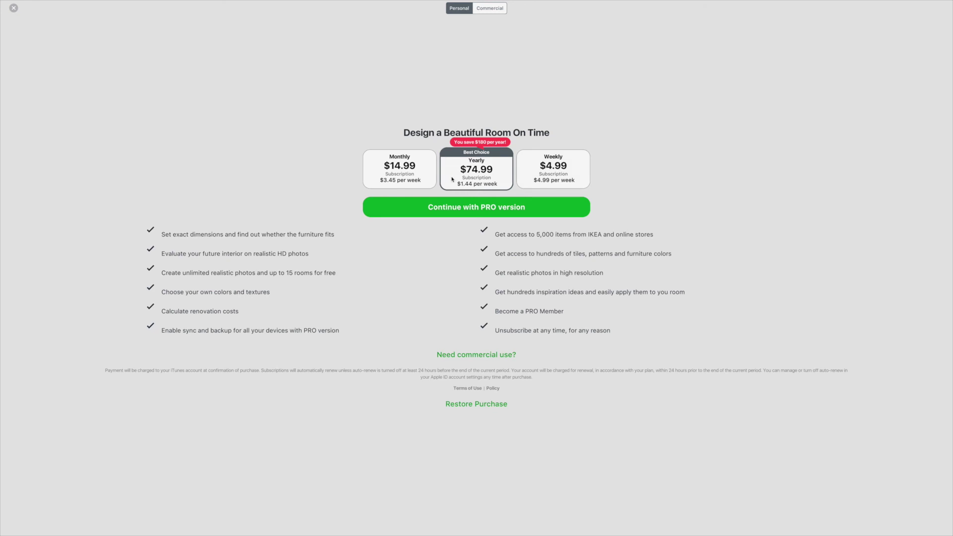
left_click(13, 8)
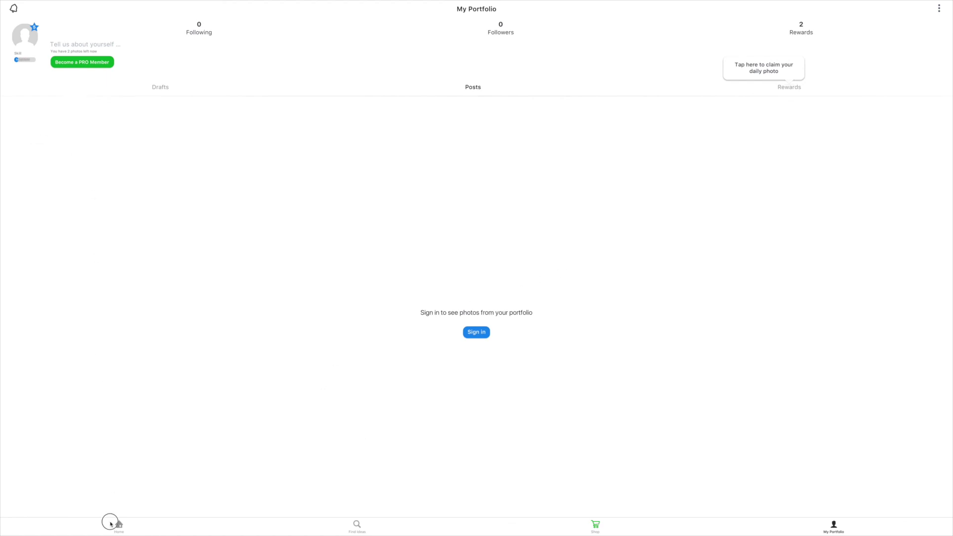
- Return from My Portfolio to the Home list of rooms
left_click(113, 523)
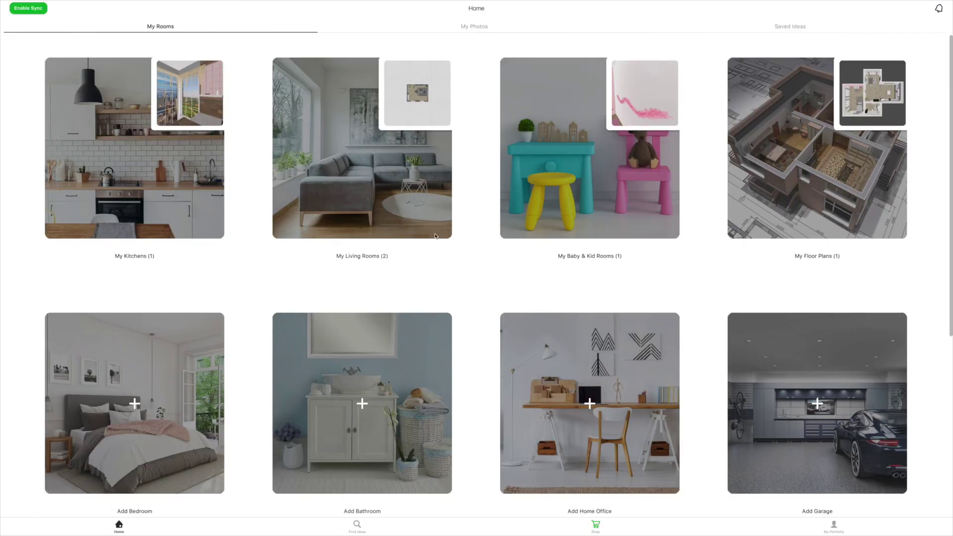